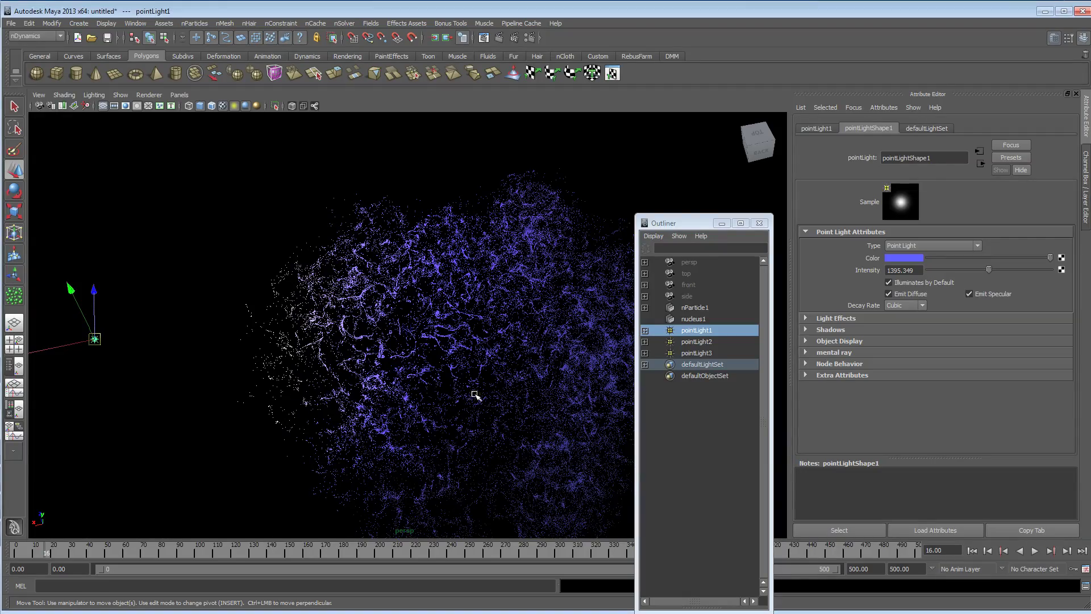
# Examine the lit nParticle cloud and its point light from several angles and distances.
pyautogui.keyDown('alt'); pyautogui.moveTo(475, 394); pyautogui.dragTo(176, 363, button='right'); pyautogui.keyUp('alt')
pyautogui.keyDown('alt'); pyautogui.moveTo(425, 367); pyautogui.dragTo(446, 412); pyautogui.keyUp('alt')
pyautogui.keyDown('alt'); pyautogui.moveTo(340, 402); pyautogui.dragTo(492, 407, button='right'); pyautogui.keyUp('alt')
pyautogui.keyDown('alt'); pyautogui.moveTo(493, 407); pyautogui.dragTo(465, 417); pyautogui.keyUp('alt')
pyautogui.keyDown('alt'); pyautogui.moveTo(465, 418); pyautogui.dragTo(289, 408, button='right'); pyautogui.keyUp('alt')
pyautogui.keyDown('alt'); pyautogui.moveTo(290, 409); pyautogui.dragTo(348, 373); pyautogui.keyUp('alt')
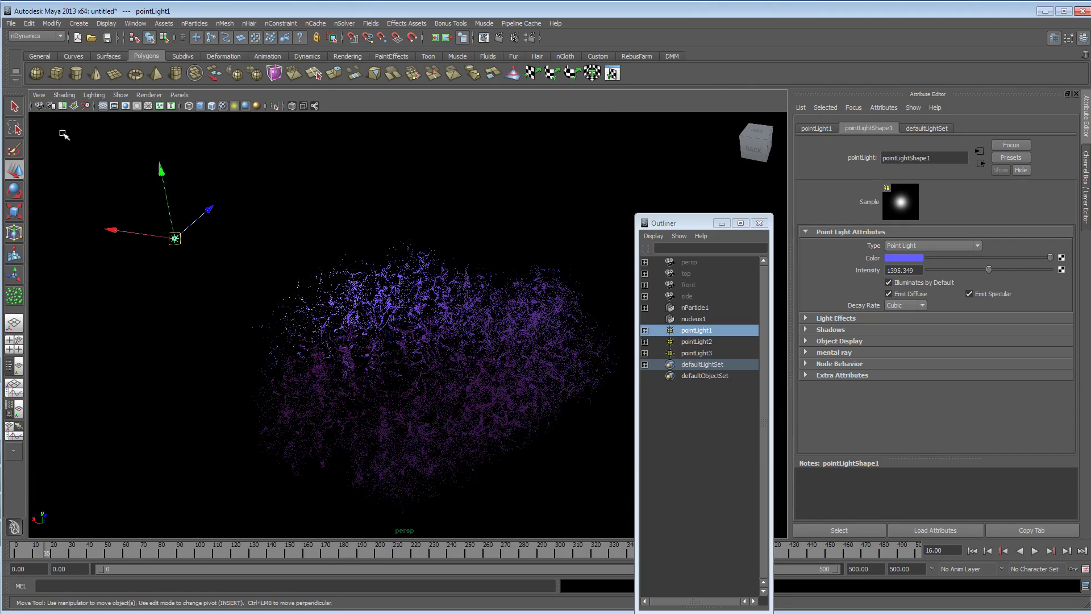
# Start a new scene without saving the current one, and move the Outliner clear of the viewport.
pyautogui.click(78, 38)
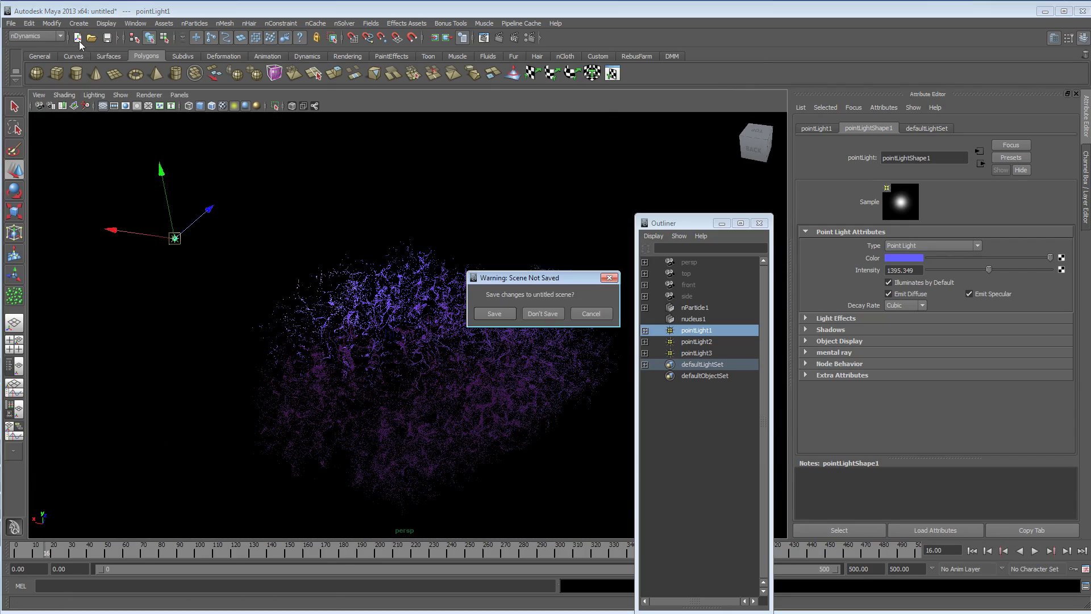
pyautogui.click(542, 314)
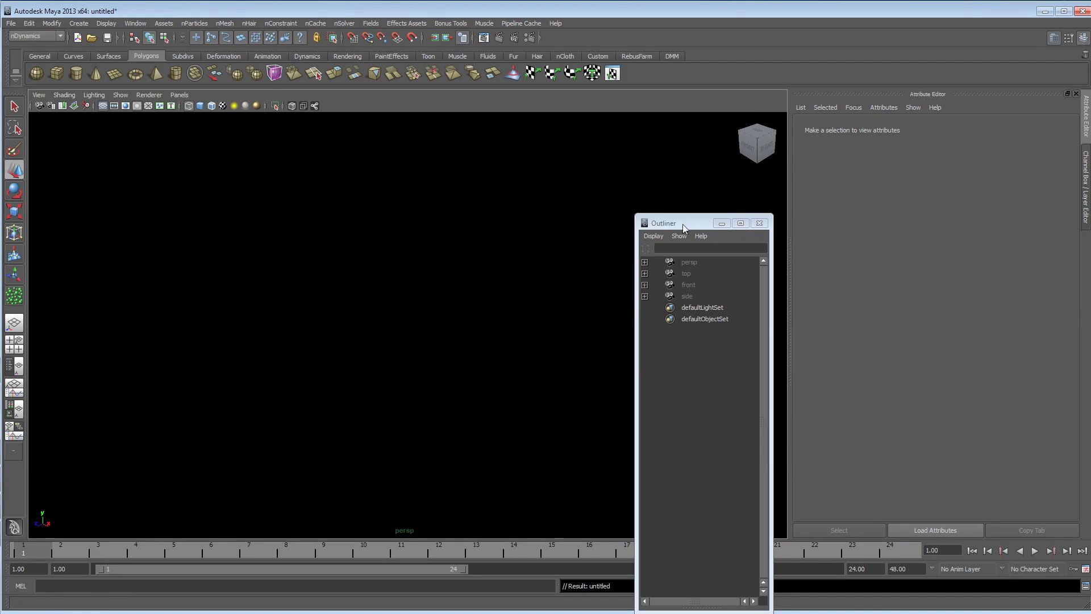
pyautogui.moveTo(684, 227); pyautogui.dragTo(859, 248)
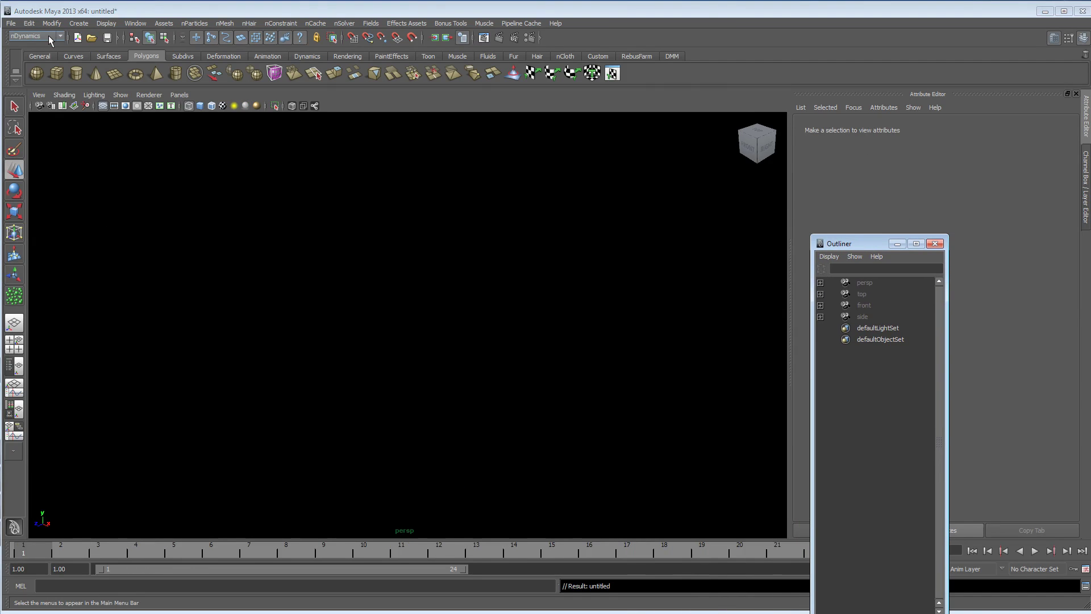
# Sketch a spherical nParticle cloud with the nParticle Tool, using 563 particles and a maximum radius of 200, and close the tool settings.
pyautogui.click(191, 24)
pyautogui.moveTo(199, 38)
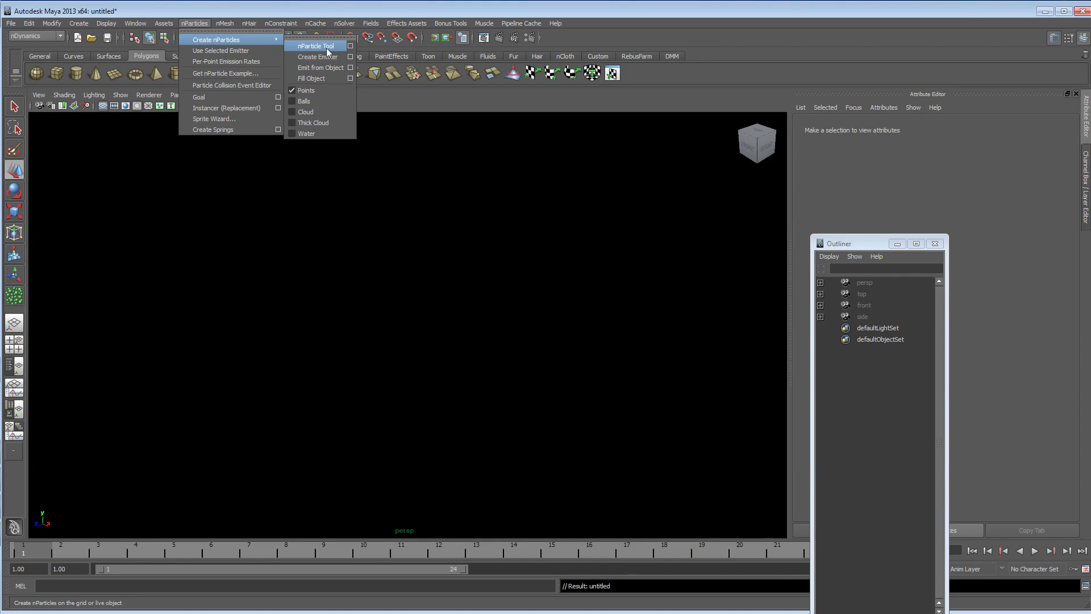
pyautogui.click(349, 47)
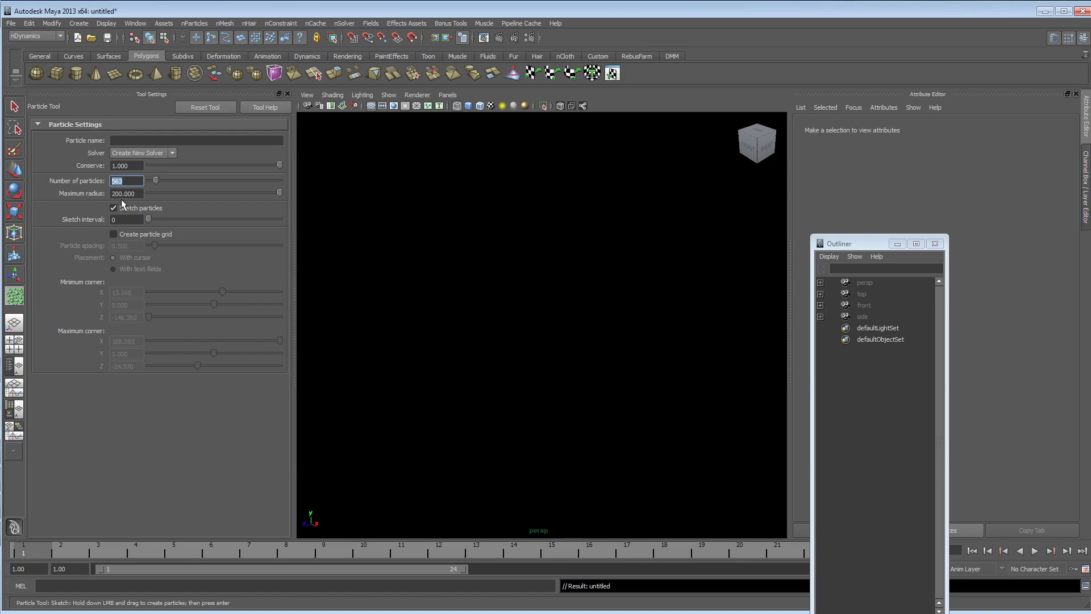
pyautogui.press('Tab')
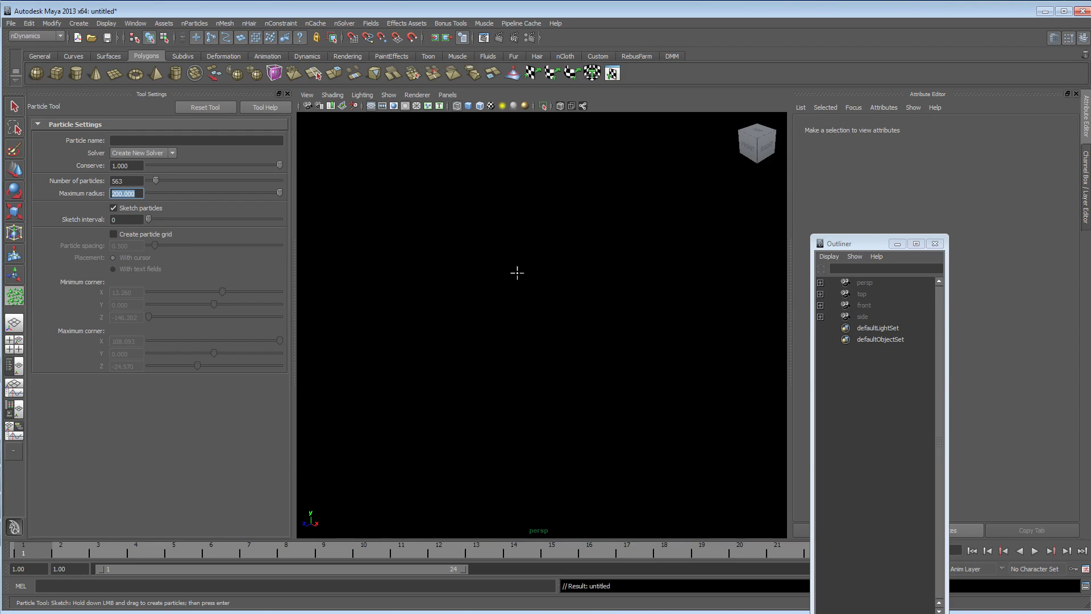
pyautogui.moveTo(487, 290)
pyautogui.mouseDown()
pyautogui.moveTo(479, 293)
pyautogui.moveTo(488, 288)
pyautogui.mouseUp()
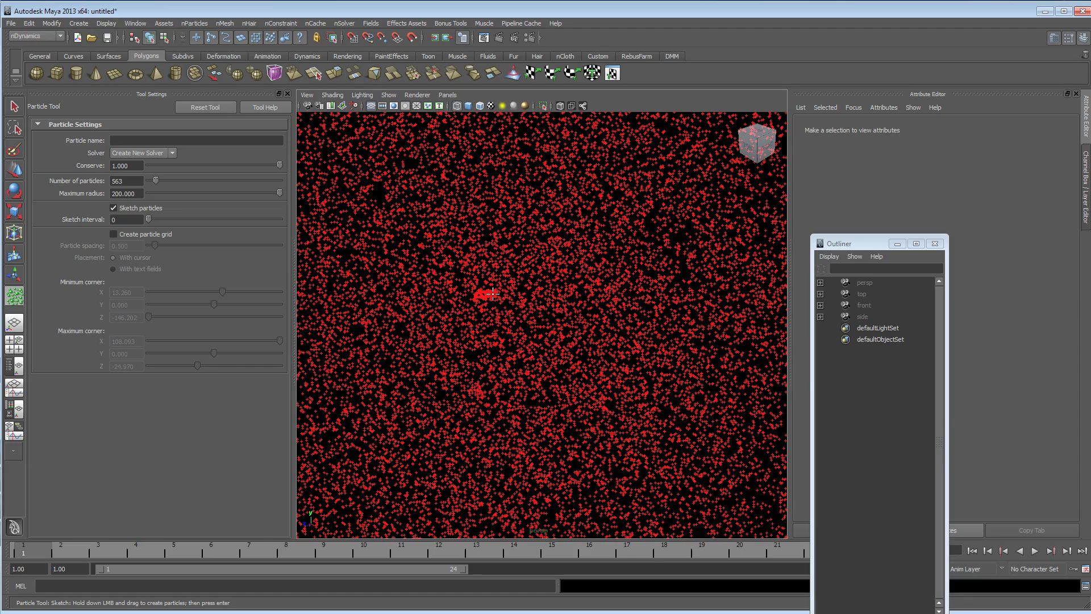
pyautogui.press('Return')
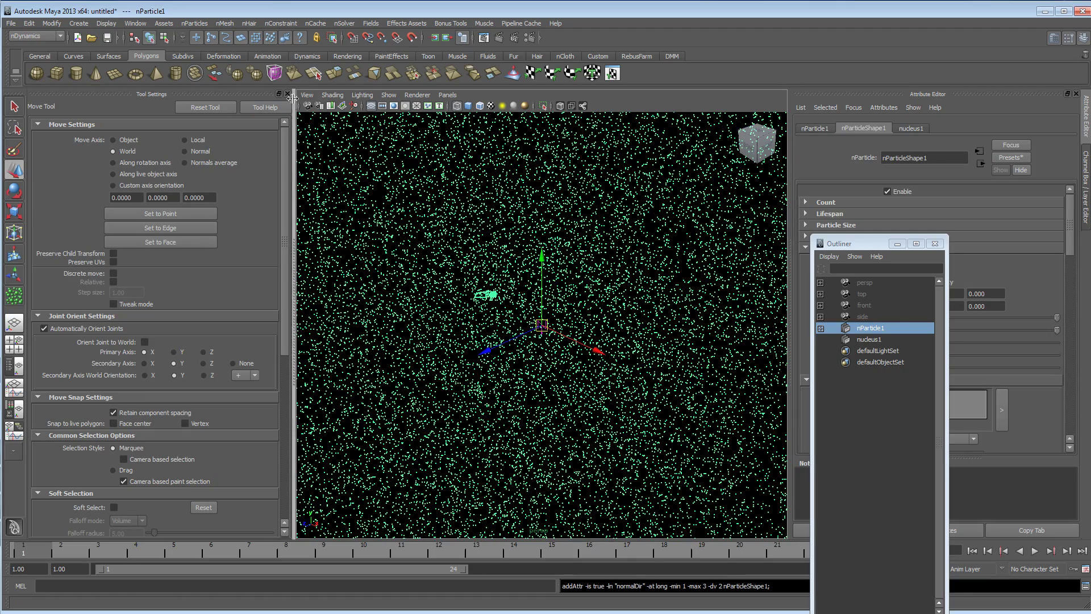
pyautogui.click(286, 94)
# Turn on the grid display around the particle cloud.
pyautogui.scroll(-5, 473, 366)
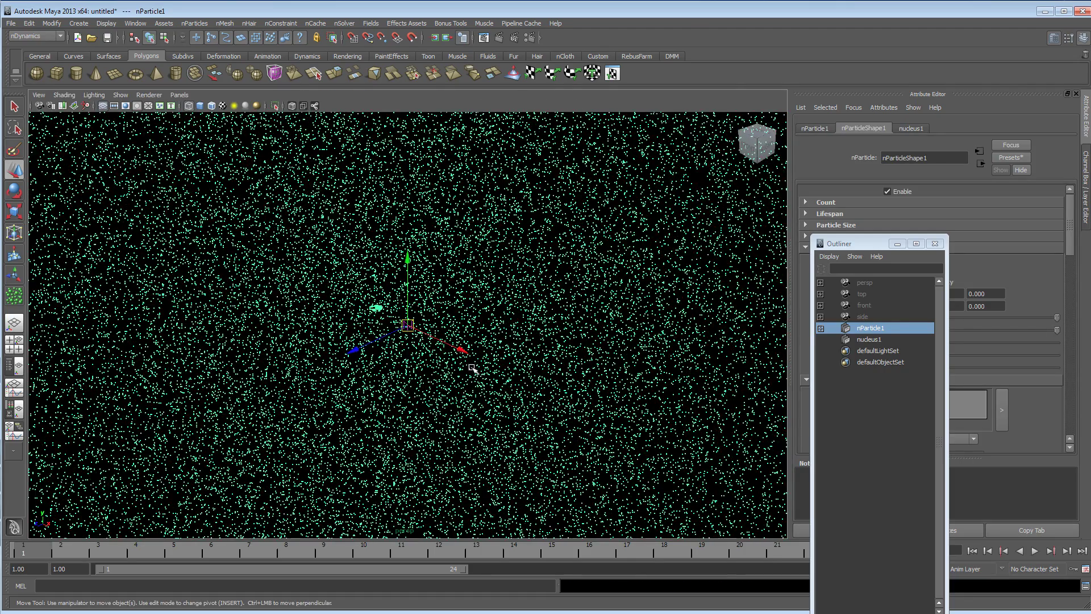
pyautogui.scroll(-3, 473, 372)
pyautogui.keyDown('alt'); pyautogui.moveTo(441, 373); pyautogui.dragTo(424, 356); pyautogui.keyUp('alt')
pyautogui.keyDown('alt'); pyautogui.moveTo(424, 355); pyautogui.dragTo(775, 361, button='right'); pyautogui.keyUp('alt')
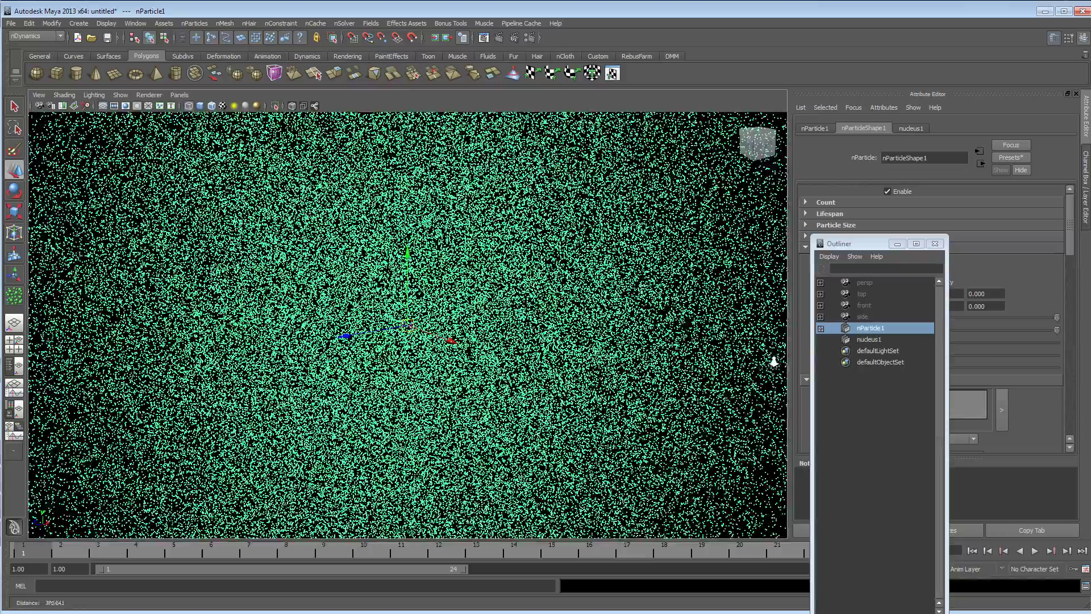
pyautogui.keyDown('alt'); pyautogui.moveTo(587, 362); pyautogui.dragTo(591, 365); pyautogui.keyUp('alt')
pyautogui.keyDown('alt'); pyautogui.moveTo(591, 365); pyautogui.dragTo(526, 361, button='right'); pyautogui.keyUp('alt')
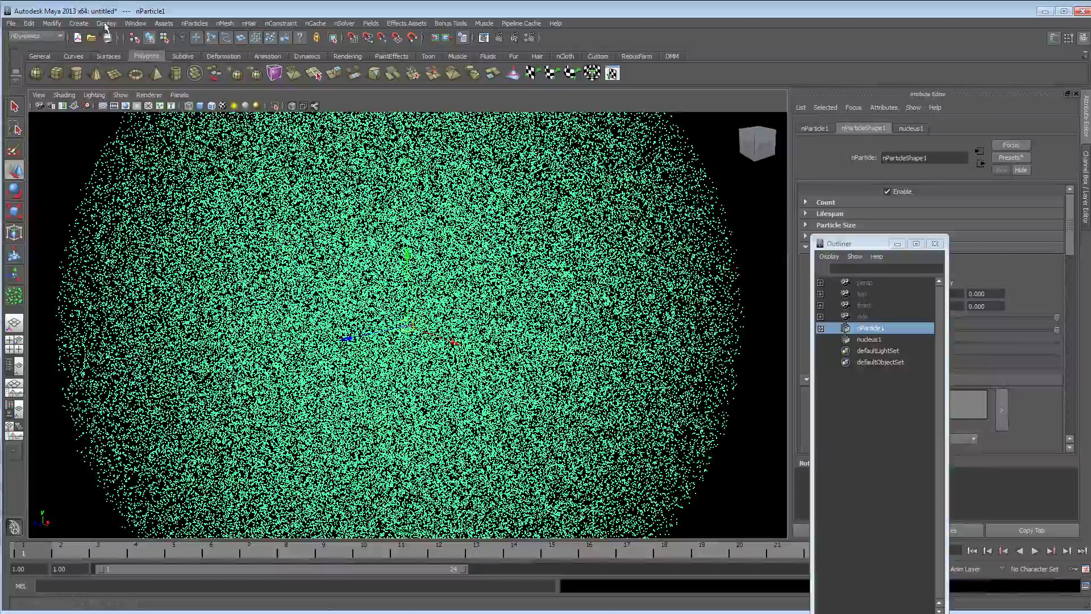
pyautogui.click(105, 25)
pyautogui.click(107, 41)
pyautogui.keyDown('alt'); pyautogui.moveTo(342, 279); pyautogui.dragTo(325, 304); pyautogui.keyUp('alt')
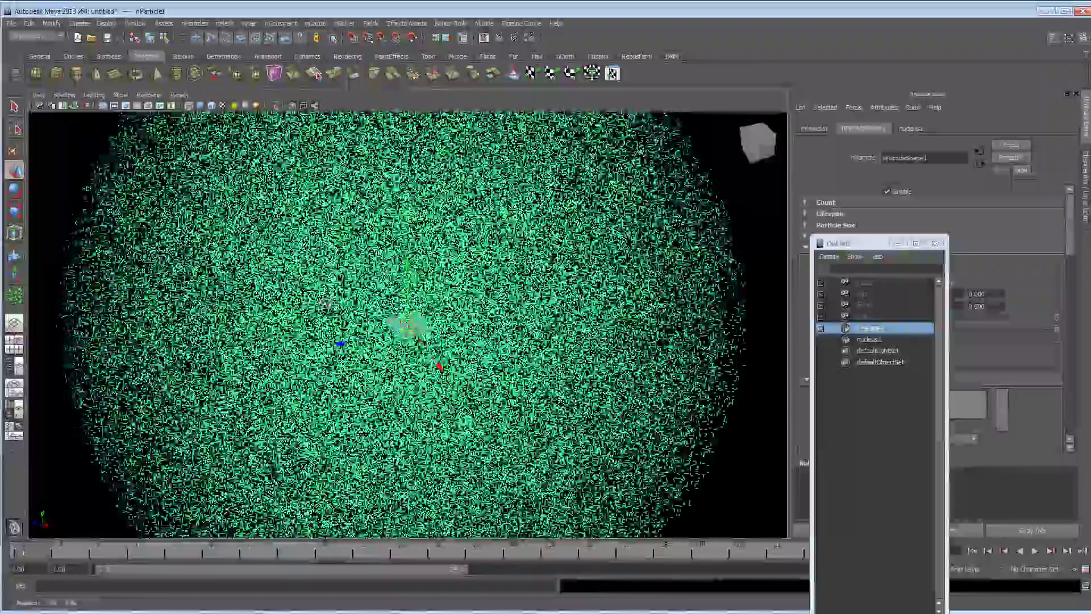
pyautogui.keyDown('alt'); pyautogui.moveTo(329, 312); pyautogui.dragTo(756, 312, button='right'); pyautogui.keyUp('alt')
pyautogui.keyDown('alt'); pyautogui.moveTo(455, 341); pyautogui.dragTo(366, 350); pyautogui.keyUp('alt')
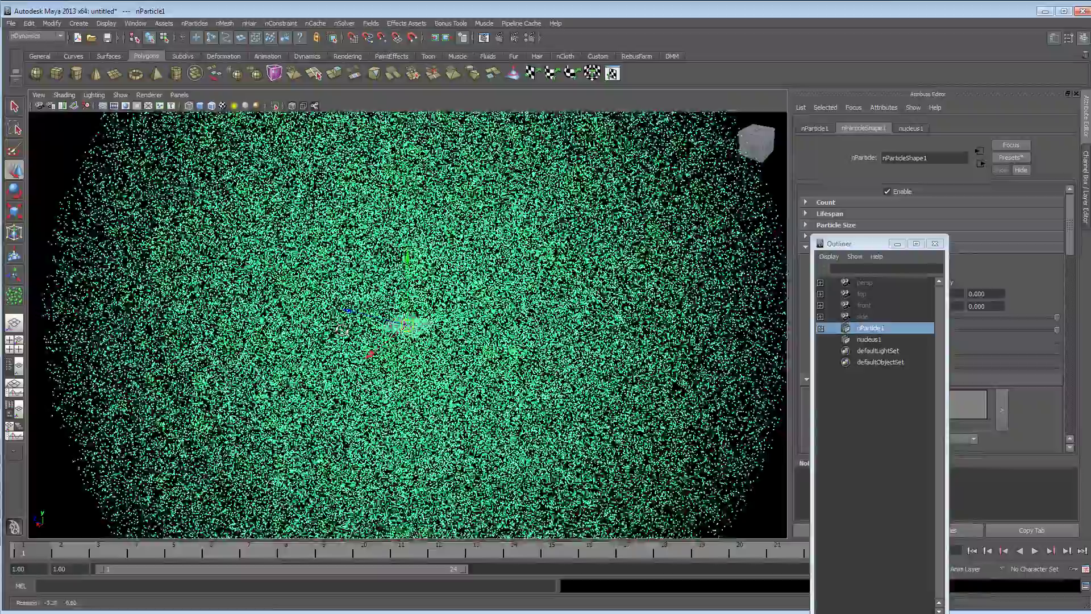
pyautogui.keyDown('alt'); pyautogui.moveTo(342, 329); pyautogui.dragTo(244, 329, button='right'); pyautogui.keyUp('alt')
# Enable Ignore Solver Gravity in the nParticle's dynamic properties.
pyautogui.press('r')
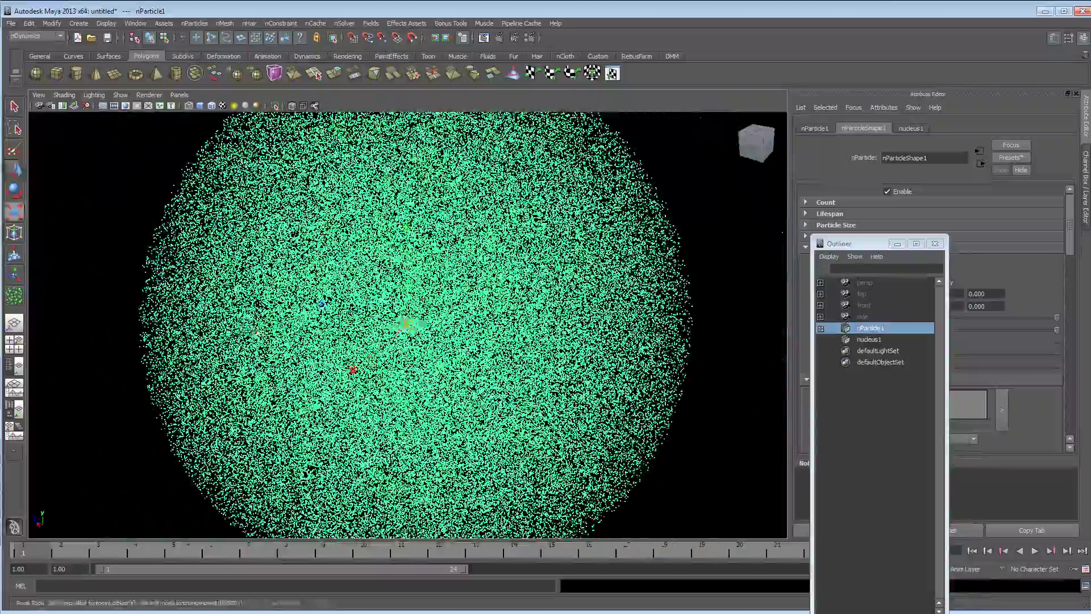
pyautogui.moveTo(859, 244); pyautogui.dragTo(534, 243)
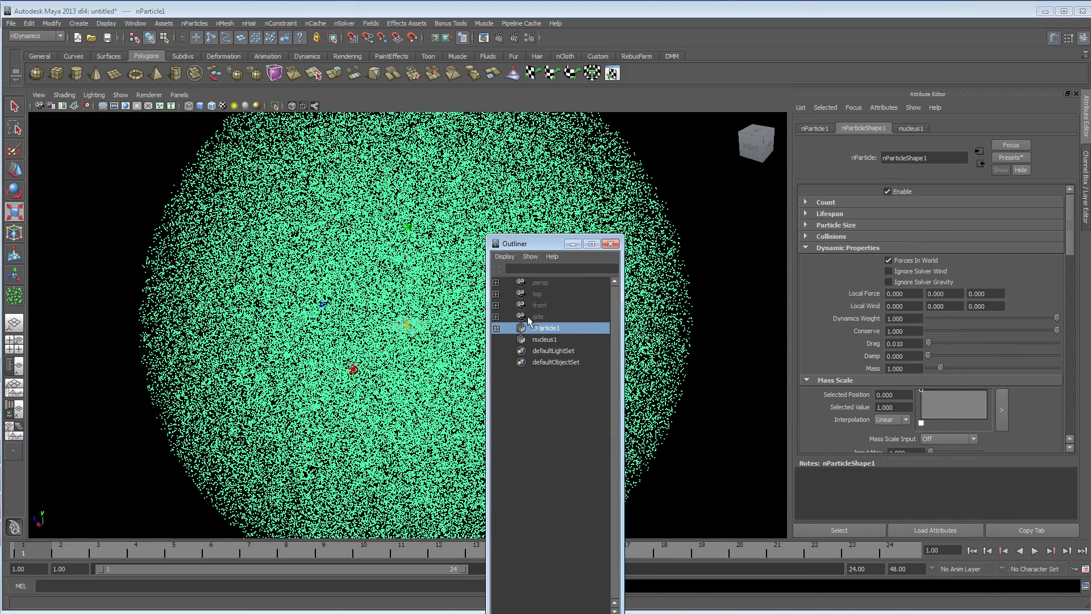
pyautogui.click(917, 282)
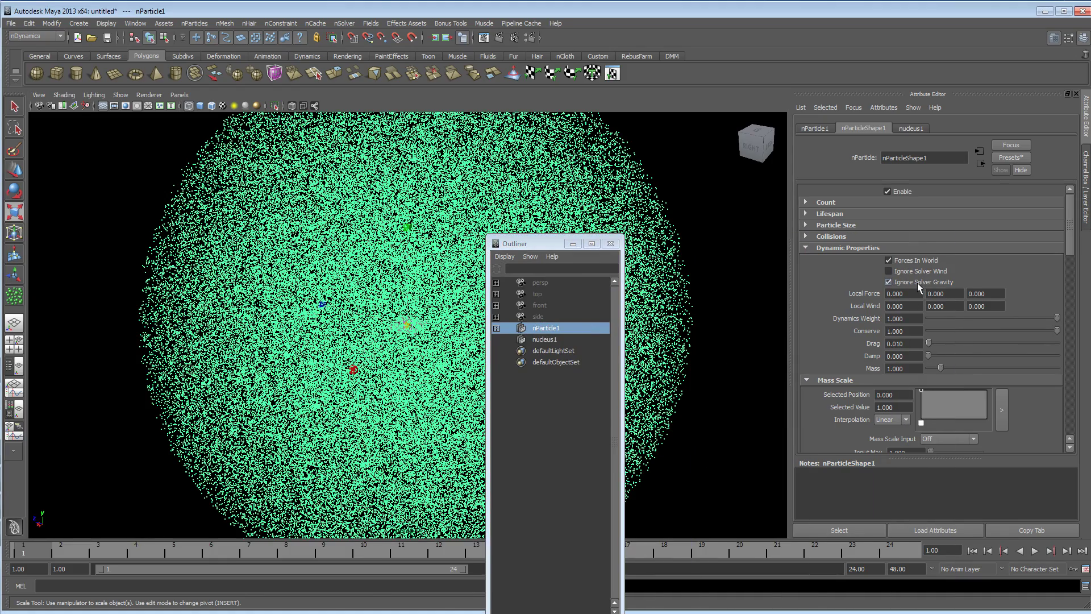
pyautogui.moveTo(527, 246); pyautogui.dragTo(766, 252)
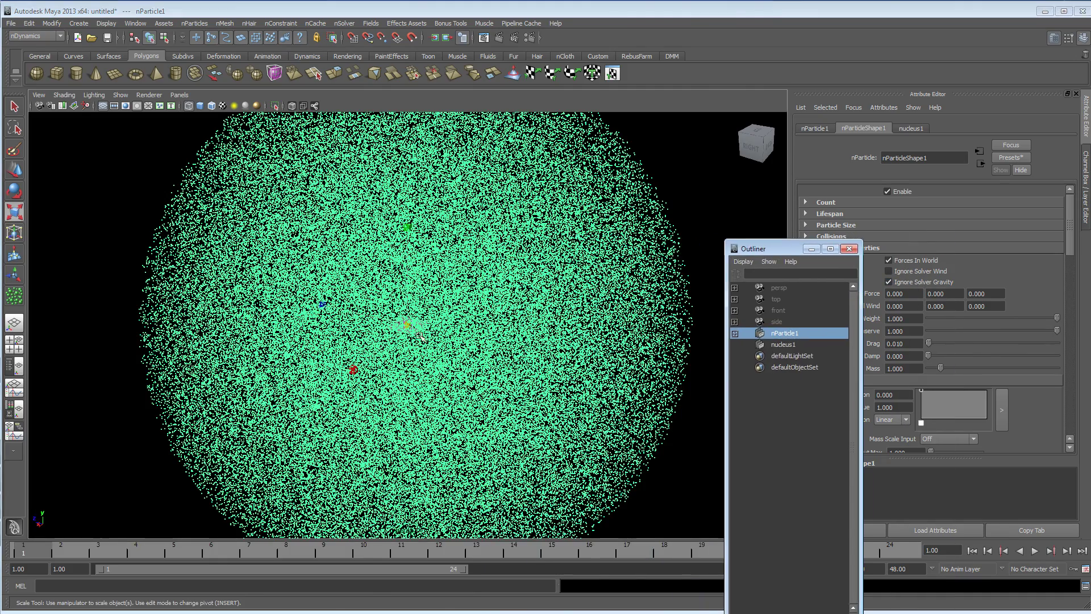
# Frame the whole particle sphere and turn off the grid display.
pyautogui.keyDown('alt'); pyautogui.moveTo(440, 346); pyautogui.dragTo(414, 339); pyautogui.keyUp('alt')
pyautogui.keyDown('alt'); pyautogui.moveTo(414, 340); pyautogui.dragTo(511, 345, button='right'); pyautogui.keyUp('alt')
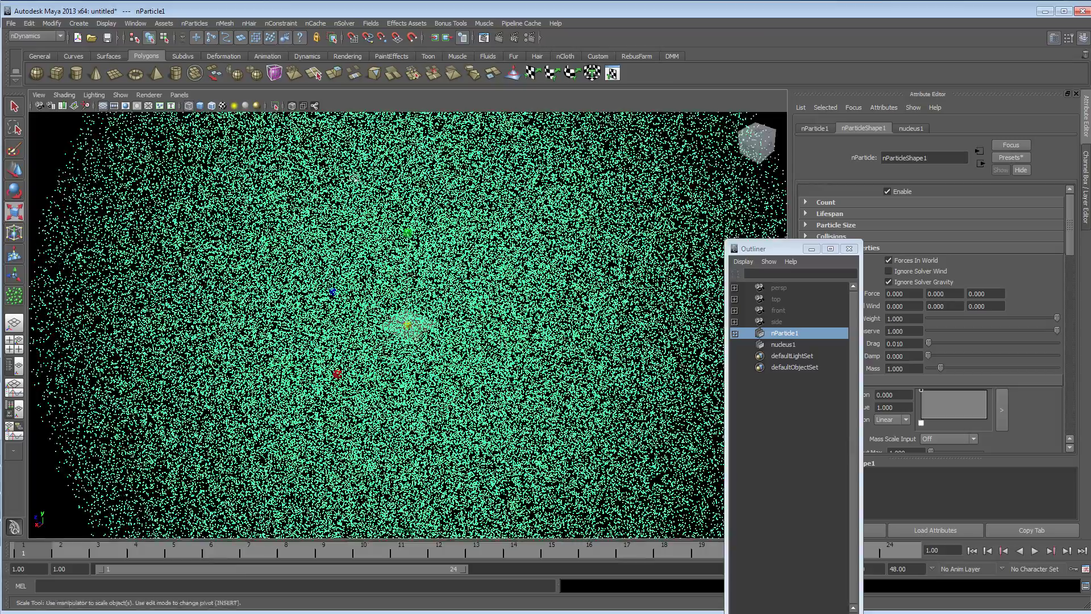
pyautogui.keyDown('alt'); pyautogui.moveTo(435, 312); pyautogui.dragTo(364, 398); pyautogui.keyUp('alt')
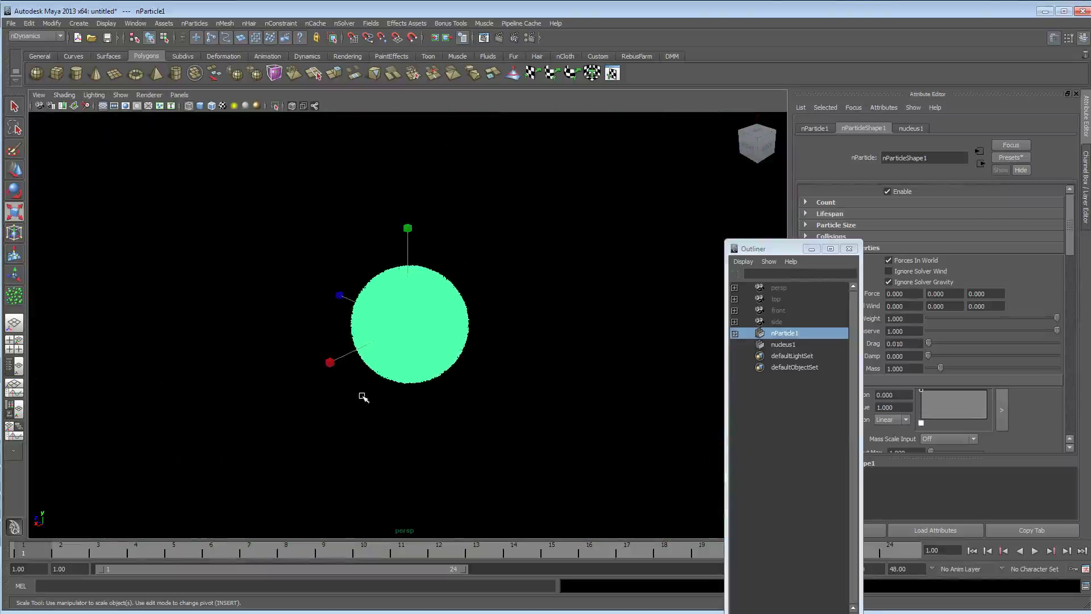
pyautogui.scroll(10, 364, 398)
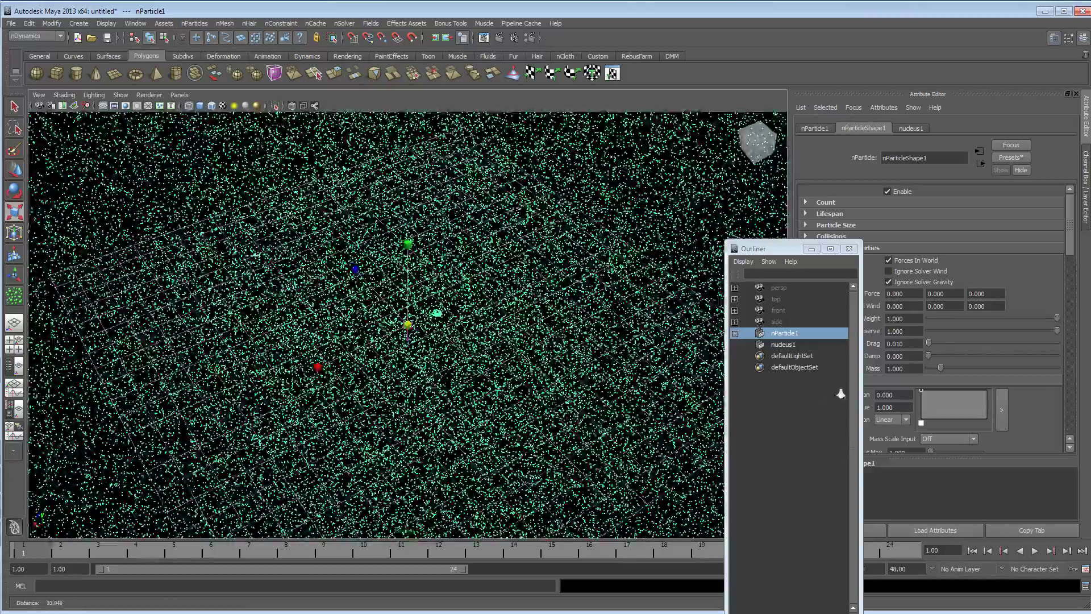
pyautogui.press('f')
pyautogui.moveTo(408, 324); pyautogui.dragTo(167, 352)
pyautogui.click(112, 24)
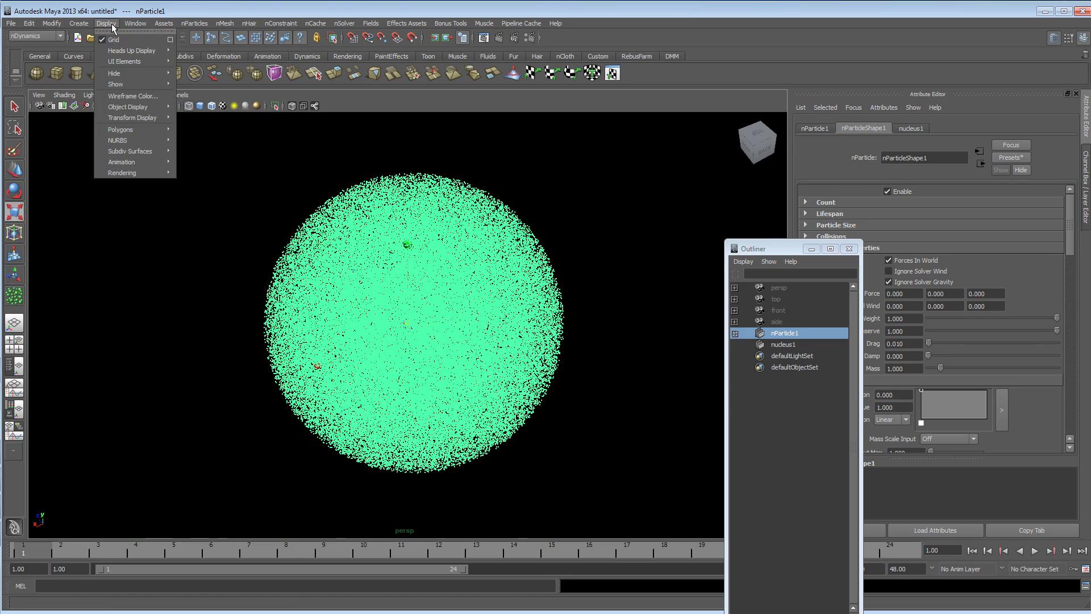
pyautogui.click(117, 41)
pyautogui.keyDown('alt'); pyautogui.moveTo(423, 357); pyautogui.dragTo(452, 340); pyautogui.keyUp('alt')
# Try a smaller point size in the nParticle's Shading attributes and inspect the cloud.
pyautogui.click(555, 267)
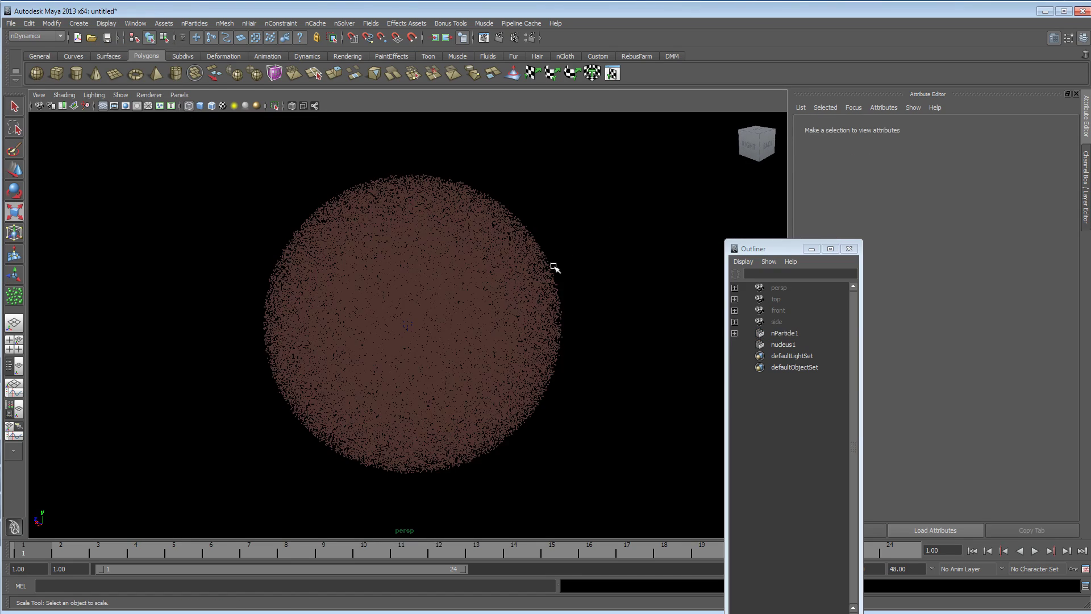
pyautogui.click(783, 333)
pyautogui.moveTo(777, 249); pyautogui.dragTo(666, 201)
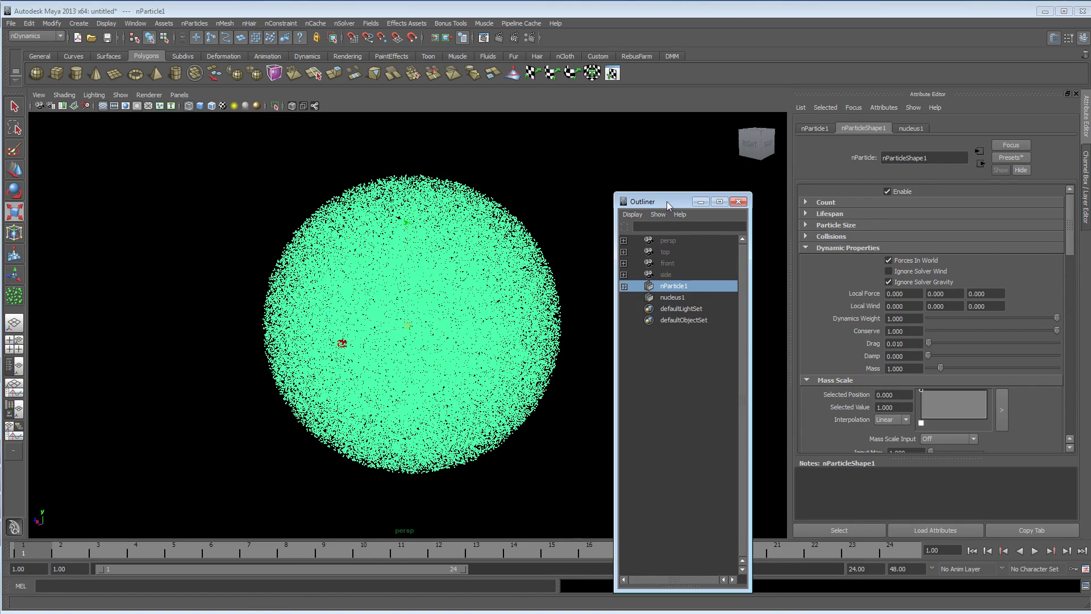
pyautogui.scroll(-5, 891, 334)
pyautogui.scroll(-3, 869, 319)
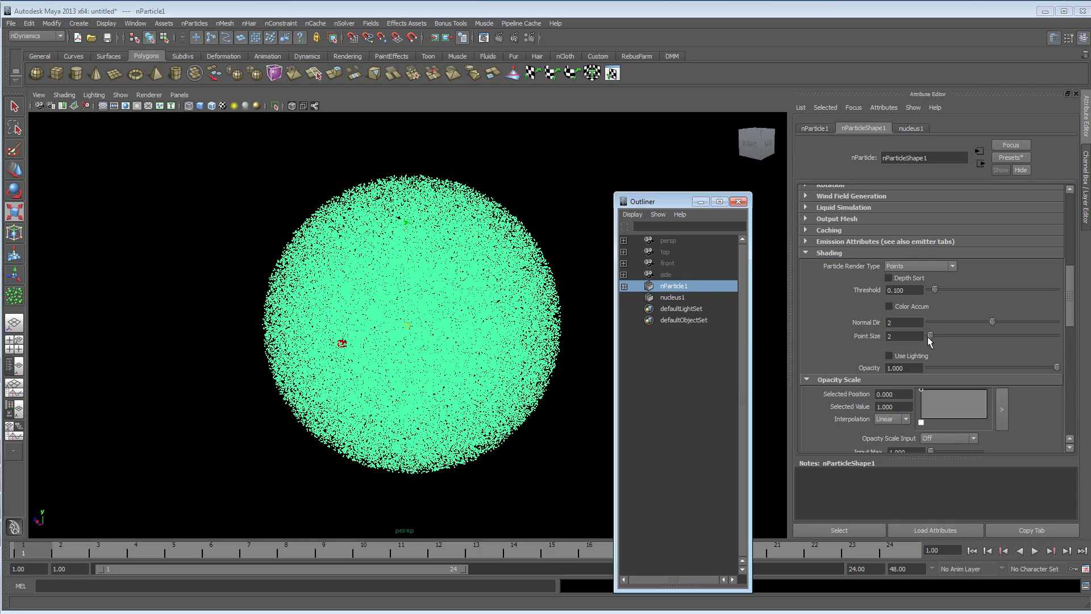
pyautogui.moveTo(930, 337); pyautogui.dragTo(921, 336)
pyautogui.scroll(10, 500, 346)
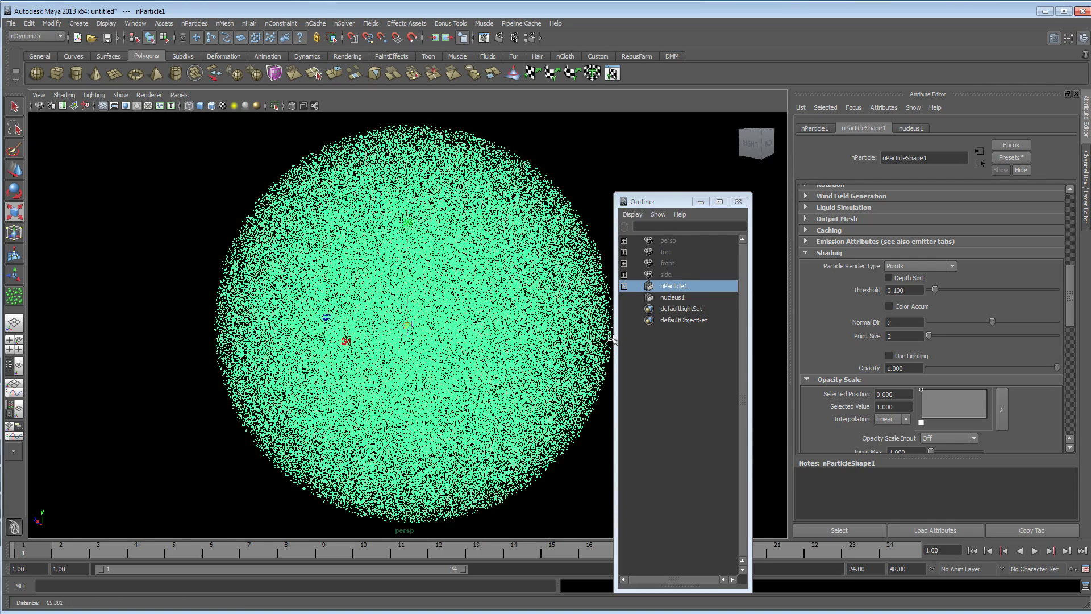
pyautogui.click(521, 259)
pyautogui.click(411, 311)
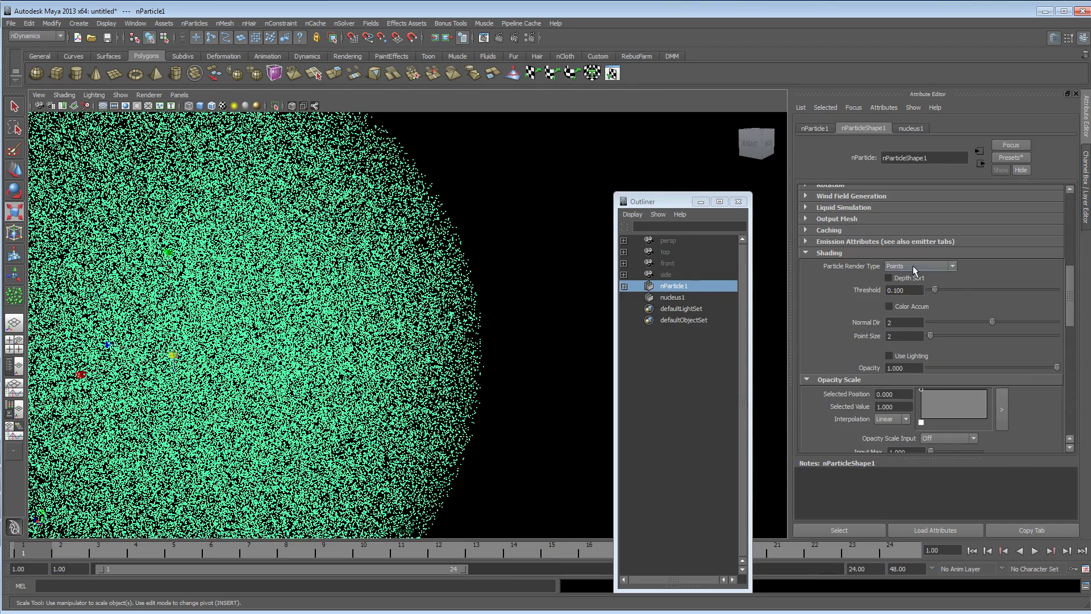
# Try the MultiStreak particle render type on the nParticle, and switch it back to Points.
pyautogui.click(912, 265)
pyautogui.click(904, 283)
pyautogui.click(909, 266)
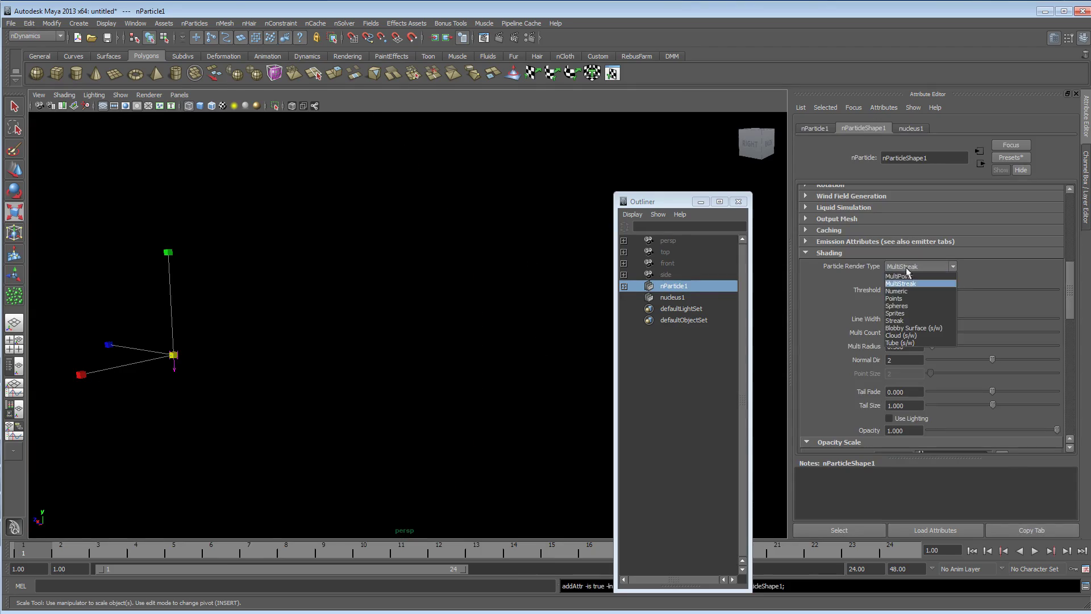
pyautogui.click(906, 298)
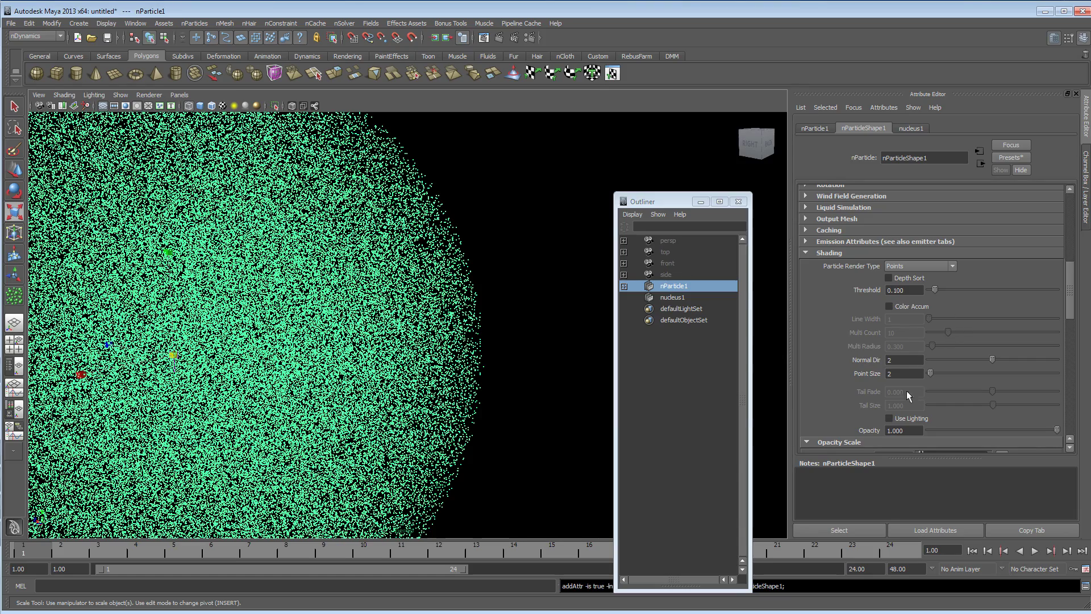
# Set the nParticle's point size to 1.
pyautogui.moveTo(930, 374); pyautogui.dragTo(926, 375)
pyautogui.keyDown('alt'); pyautogui.moveTo(340, 344); pyautogui.dragTo(472, 325, button='middle'); pyautogui.keyUp('alt')
pyautogui.keyDown('alt'); pyautogui.moveTo(472, 325); pyautogui.dragTo(369, 325, button='right'); pyautogui.keyUp('alt')
pyautogui.keyDown('alt'); pyautogui.moveTo(404, 320); pyautogui.dragTo(413, 319, button='middle'); pyautogui.keyUp('alt')
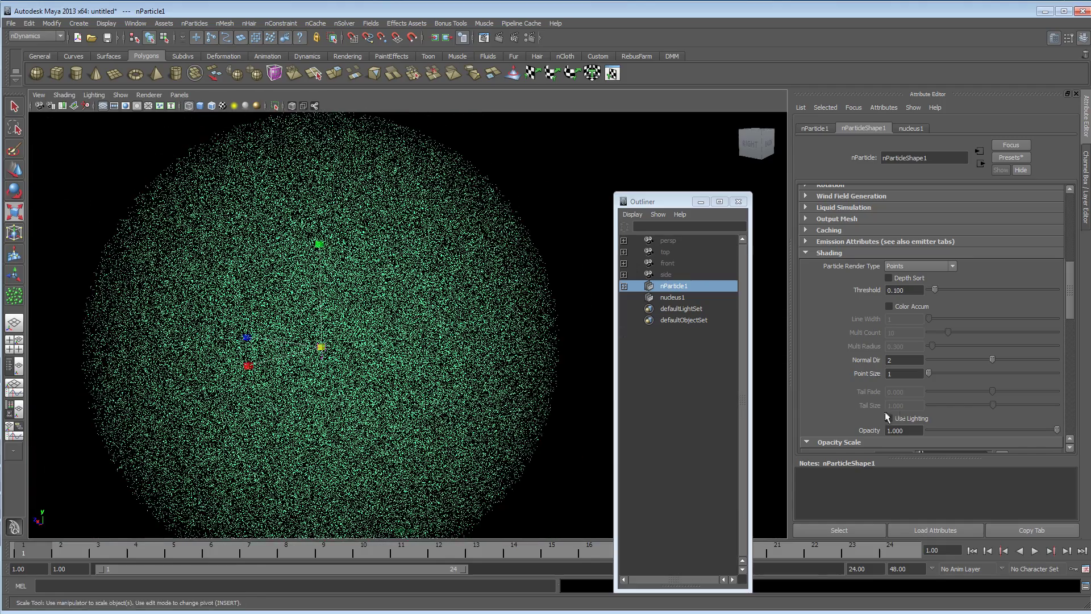
# Enable Use Lighting for the nParticle and switch the viewport to display with scene lights.
pyautogui.scroll(-2, 888, 418)
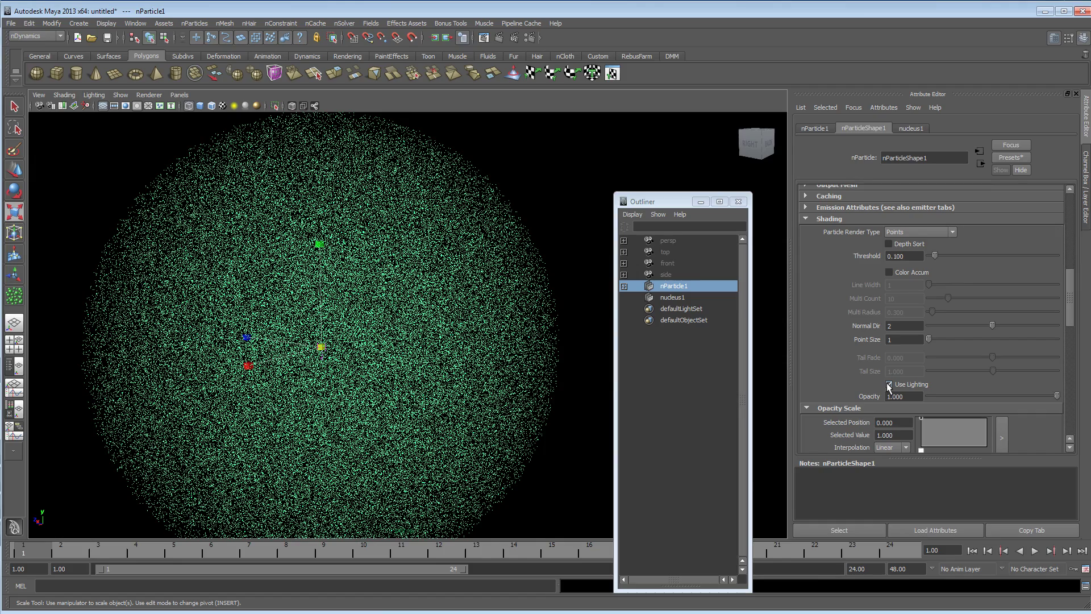
pyautogui.keyDown('alt'); pyautogui.moveTo(376, 378); pyautogui.dragTo(380, 380); pyautogui.keyUp('alt')
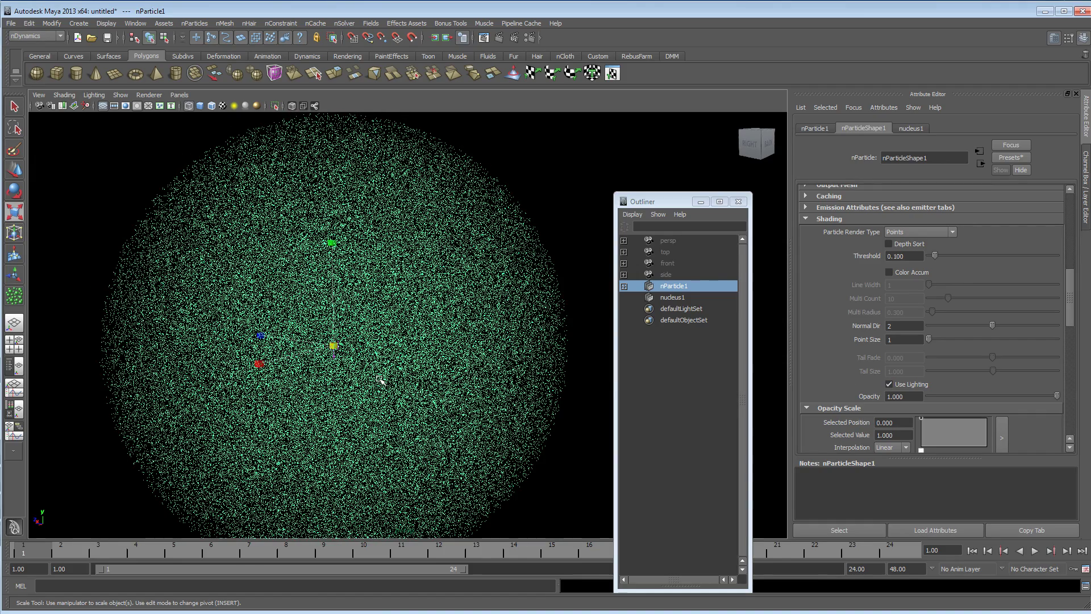
pyautogui.press('5')
pyautogui.press('6')
pyautogui.press('7')
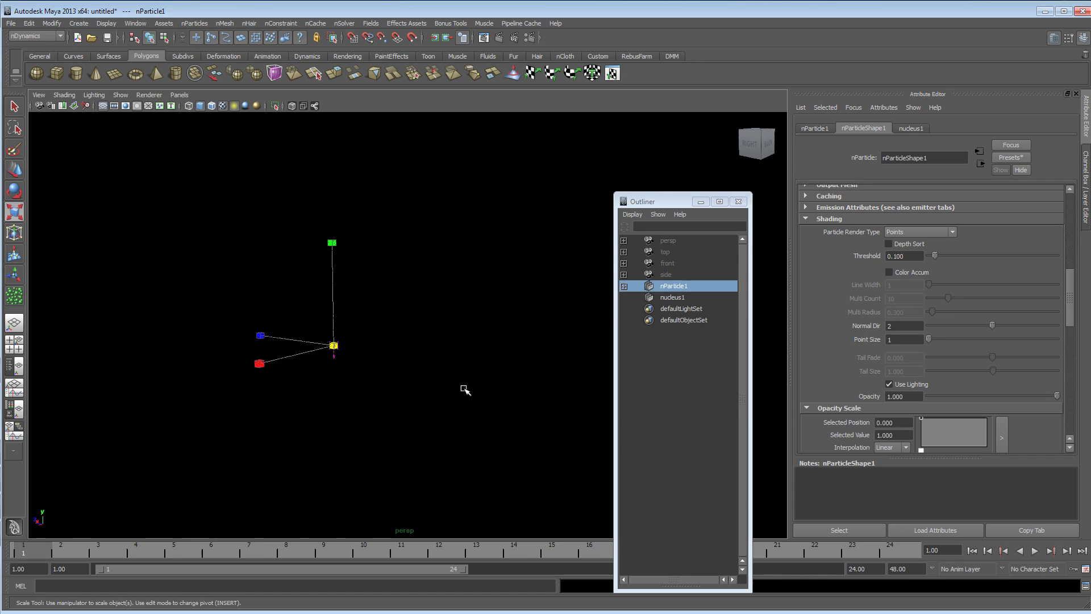
# Detach the list of light types as a floating palette and create a point light in the scene.
pyautogui.keyDown('alt'); pyautogui.moveTo(465, 390); pyautogui.dragTo(197, 370); pyautogui.keyUp('alt')
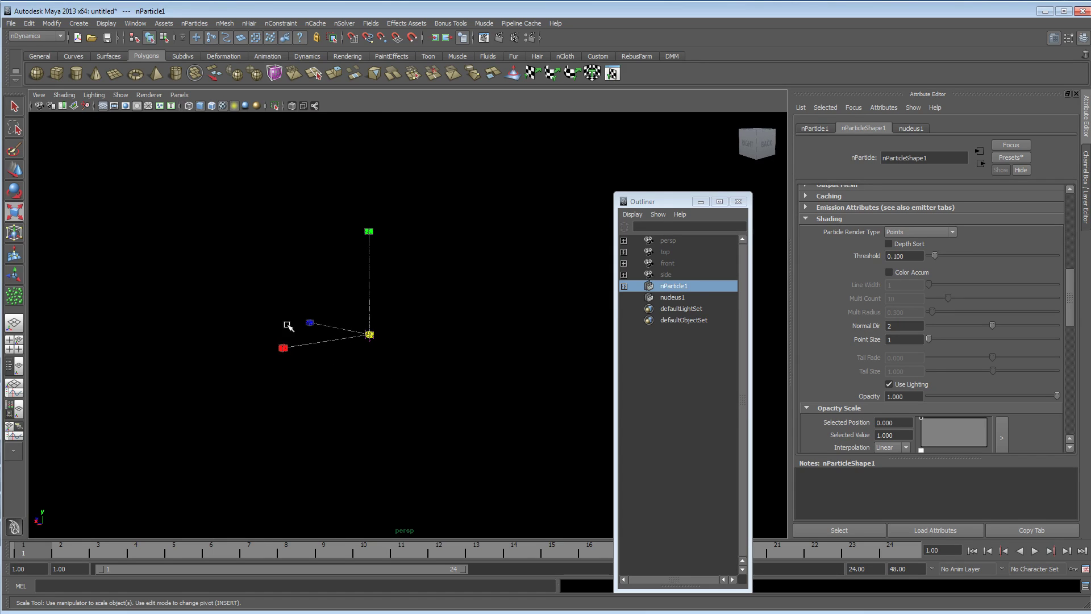
pyautogui.click(79, 23)
pyautogui.moveTo(117, 81)
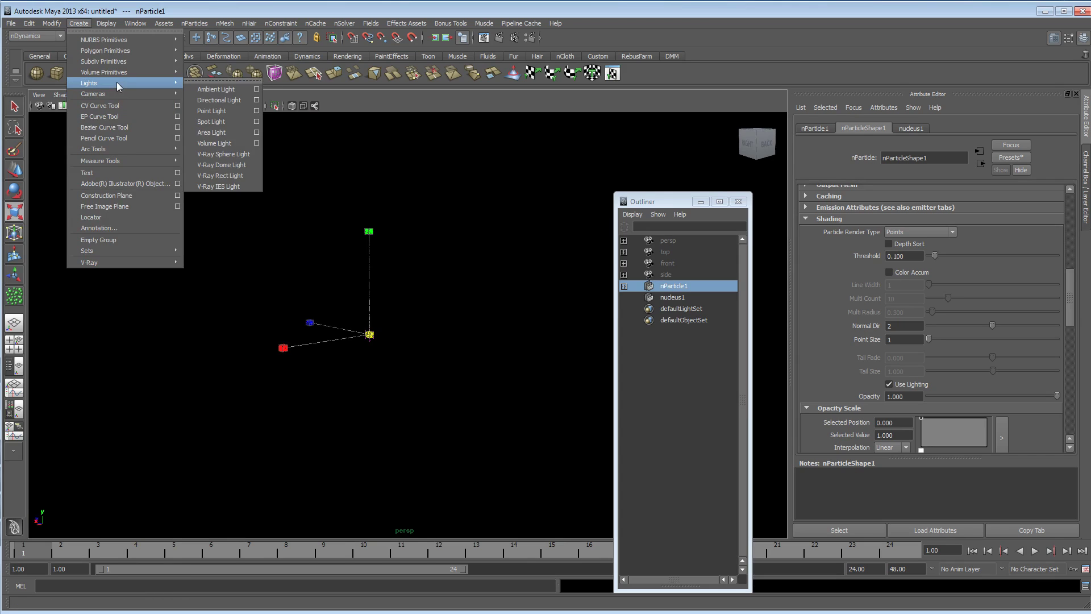
pyautogui.click(226, 82)
pyautogui.click(79, 24)
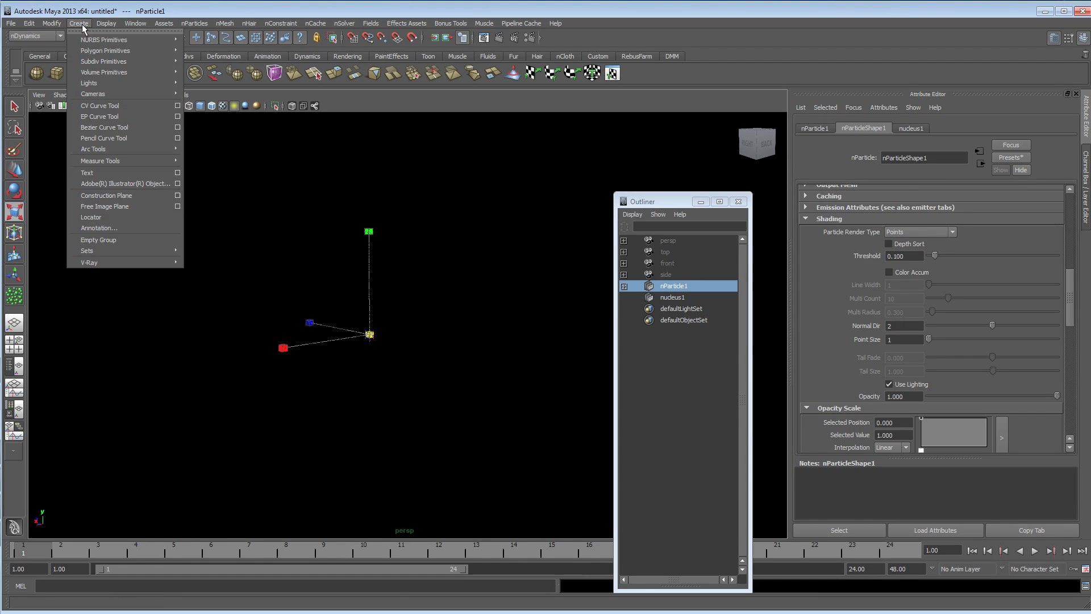
pyautogui.moveTo(91, 83)
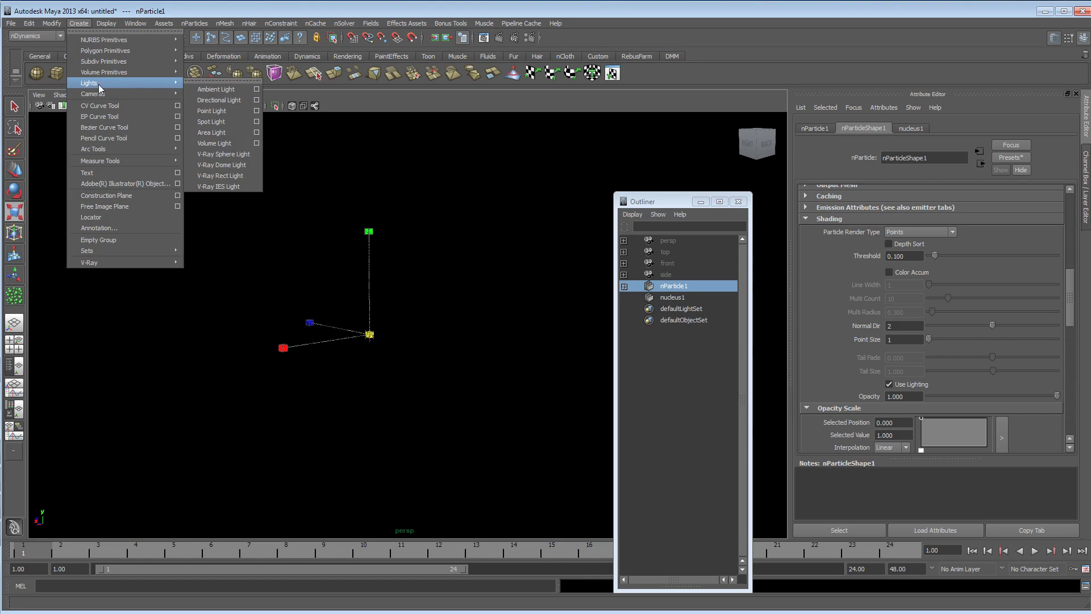
pyautogui.click(211, 81)
pyautogui.moveTo(219, 71); pyautogui.dragTo(92, 136)
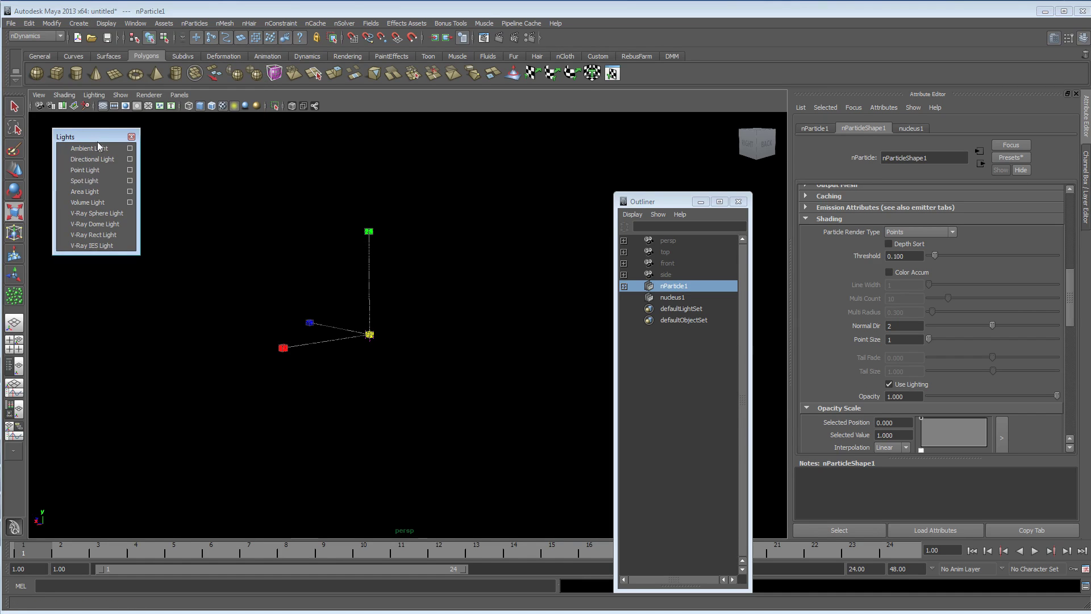
pyautogui.click(97, 172)
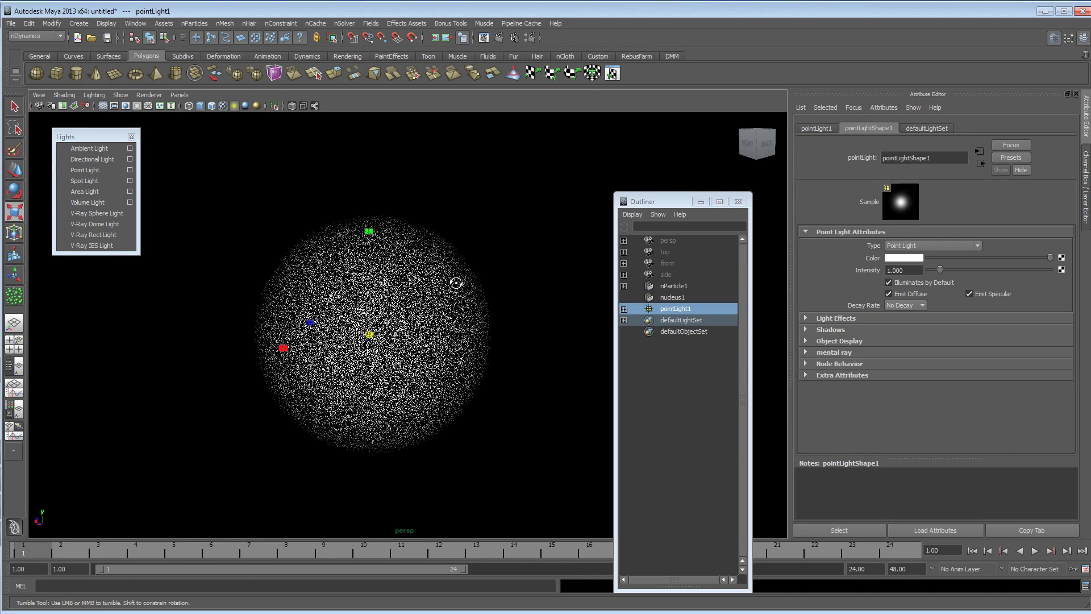
# Move the point light straight up above the particle sphere and give it a light violet-blue color.
pyautogui.press('w')
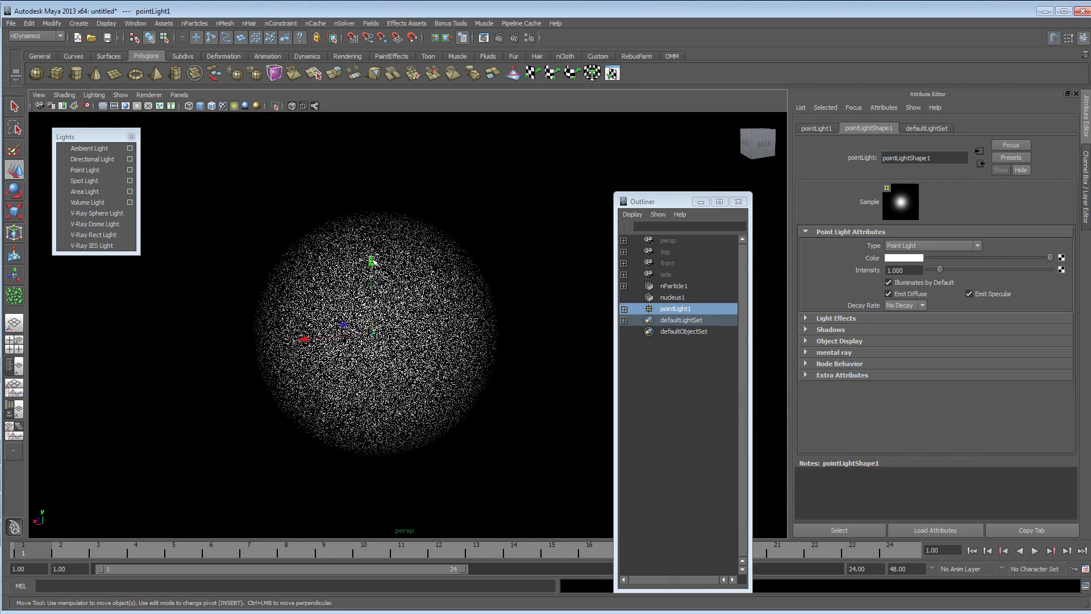
pyautogui.moveTo(372, 260); pyautogui.dragTo(392, 111)
pyautogui.click(897, 260)
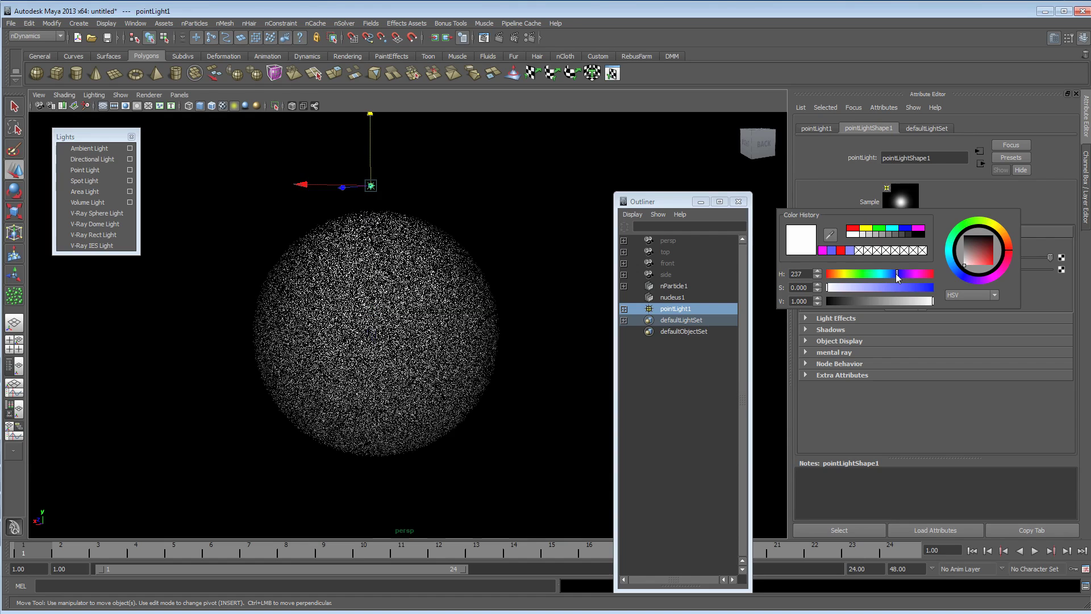
pyautogui.click(881, 288)
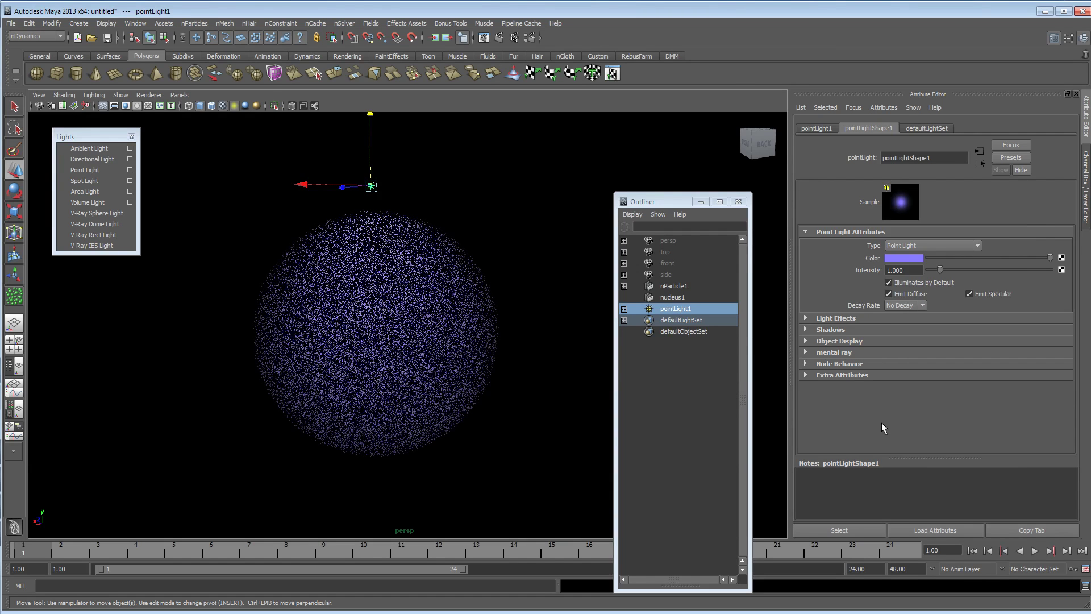
pyautogui.keyDown('alt'); pyautogui.moveTo(503, 361); pyautogui.dragTo(429, 347); pyautogui.keyUp('alt')
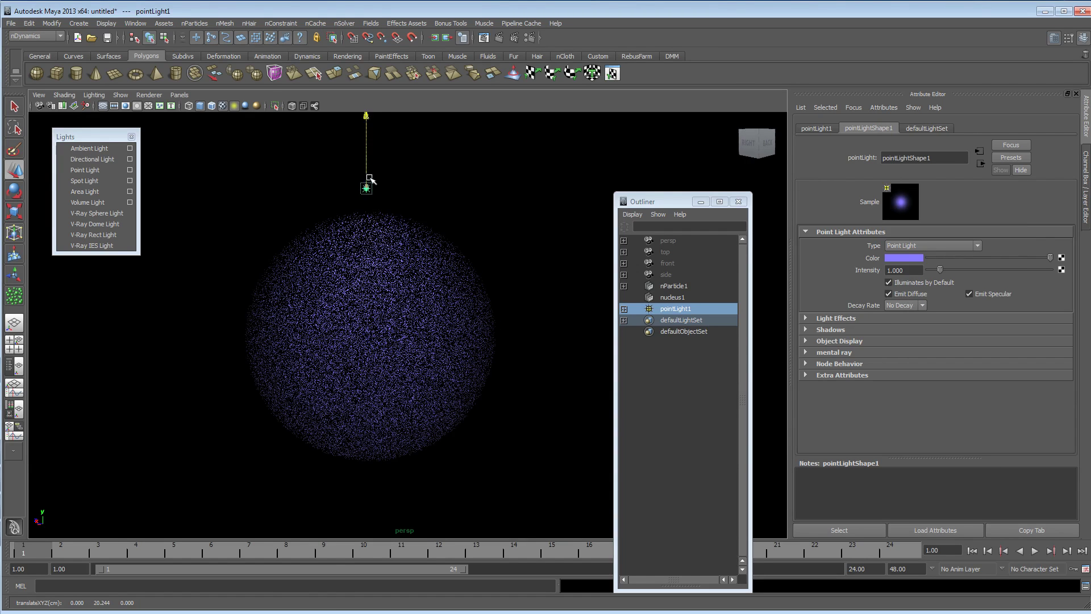
pyautogui.moveTo(367, 178)
pyautogui.mouseDown()
pyautogui.moveTo(366, 156)
pyautogui.moveTo(366, 166)
pyautogui.mouseUp()
# Set the point light's decay rate to Cubic and its intensity to 500.
pyautogui.click(906, 305)
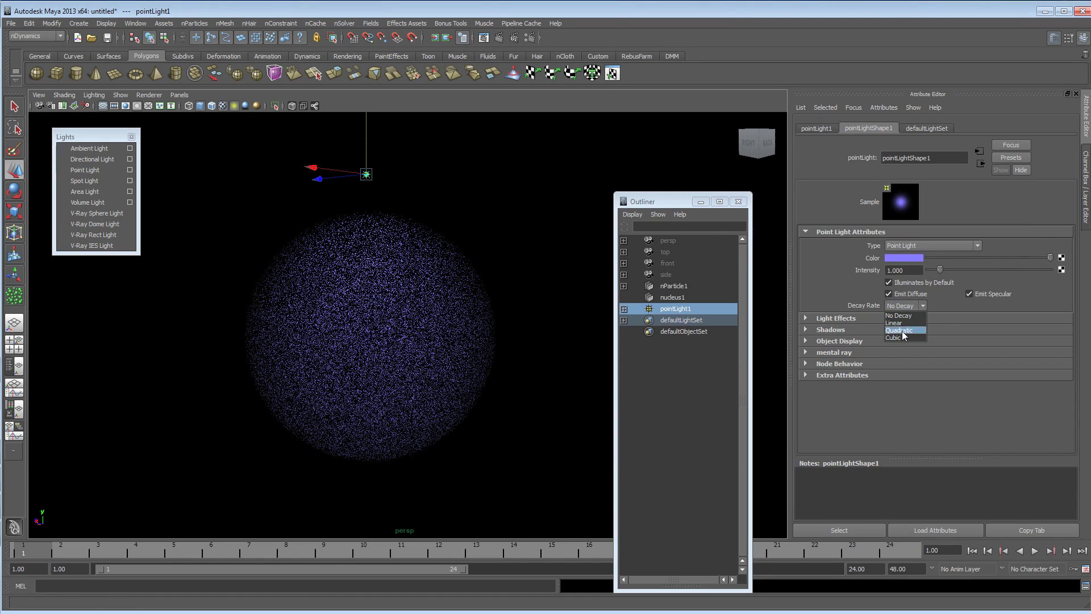
pyautogui.click(901, 338)
pyautogui.keyDown('alt'); pyautogui.moveTo(472, 309); pyautogui.dragTo(533, 309, button='right'); pyautogui.keyUp('alt')
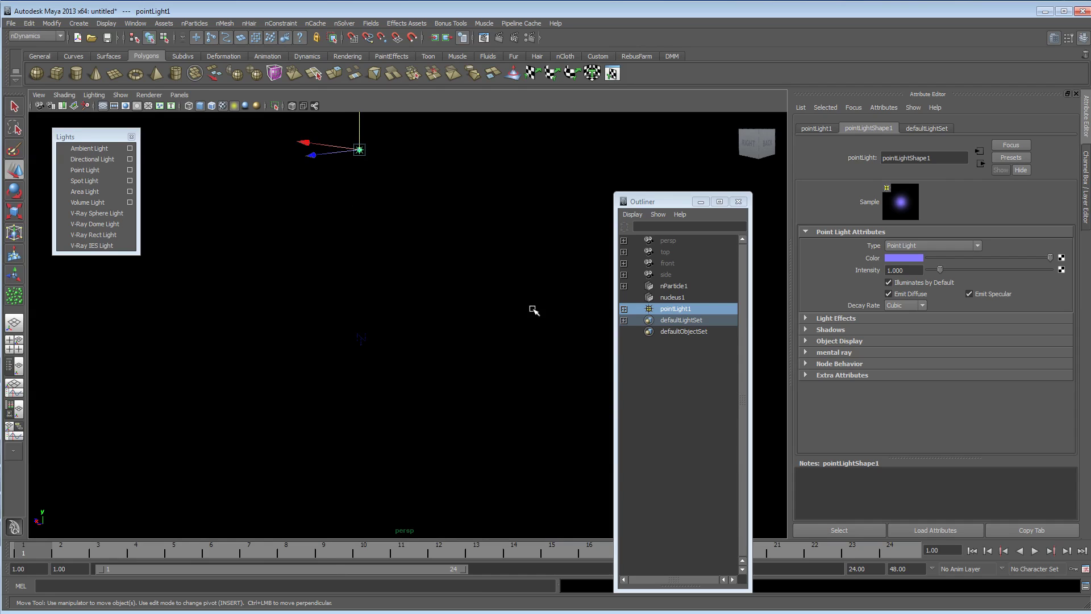
pyautogui.moveTo(943, 271); pyautogui.dragTo(999, 275)
pyautogui.write('500')
pyautogui.press('Return')
pyautogui.keyDown('alt'); pyautogui.moveTo(477, 262); pyautogui.dragTo(202, 255, button='right'); pyautogui.keyUp('alt')
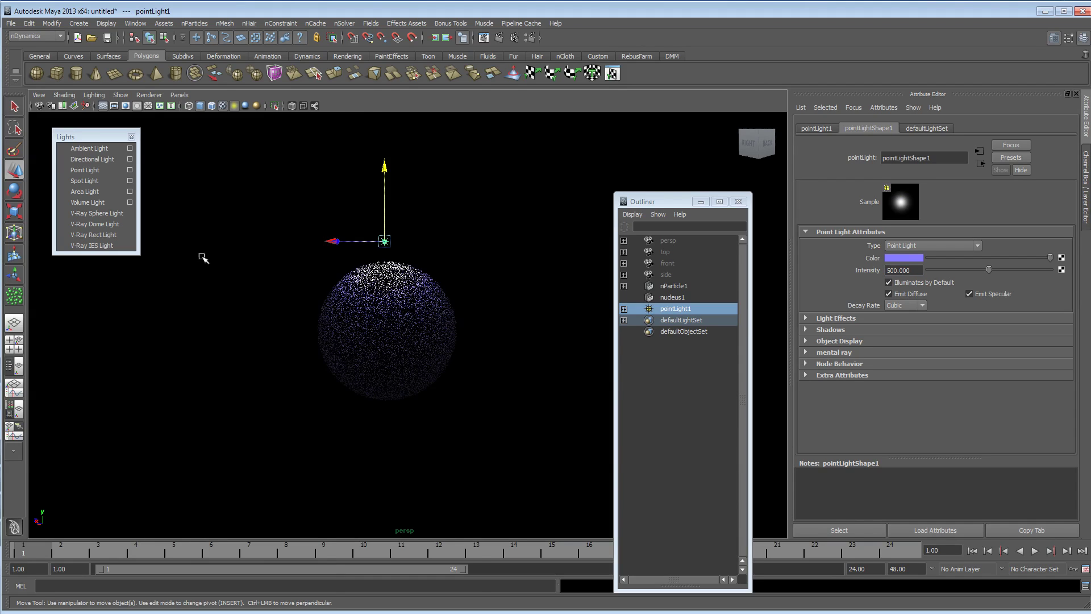
# Move the violet-blue point light off to the upper side of the particle sphere.
pyautogui.keyDown('alt'); pyautogui.moveTo(202, 256); pyautogui.dragTo(253, 256); pyautogui.keyUp('alt')
pyautogui.moveTo(385, 241); pyautogui.dragTo(287, 264)
pyautogui.moveTo(341, 353)
pyautogui.keyDown('alt'); pyautogui.mouseDown()
pyautogui.moveTo(316, 353)
pyautogui.moveTo(331, 353)
pyautogui.mouseUp(); pyautogui.keyUp('alt')
pyautogui.keyDown('alt'); pyautogui.moveTo(336, 353); pyautogui.dragTo(501, 350, button='right'); pyautogui.keyUp('alt')
pyautogui.scroll(3, 375, 347)
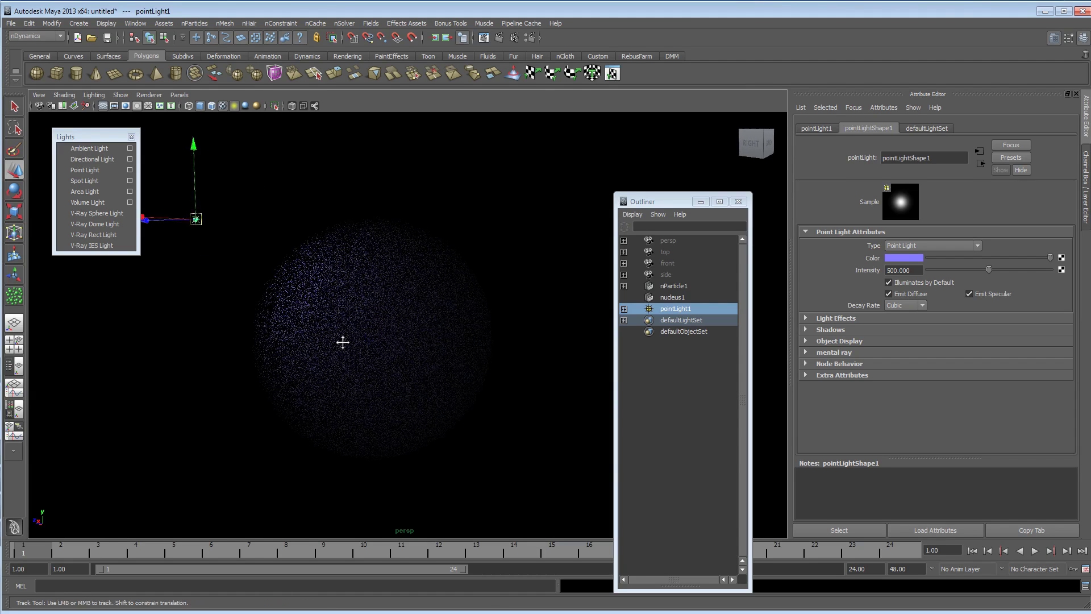
# Duplicate the point light, place the copy at the lower opposite side of the sphere, and color it magenta.
pyautogui.hotkey('ctrl', 'd')
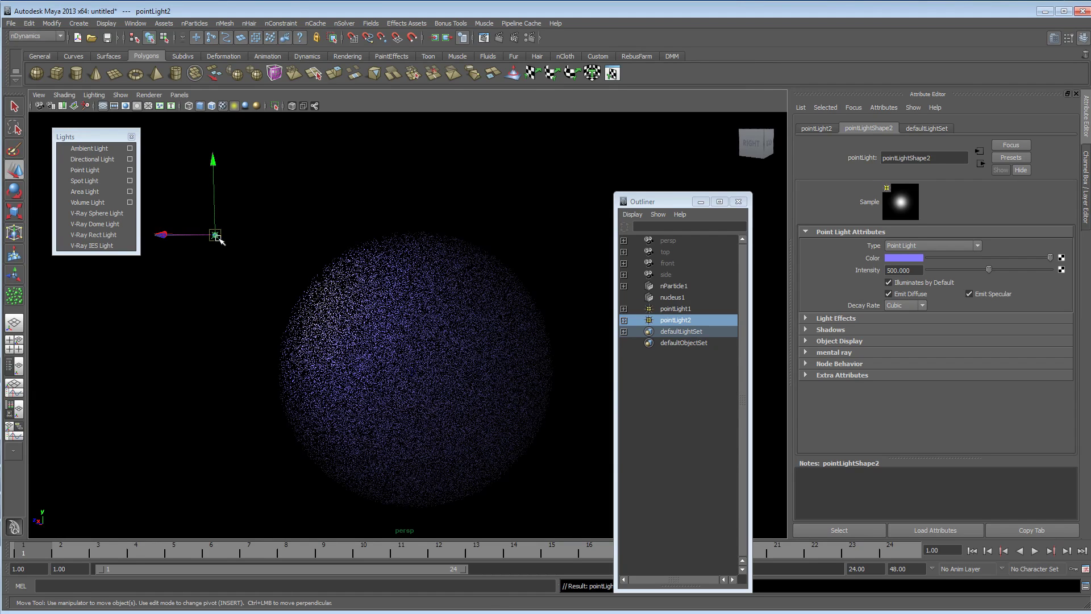
pyautogui.moveTo(216, 236); pyautogui.dragTo(591, 438)
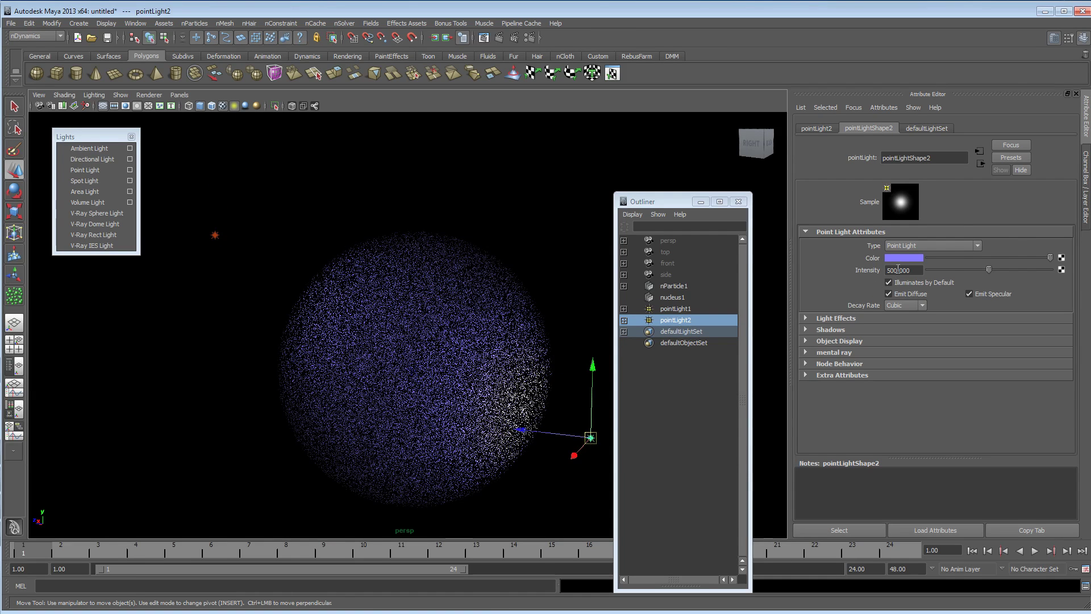
pyautogui.click(899, 259)
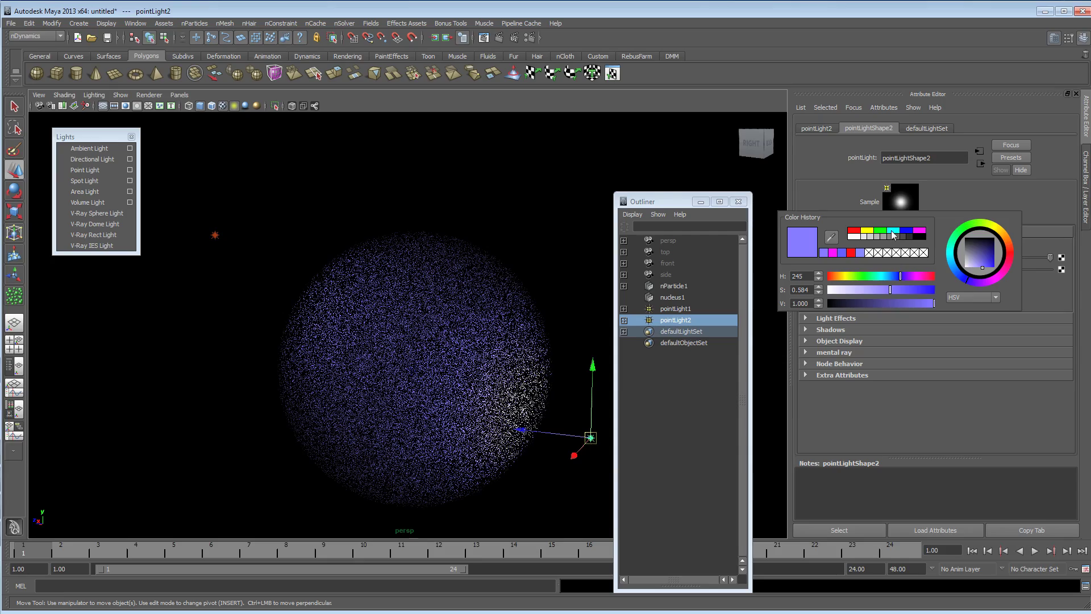
pyautogui.click(922, 233)
pyautogui.moveTo(672, 199); pyautogui.dragTo(716, 299)
# Examine from several angles and distances how the violet-blue and magenta lights shade the particle cloud.
pyautogui.keyDown('alt'); pyautogui.moveTo(551, 410); pyautogui.dragTo(387, 394); pyautogui.keyUp('alt')
pyautogui.moveTo(488, 399)
pyautogui.keyDown('alt'); pyautogui.mouseDown()
pyautogui.moveTo(587, 412)
pyautogui.moveTo(496, 404)
pyautogui.mouseUp(); pyautogui.keyUp('alt')
pyautogui.keyDown('alt'); pyautogui.moveTo(496, 404); pyautogui.dragTo(810, 406, button='right'); pyautogui.keyUp('alt')
pyautogui.keyDown('alt'); pyautogui.moveTo(307, 390); pyautogui.dragTo(359, 411); pyautogui.keyUp('alt')
pyautogui.keyDown('alt'); pyautogui.moveTo(394, 393); pyautogui.dragTo(376, 393, button='middle'); pyautogui.keyUp('alt')
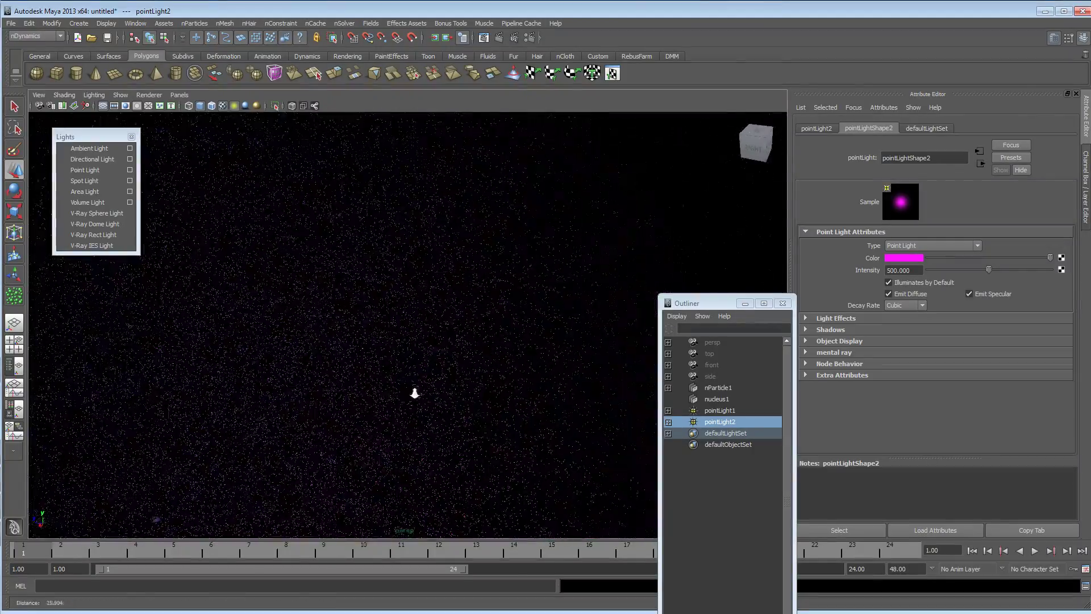
pyautogui.keyDown('alt'); pyautogui.moveTo(462, 387); pyautogui.dragTo(433, 395); pyautogui.keyUp('alt')
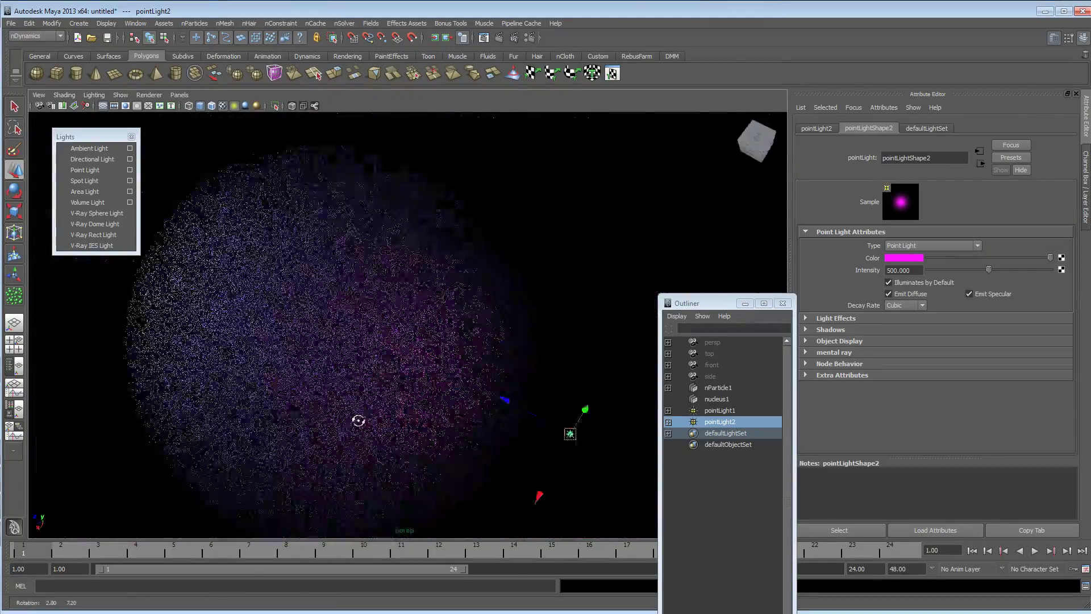
pyautogui.keyDown('alt'); pyautogui.moveTo(358, 420); pyautogui.dragTo(335, 393); pyautogui.keyUp('alt')
pyautogui.keyDown('alt'); pyautogui.moveTo(336, 392); pyautogui.dragTo(301, 392, button='right'); pyautogui.keyUp('alt')
pyautogui.keyDown('alt'); pyautogui.moveTo(321, 394); pyautogui.dragTo(383, 394, button='middle'); pyautogui.keyUp('alt')
pyautogui.keyDown('alt'); pyautogui.moveTo(383, 395); pyautogui.dragTo(353, 390, button='right'); pyautogui.keyUp('alt')
pyautogui.keyDown('alt'); pyautogui.moveTo(353, 389); pyautogui.dragTo(387, 379); pyautogui.keyUp('alt')
pyautogui.keyDown('alt'); pyautogui.moveTo(392, 380); pyautogui.dragTo(448, 380, button='right'); pyautogui.keyUp('alt')
pyautogui.keyDown('alt'); pyautogui.moveTo(449, 381); pyautogui.dragTo(377, 338, button='middle'); pyautogui.keyUp('alt')
pyautogui.keyDown('alt'); pyautogui.moveTo(378, 339); pyautogui.dragTo(353, 343); pyautogui.keyUp('alt')
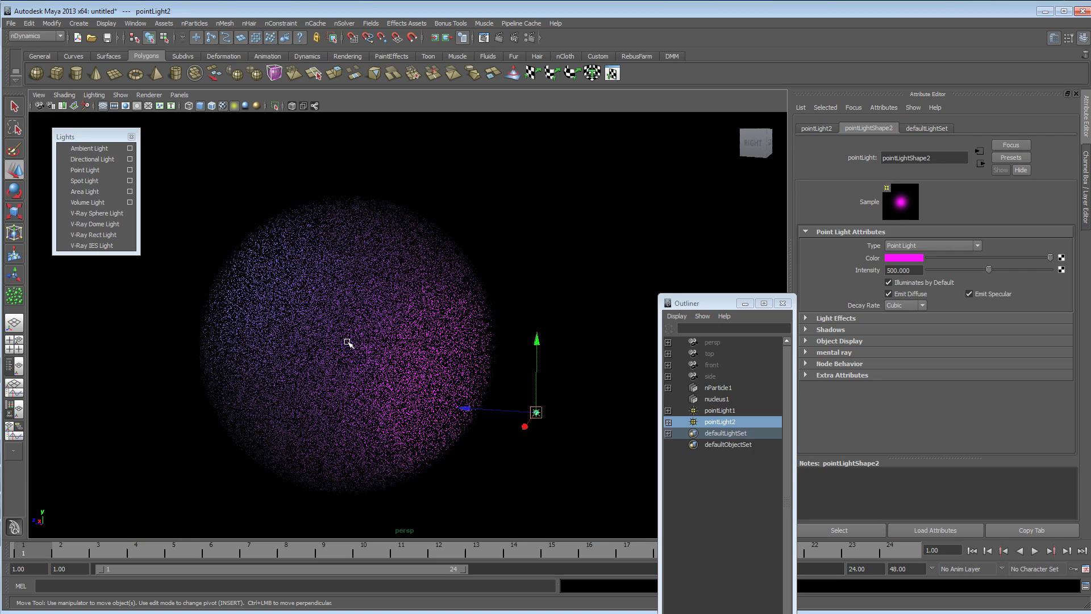
# Select the nParticle, switch to the Animation menu set, and apply a Sculpt deformer to it.
pyautogui.click(310, 303)
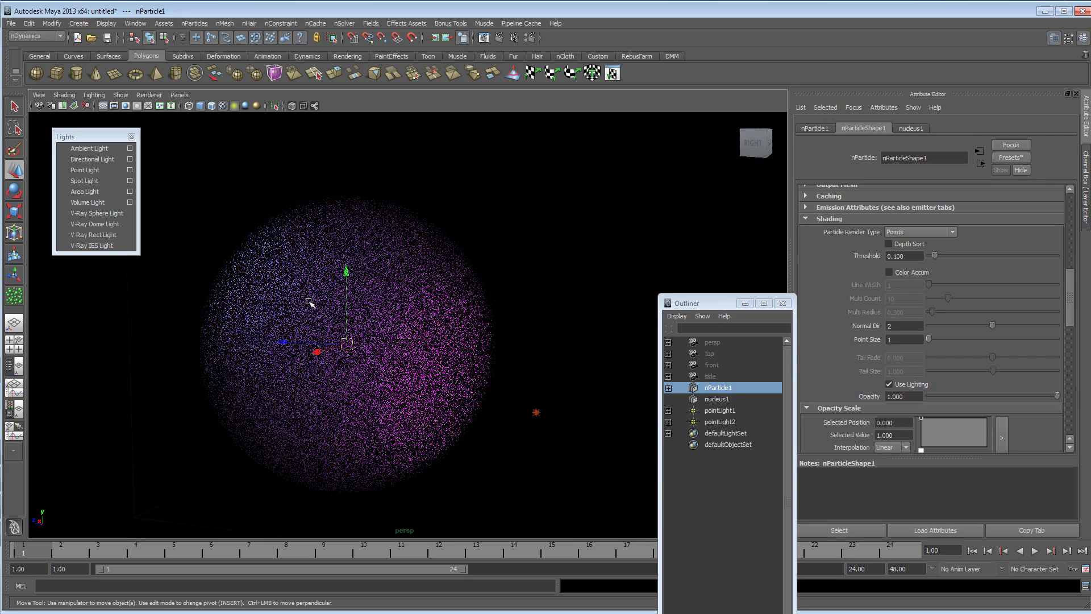
pyautogui.click(37, 35)
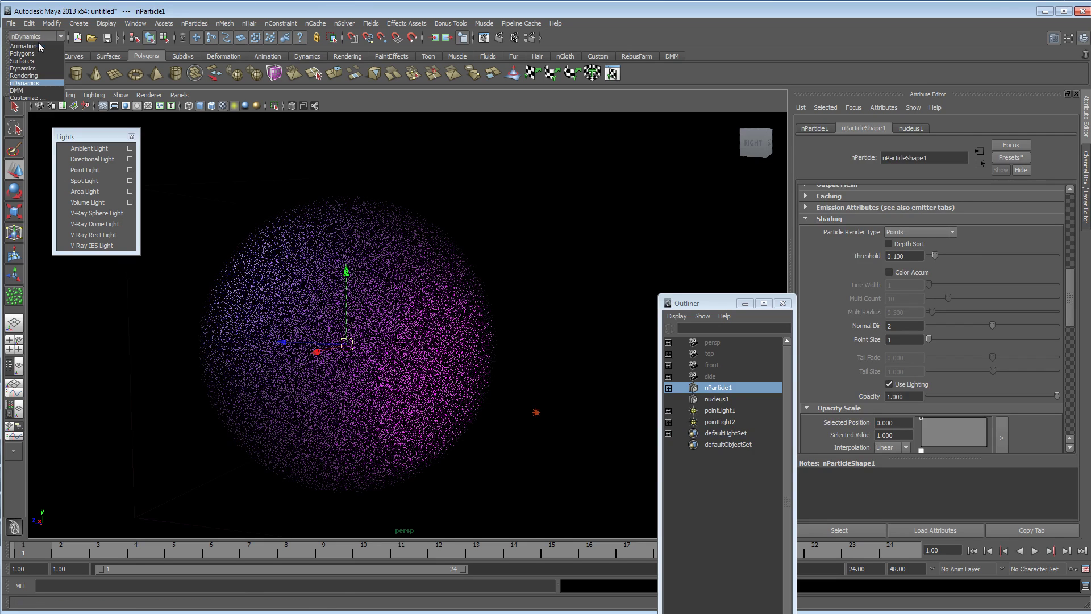
pyautogui.click(38, 43)
pyautogui.click(301, 24)
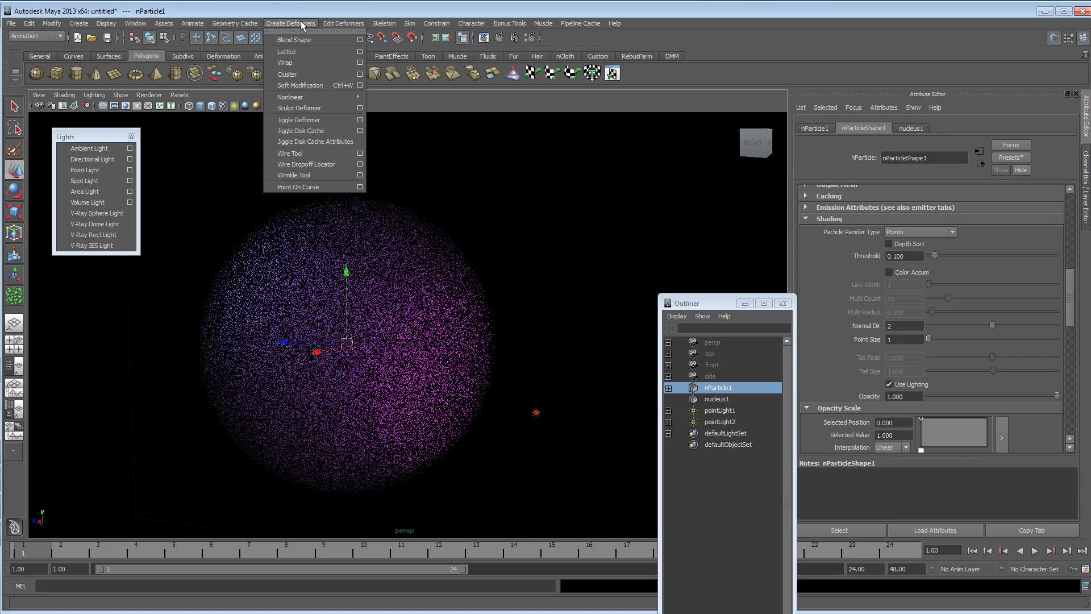
pyautogui.click(309, 108)
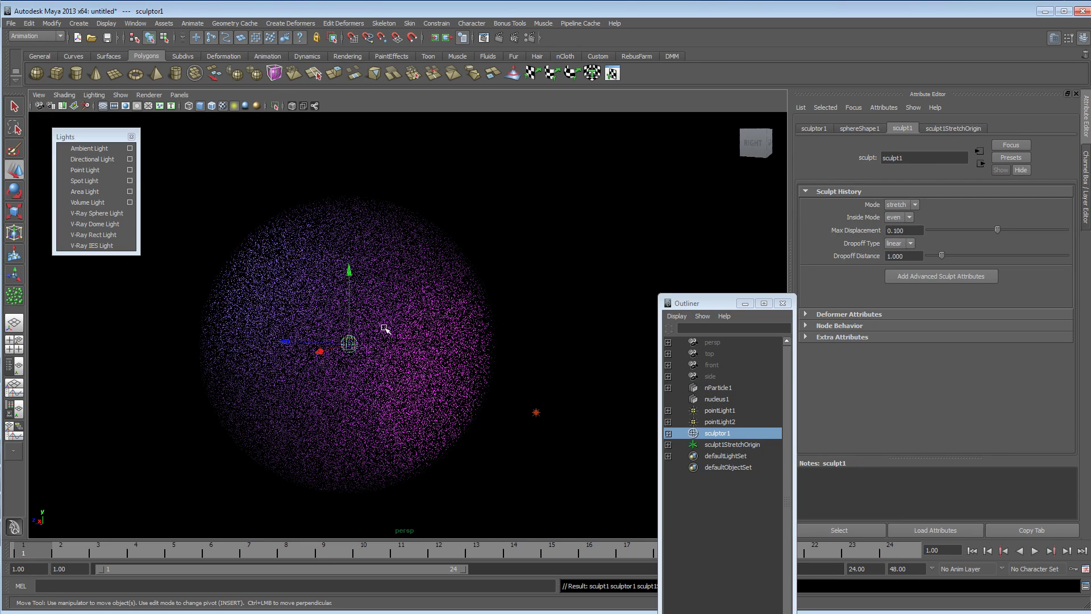
# Set the sculpt deformer's max displacement to 10 and scale its sculptor sphere up uniformly to about 82 so the particles scatter outward.
pyautogui.moveTo(384, 328)
pyautogui.keyDown('alt'); pyautogui.mouseDown()
pyautogui.moveTo(368, 354)
pyautogui.moveTo(354, 344)
pyautogui.moveTo(428, 326)
pyautogui.moveTo(629, 316)
pyautogui.moveTo(595, 322)
pyautogui.mouseUp(); pyautogui.keyUp('alt')
pyautogui.press('r')
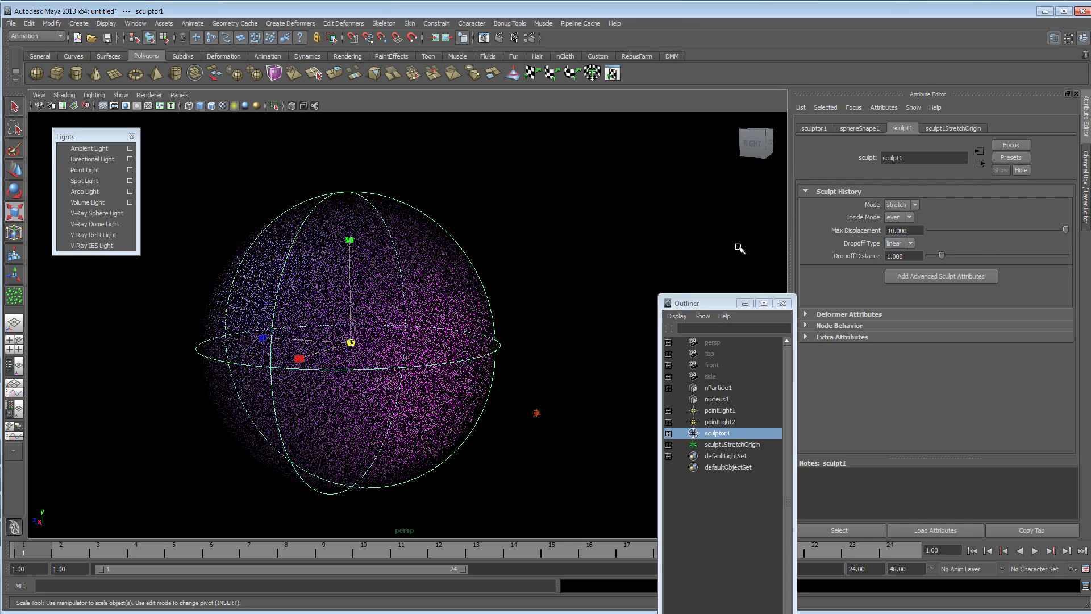
pyautogui.keyDown('alt'); pyautogui.moveTo(500, 301); pyautogui.dragTo(443, 316); pyautogui.keyUp('alt')
pyautogui.moveTo(364, 333); pyautogui.dragTo(374, 329)
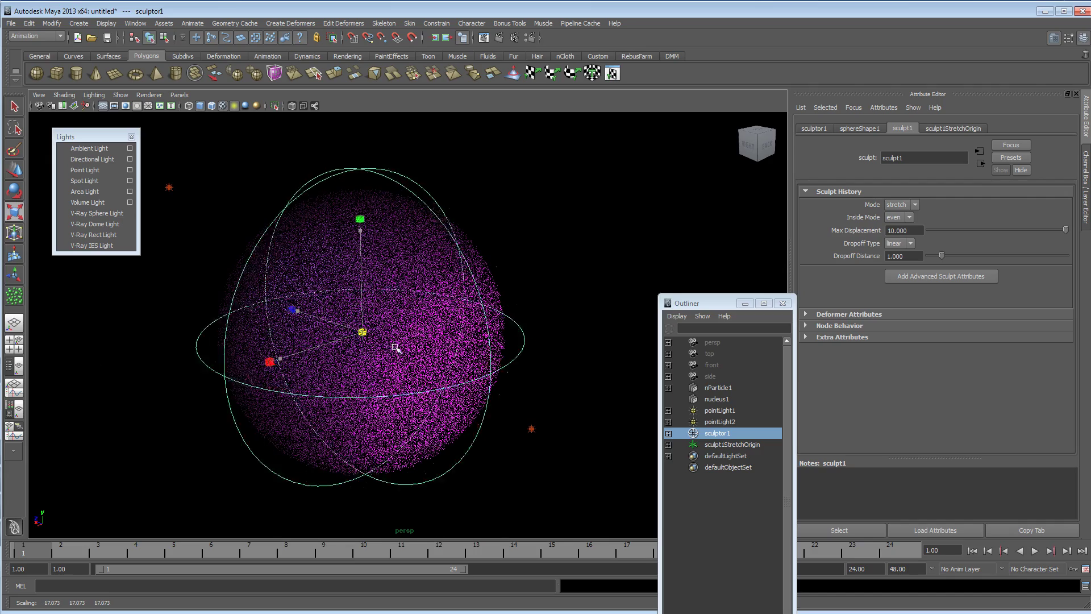
pyautogui.moveTo(396, 348)
pyautogui.mouseDown()
pyautogui.moveTo(465, 341)
pyautogui.moveTo(674, 274)
pyautogui.mouseUp()
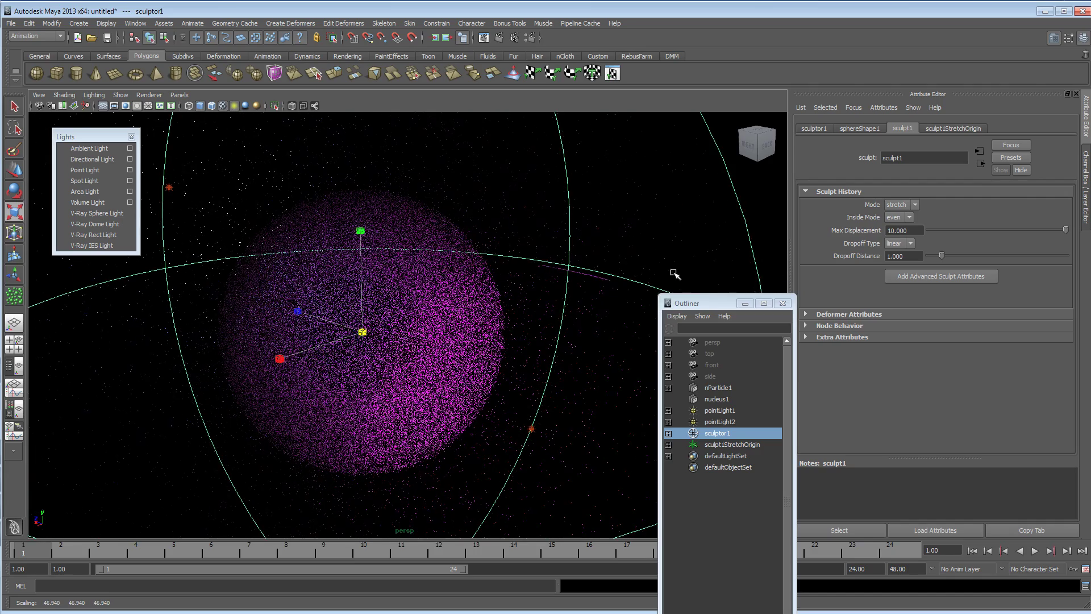
pyautogui.keyDown('alt'); pyautogui.moveTo(468, 293); pyautogui.dragTo(178, 316, button='right'); pyautogui.keyUp('alt')
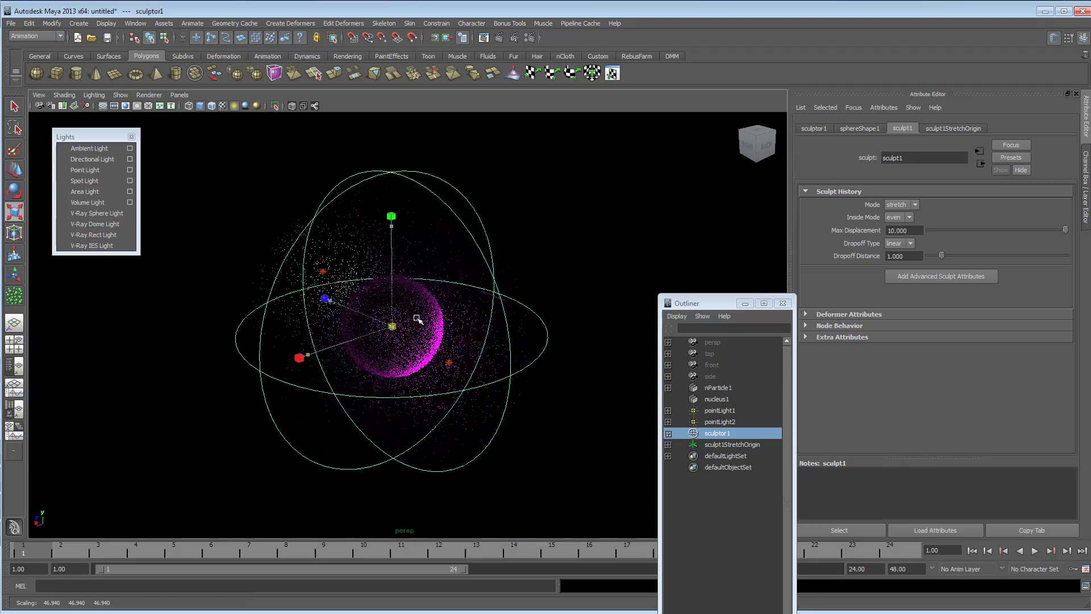
pyautogui.moveTo(470, 302)
pyautogui.mouseDown()
pyautogui.moveTo(557, 272)
pyautogui.moveTo(509, 280)
pyautogui.mouseUp()
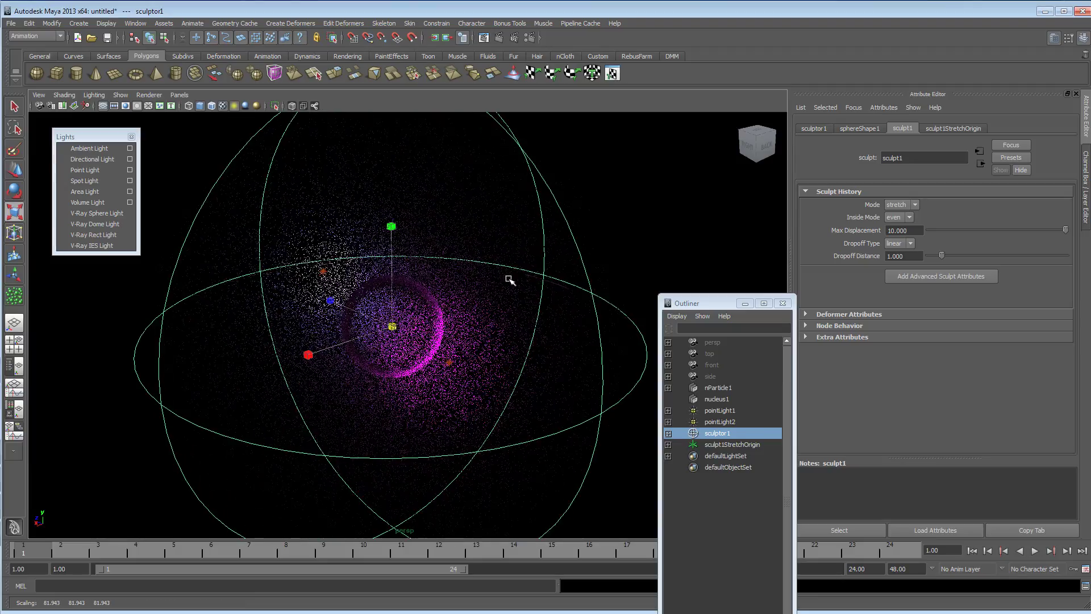
pyautogui.moveTo(428, 327)
pyautogui.keyDown('alt'); pyautogui.mouseDown()
pyautogui.moveTo(382, 324)
pyautogui.moveTo(557, 324)
pyautogui.moveTo(480, 344)
pyautogui.moveTo(334, 336)
pyautogui.moveTo(561, 296)
pyautogui.moveTo(302, 315)
pyautogui.moveTo(299, 332)
pyautogui.moveTo(280, 317)
pyautogui.moveTo(370, 312)
pyautogui.moveTo(366, 350)
pyautogui.moveTo(385, 365)
pyautogui.moveTo(462, 341)
pyautogui.mouseUp(); pyautogui.keyUp('alt')
pyautogui.moveTo(461, 341)
pyautogui.keyDown('alt'); pyautogui.mouseDown(button='right')
pyautogui.moveTo(398, 341)
pyautogui.moveTo(465, 336)
pyautogui.mouseUp(button='right'); pyautogui.keyUp('alt')
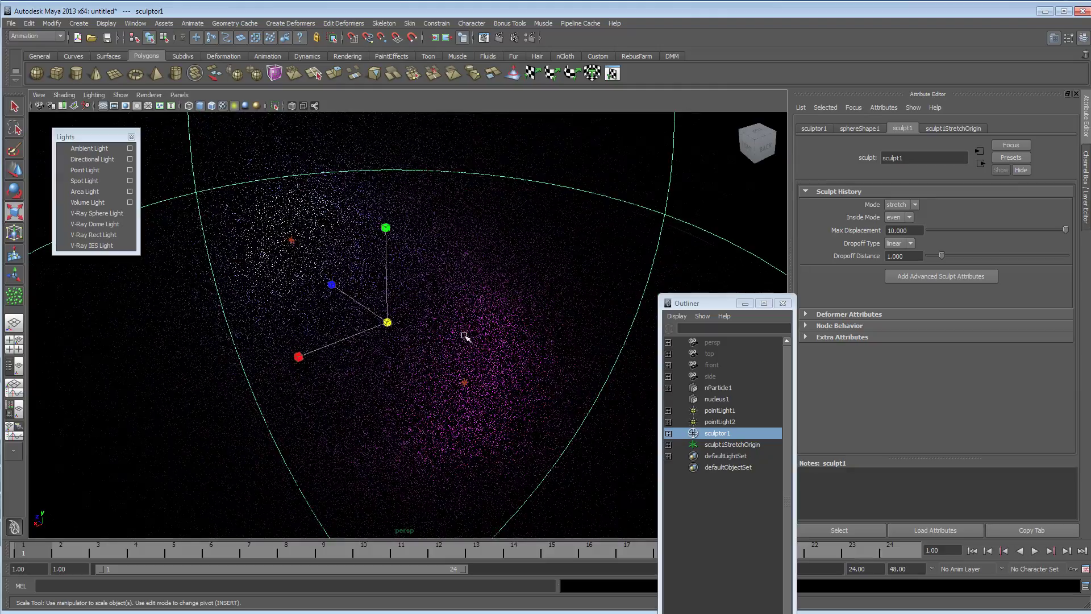
# Try larger and smaller uniform scales of the sculptor sphere to compare how the particles scatter.
pyautogui.moveTo(556, 382)
pyautogui.keyDown('alt'); pyautogui.mouseDown()
pyautogui.moveTo(590, 365)
pyautogui.moveTo(560, 362)
pyautogui.mouseUp(); pyautogui.keyUp('alt')
pyautogui.keyDown('alt'); pyautogui.moveTo(478, 372); pyautogui.dragTo(460, 379); pyautogui.keyUp('alt')
pyautogui.moveTo(460, 380)
pyautogui.keyDown('alt'); pyautogui.mouseDown(button='right')
pyautogui.moveTo(382, 375)
pyautogui.moveTo(390, 358)
pyautogui.mouseUp(button='right'); pyautogui.keyUp('alt')
pyautogui.moveTo(389, 332)
pyautogui.mouseDown()
pyautogui.moveTo(261, 358)
pyautogui.moveTo(380, 357)
pyautogui.mouseUp()
pyautogui.moveTo(381, 357)
pyautogui.mouseDown(button='middle')
pyautogui.moveTo(390, 356)
pyautogui.moveTo(344, 362)
pyautogui.mouseUp(button='middle')
pyautogui.moveTo(344, 362)
pyautogui.keyDown('alt'); pyautogui.mouseDown()
pyautogui.moveTo(453, 371)
pyautogui.moveTo(361, 361)
pyautogui.mouseUp(); pyautogui.keyUp('alt')
pyautogui.moveTo(391, 328); pyautogui.dragTo(38, 385)
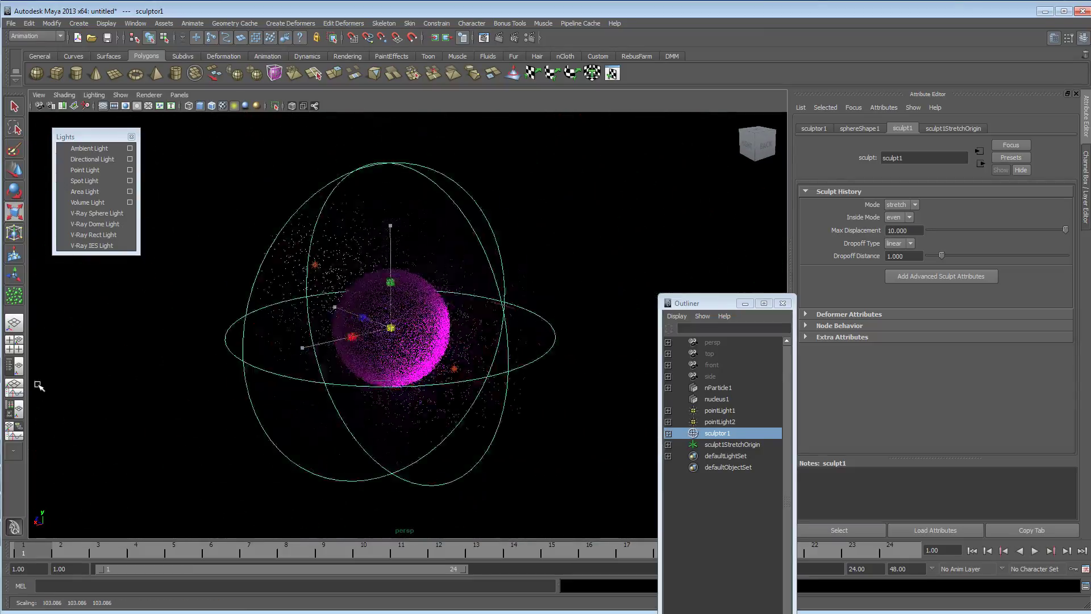
pyautogui.moveTo(172, 373); pyautogui.dragTo(551, 352, button='middle')
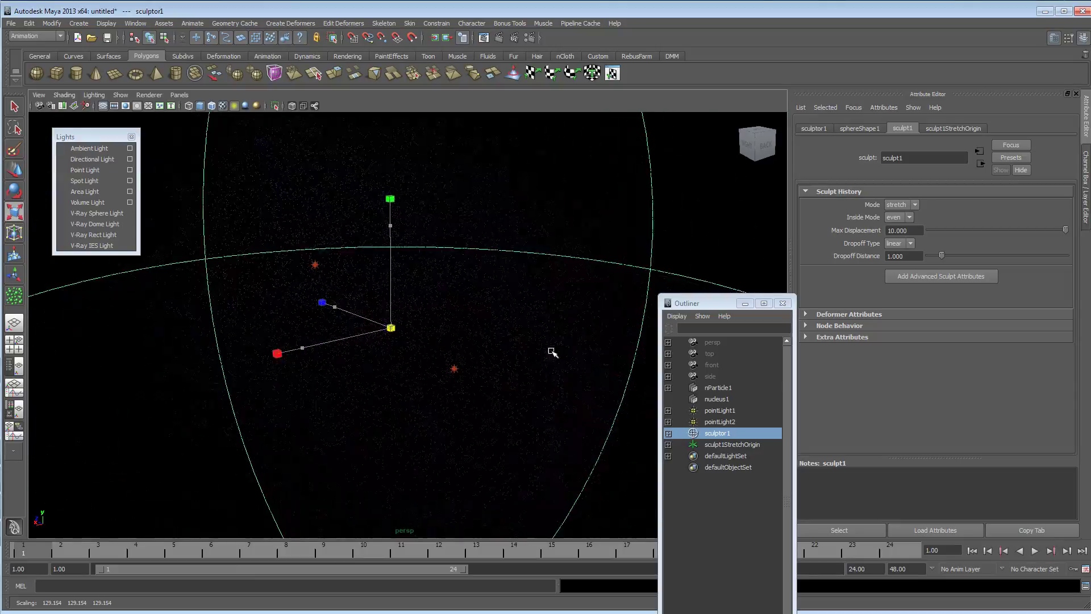
pyautogui.moveTo(463, 354)
pyautogui.mouseDown()
pyautogui.moveTo(312, 360)
pyautogui.moveTo(575, 358)
pyautogui.moveTo(426, 361)
pyautogui.mouseUp()
pyautogui.moveTo(554, 353)
pyautogui.keyDown('alt'); pyautogui.mouseDown()
pyautogui.moveTo(388, 343)
pyautogui.moveTo(403, 357)
pyautogui.mouseUp(); pyautogui.keyUp('alt')
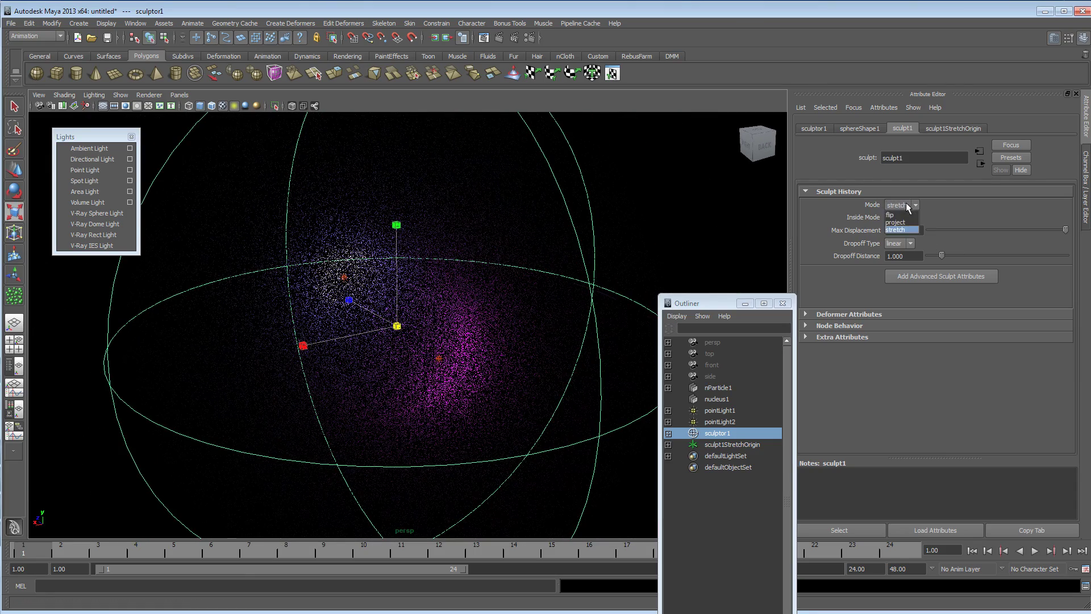
# Switch the sculpt deformer's mode to project and rescale the sculptor sphere uniformly to about 79.
pyautogui.keyDown('alt'); pyautogui.moveTo(369, 366); pyautogui.dragTo(395, 339); pyautogui.keyUp('alt')
pyautogui.moveTo(395, 340)
pyautogui.mouseDown(button='middle')
pyautogui.moveTo(104, 395)
pyautogui.moveTo(183, 398)
pyautogui.moveTo(104, 401)
pyautogui.mouseUp(button='middle')
pyautogui.keyDown('alt'); pyautogui.moveTo(298, 333); pyautogui.dragTo(383, 341); pyautogui.keyUp('alt')
pyautogui.moveTo(381, 339)
pyautogui.mouseDown(button='middle')
pyautogui.moveTo(526, 329)
pyautogui.moveTo(515, 332)
pyautogui.mouseUp(button='middle')
pyautogui.moveTo(514, 332)
pyautogui.keyDown('alt'); pyautogui.mouseDown()
pyautogui.moveTo(458, 324)
pyautogui.moveTo(514, 326)
pyautogui.moveTo(488, 354)
pyautogui.moveTo(498, 347)
pyautogui.mouseUp(); pyautogui.keyUp('alt')
pyautogui.keyDown('alt'); pyautogui.moveTo(395, 349); pyautogui.dragTo(408, 340); pyautogui.keyUp('alt')
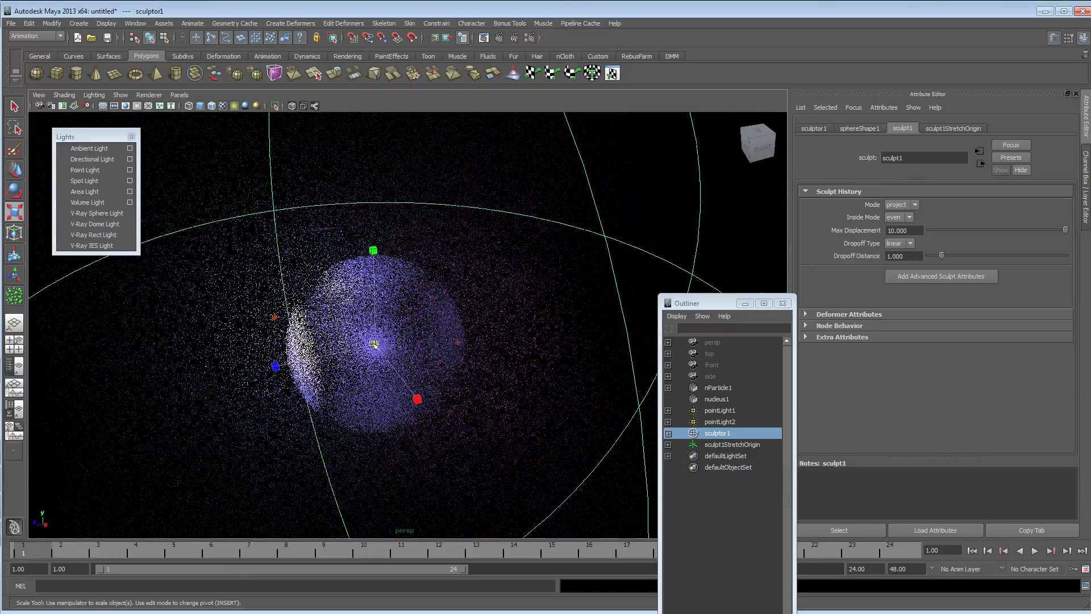
pyautogui.moveTo(384, 342)
pyautogui.mouseDown(button='middle')
pyautogui.moveTo(469, 333)
pyautogui.moveTo(383, 349)
pyautogui.mouseUp(button='middle')
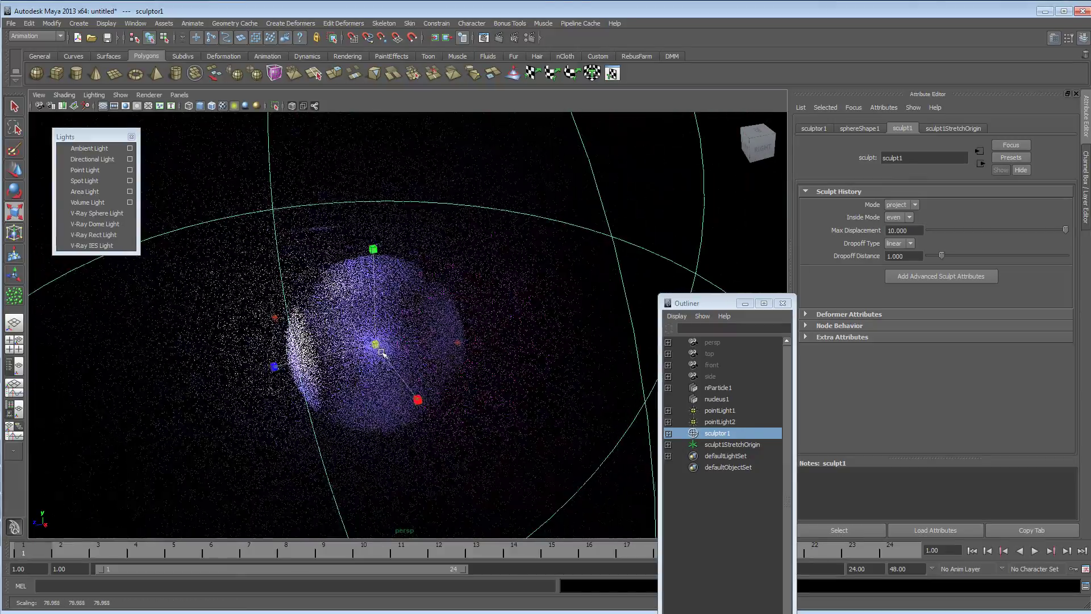
# Switch the sculpt deformer's mode to flip and try rescaling the sculptor sphere uniformly to reshape the particles.
pyautogui.keyDown('alt'); pyautogui.moveTo(439, 351); pyautogui.dragTo(422, 337); pyautogui.keyUp('alt')
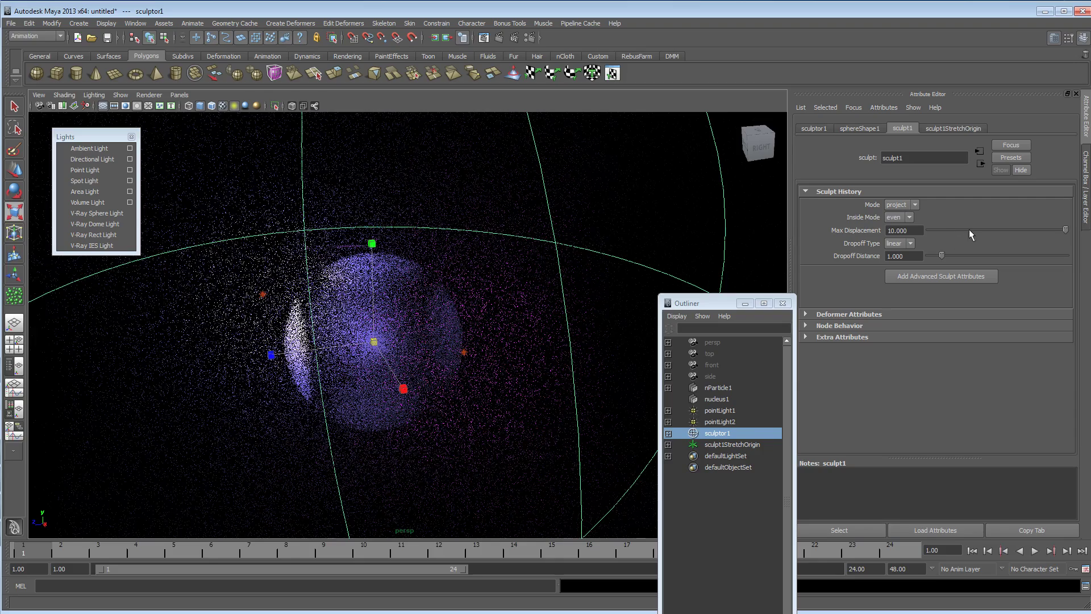
pyautogui.moveTo(969, 229); pyautogui.dragTo(932, 231)
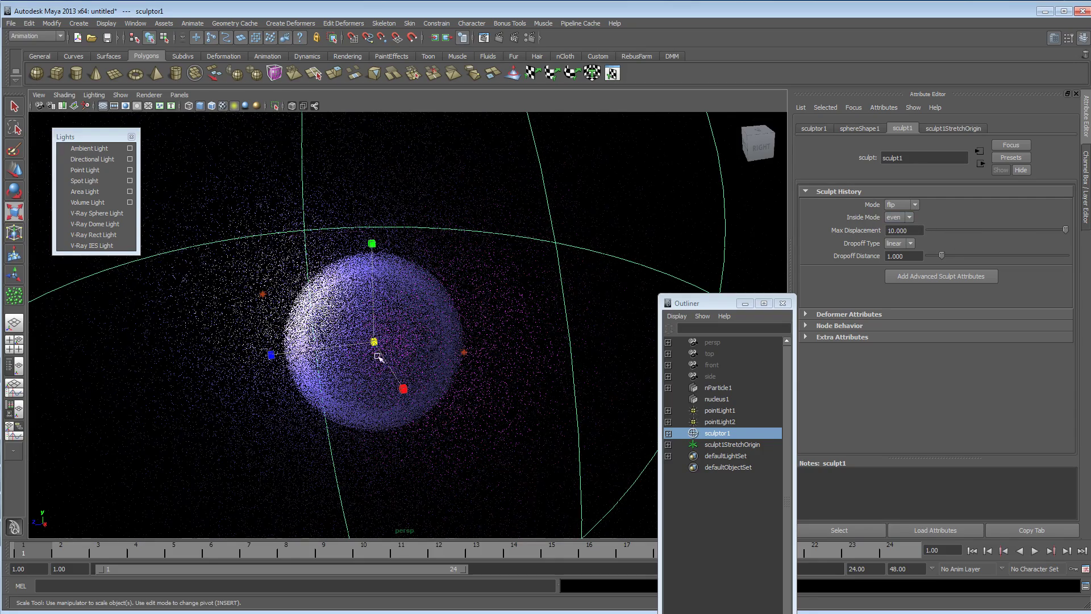
pyautogui.moveTo(375, 341)
pyautogui.mouseDown()
pyautogui.moveTo(531, 334)
pyautogui.moveTo(487, 334)
pyautogui.moveTo(479, 350)
pyautogui.moveTo(534, 346)
pyautogui.moveTo(446, 390)
pyautogui.moveTo(477, 374)
pyautogui.moveTo(475, 358)
pyautogui.moveTo(415, 377)
pyautogui.moveTo(86, 372)
pyautogui.moveTo(431, 394)
pyautogui.mouseUp()
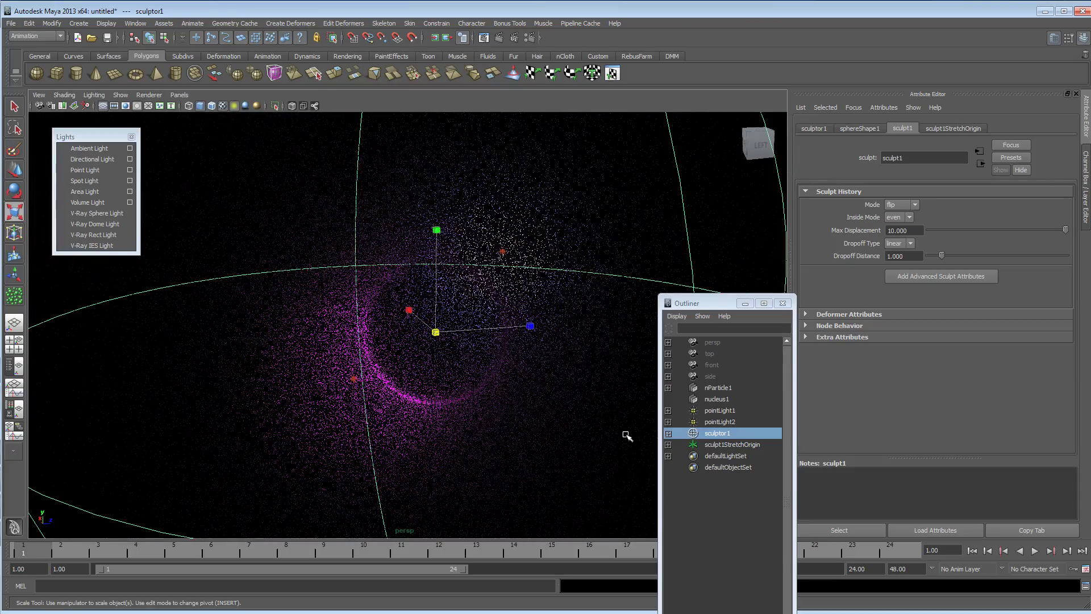
# Delete the sculptor sphere together with its stretch origin to remove the Sculpt deformer from the particles.
pyautogui.keyDown('shift'); pyautogui.click(746, 443); pyautogui.keyUp('shift')
pyautogui.press('Delete')
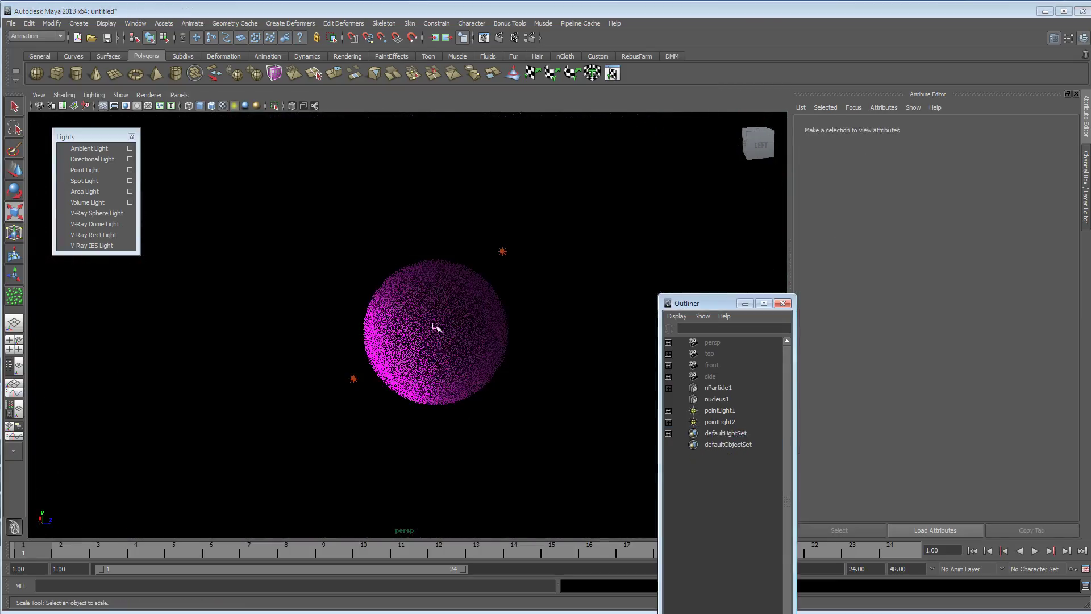
# Apply a Lattice deformer to the selected nParticle and nucleus, and switch the lattice to point editing.
pyautogui.moveTo(436, 326); pyautogui.dragTo(437, 351)
pyautogui.scroll(3, 438, 352)
pyautogui.click(298, 25)
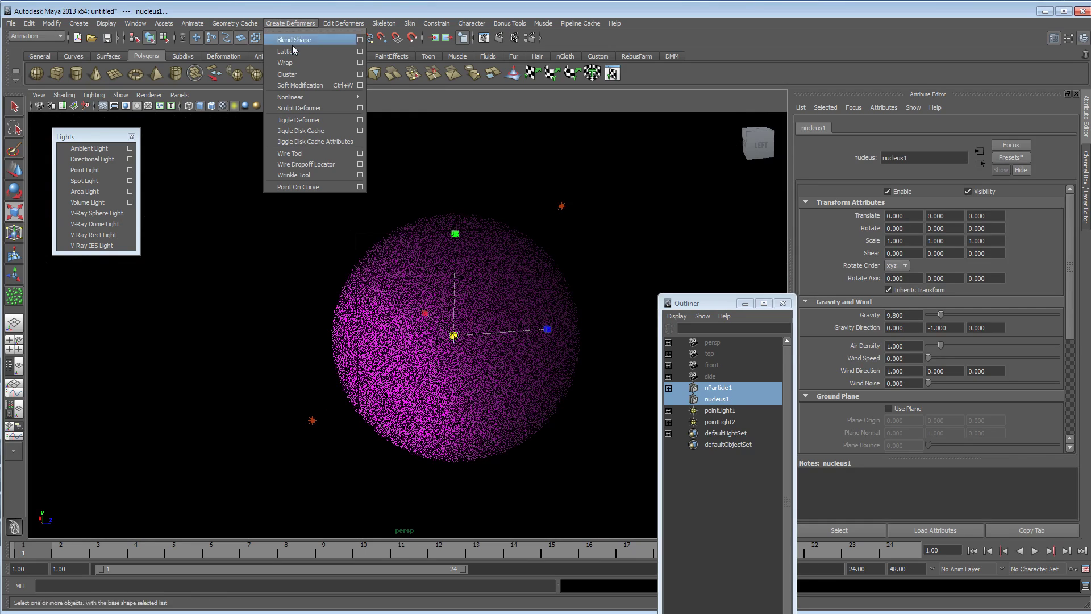
pyautogui.click(301, 52)
pyautogui.keyDown('alt'); pyautogui.moveTo(405, 266); pyautogui.dragTo(330, 219); pyautogui.keyUp('alt')
pyautogui.click(319, 200)
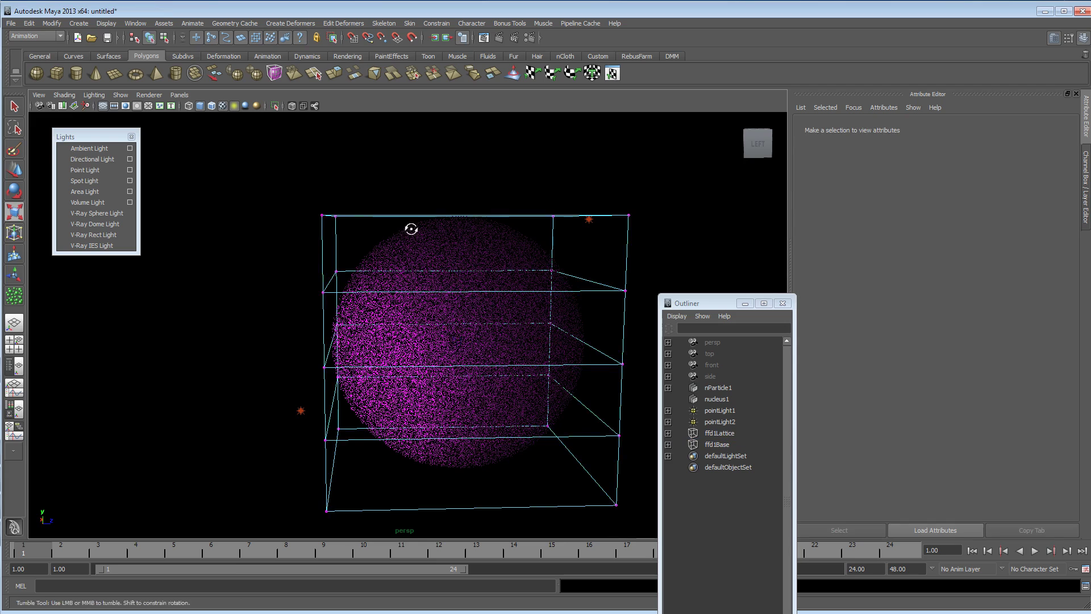
# Select the lattice's upper two rows of points, scale them inward and move them up above the sphere.
pyautogui.keyDown('alt'); pyautogui.moveTo(409, 231); pyautogui.dragTo(324, 244); pyautogui.keyUp('alt')
pyautogui.moveTo(461, 263); pyautogui.dragTo(614, 307)
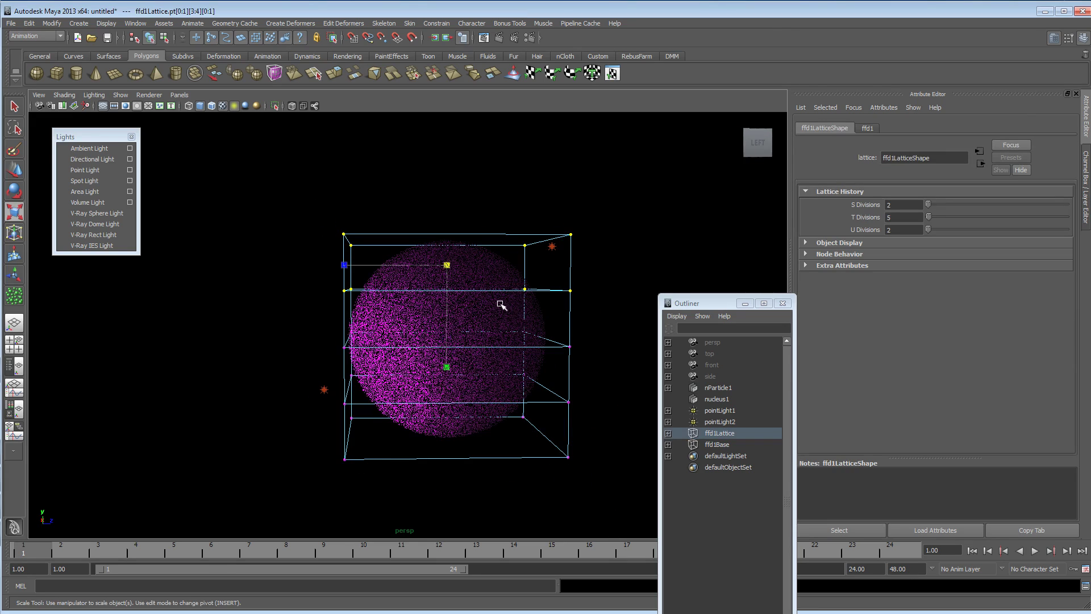
pyautogui.moveTo(445, 265); pyautogui.dragTo(448, 145)
pyautogui.press('w')
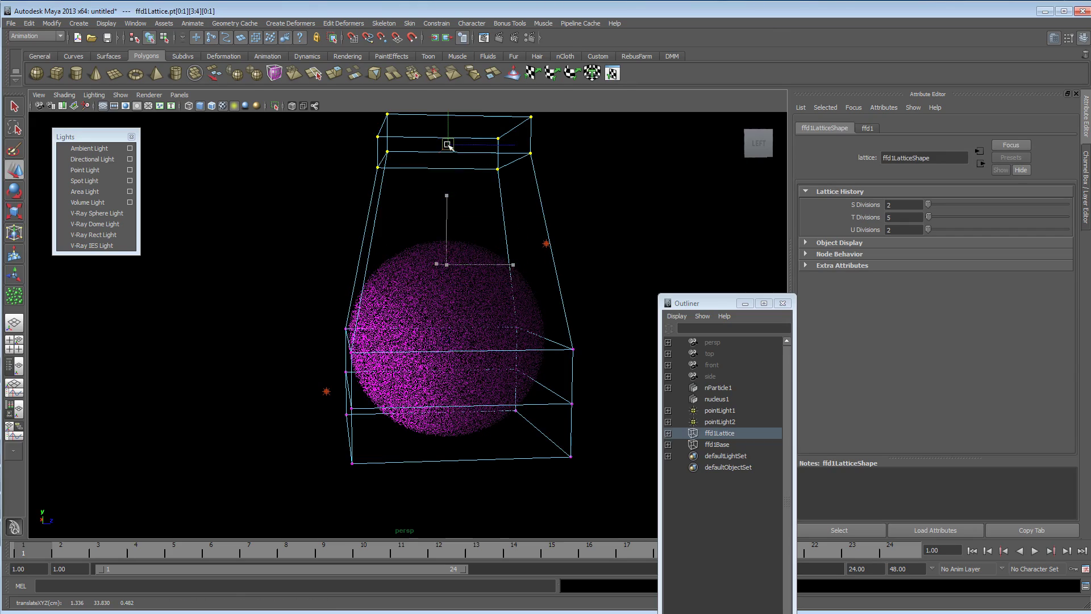
# Delete the lattice and its base from the scene.
pyautogui.keyDown('alt'); pyautogui.moveTo(458, 380); pyautogui.dragTo(462, 402); pyautogui.keyUp('alt')
pyautogui.keyDown('shift'); pyautogui.click(731, 442); pyautogui.keyUp('shift')
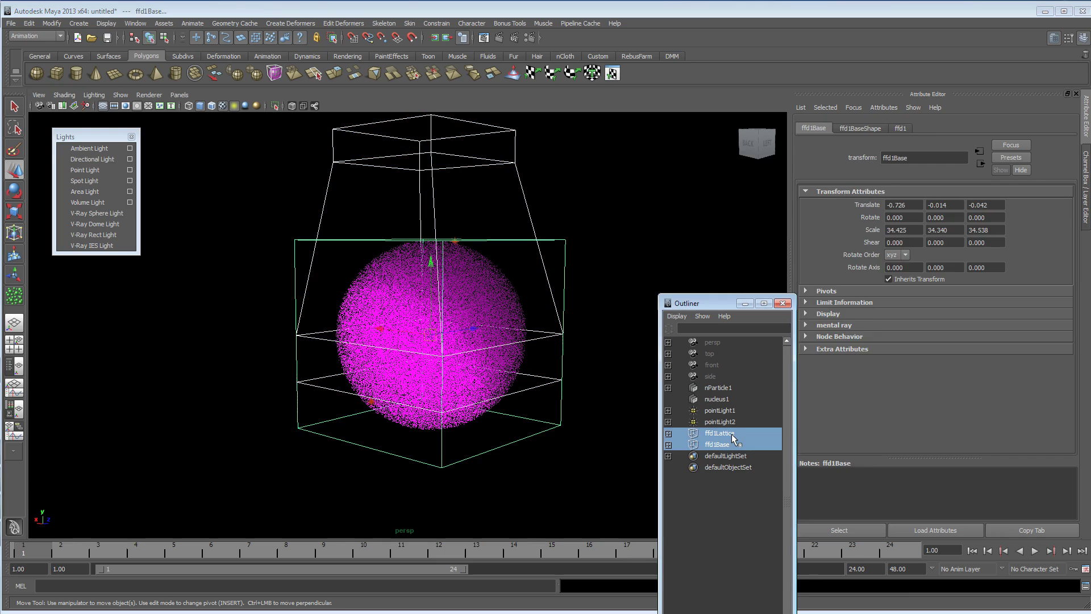
pyautogui.press('Delete')
# Select only nParticle1 and apply a new Lattice deformer to it.
pyautogui.click(729, 397)
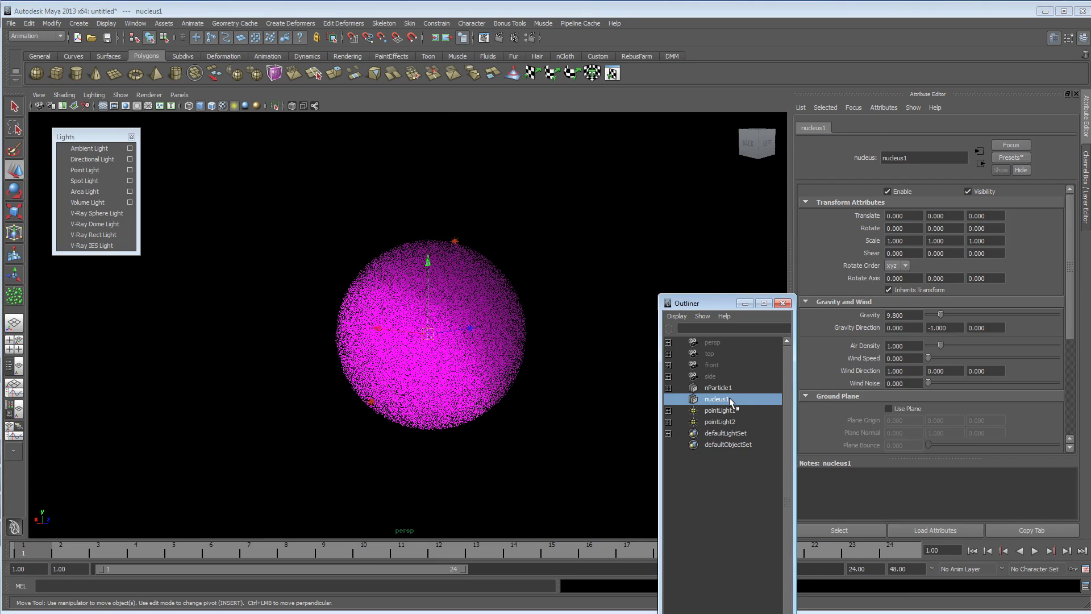
pyautogui.click(728, 386)
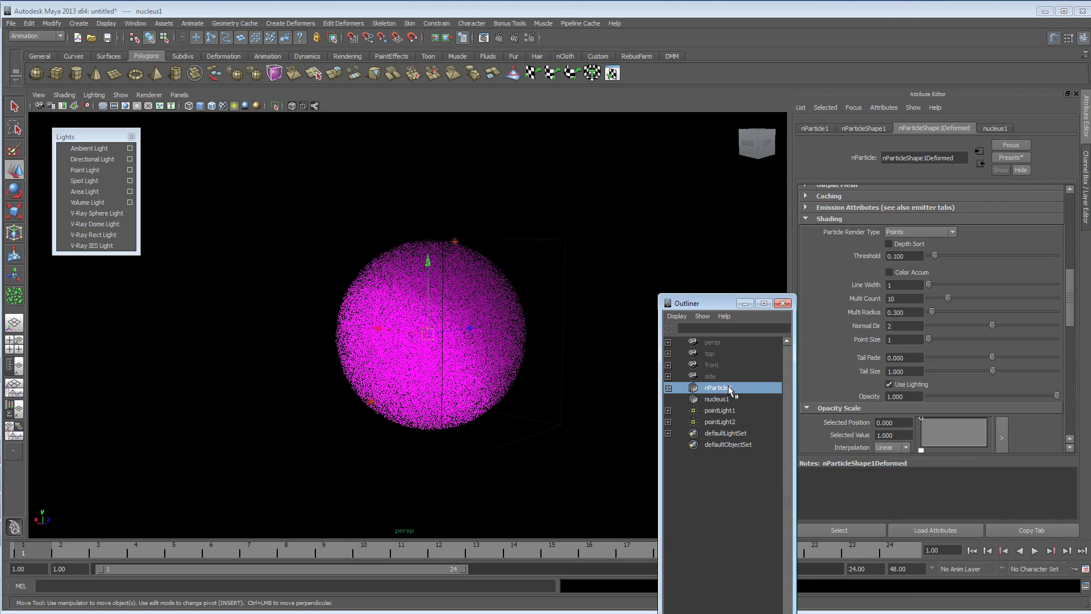
pyautogui.click(298, 25)
pyautogui.click(299, 53)
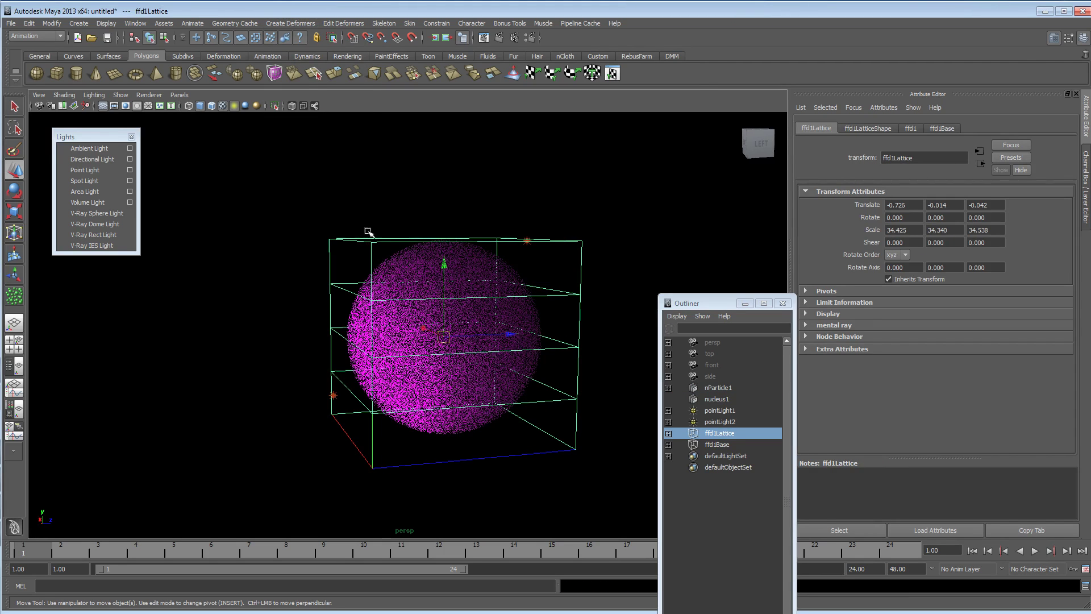
# Switch the new lattice to point editing and raise its uppermost row of points.
pyautogui.moveTo(360, 227); pyautogui.dragTo(361, 215, button='right')
pyautogui.keyDown('alt'); pyautogui.moveTo(367, 240); pyautogui.dragTo(327, 230); pyautogui.keyUp('alt')
pyautogui.moveTo(265, 210); pyautogui.dragTo(372, 221)
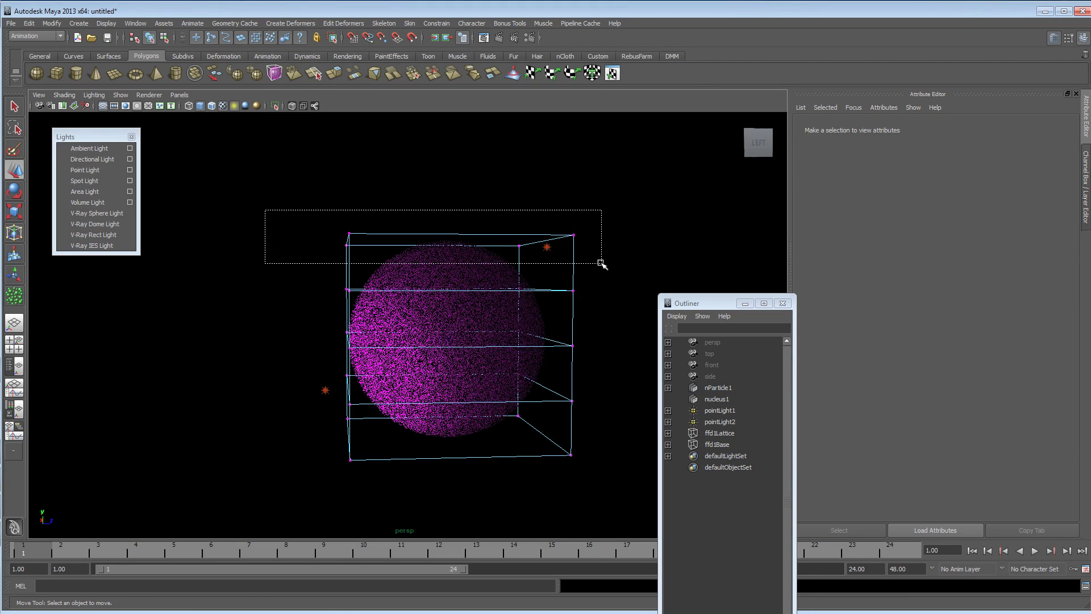
pyautogui.moveTo(601, 262); pyautogui.dragTo(600, 263)
pyautogui.moveTo(445, 235); pyautogui.dragTo(445, 159)
# Select the second and third rows of lattice points from the top and move them down.
pyautogui.keyDown('alt'); pyautogui.moveTo(286, 290); pyautogui.dragTo(288, 288); pyautogui.keyUp('alt')
pyautogui.moveTo(279, 264); pyautogui.dragTo(554, 359)
pyautogui.moveTo(442, 323); pyautogui.dragTo(456, 364)
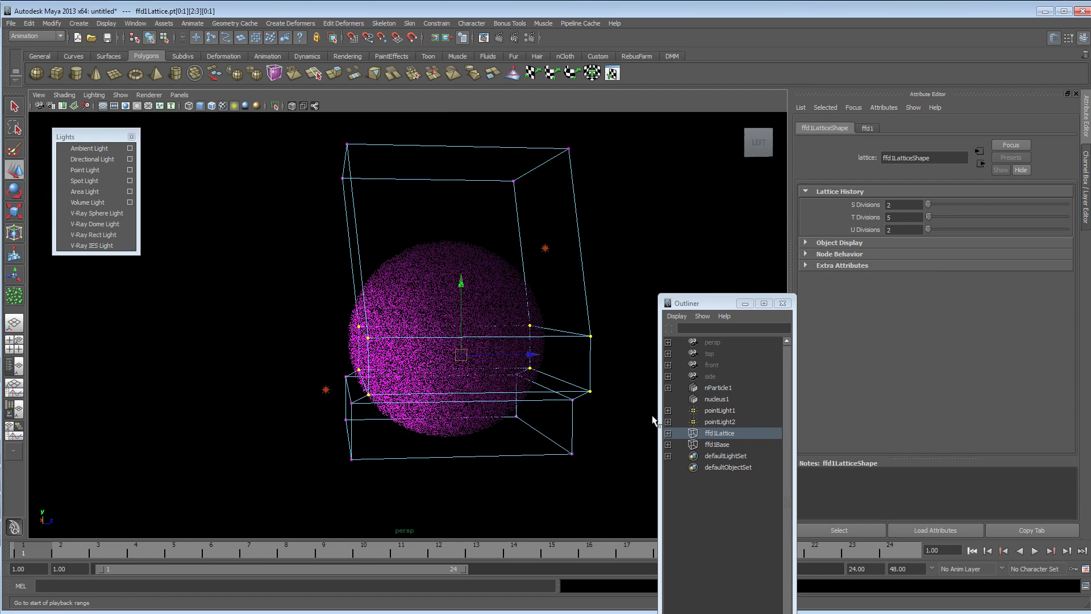
# Inspect the deformed particle cloud, then undo the moves of the lattice's middle and uppermost points.
pyautogui.keyDown('alt'); pyautogui.moveTo(367, 316); pyautogui.dragTo(386, 439); pyautogui.keyUp('alt')
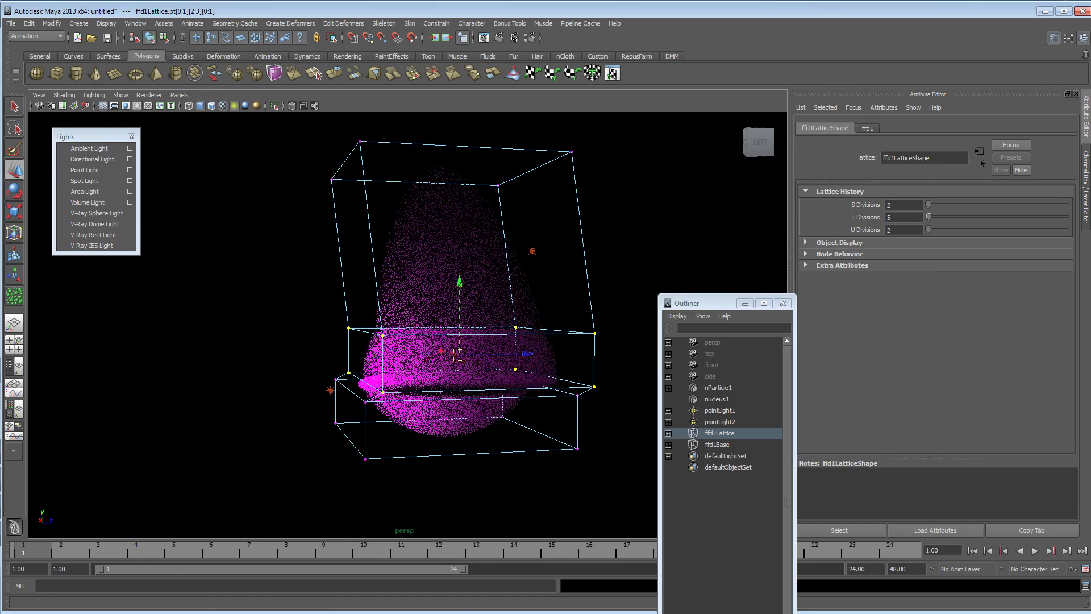
pyautogui.keyDown('alt'); pyautogui.moveTo(355, 332); pyautogui.dragTo(327, 331); pyautogui.keyUp('alt')
pyautogui.moveTo(327, 332)
pyautogui.keyDown('alt'); pyautogui.mouseDown(button='right')
pyautogui.moveTo(427, 333)
pyautogui.moveTo(333, 331)
pyautogui.mouseUp(button='right'); pyautogui.keyUp('alt')
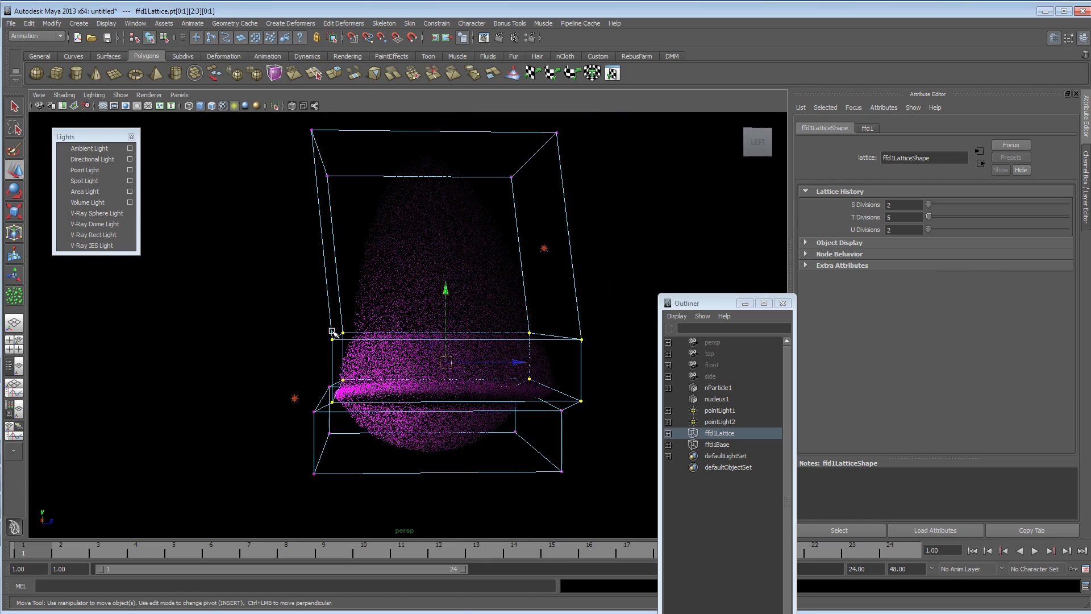
pyautogui.hotkey('ctrl', 'z')
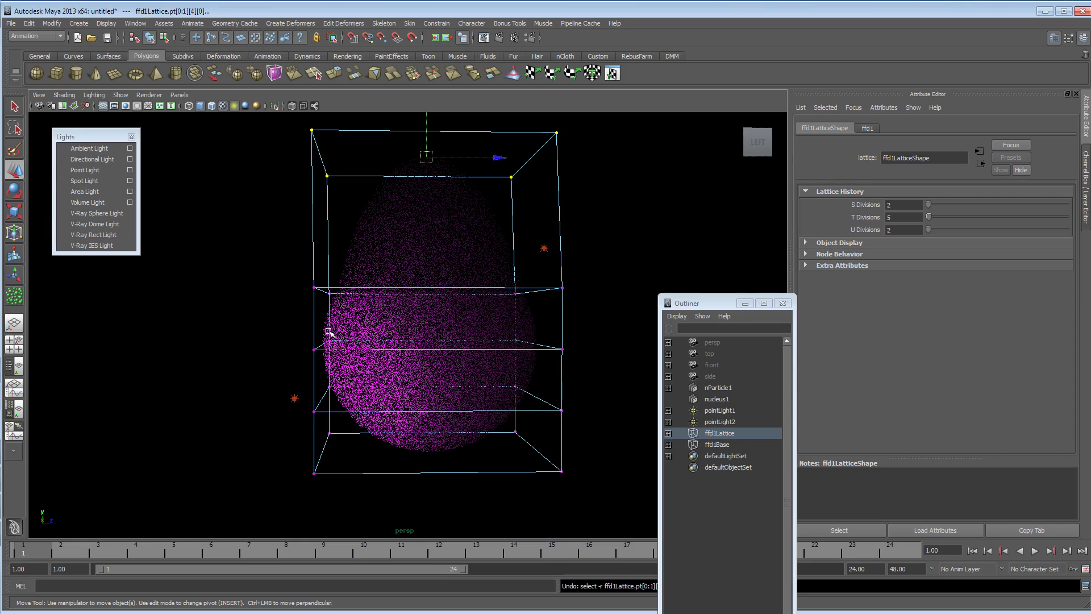
pyautogui.hotkey('ctrl', 'z')
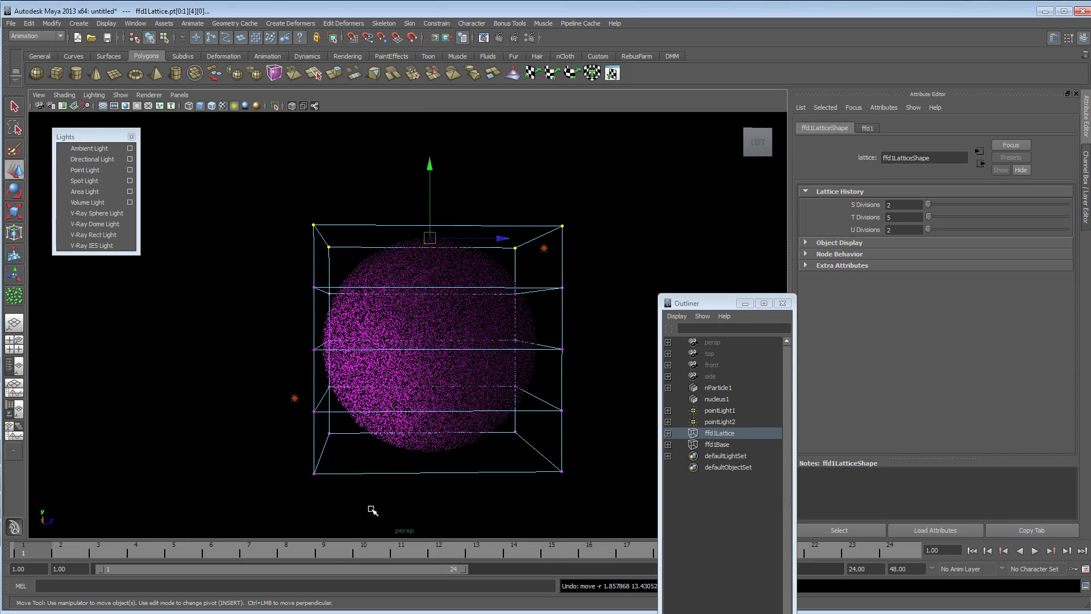
# Raise the lattice's uppermost row of points again and move the second row upward slightly.
pyautogui.keyDown('alt'); pyautogui.moveTo(273, 343); pyautogui.dragTo(290, 373); pyautogui.keyUp('alt')
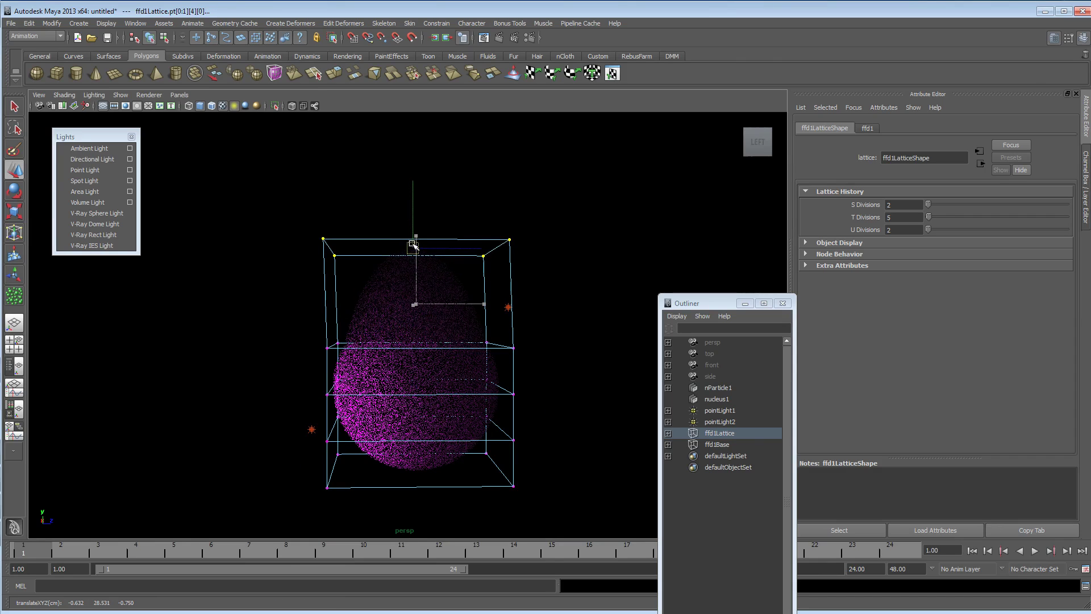
pyautogui.keyDown('alt'); pyautogui.moveTo(327, 363); pyautogui.dragTo(306, 338); pyautogui.keyUp('alt')
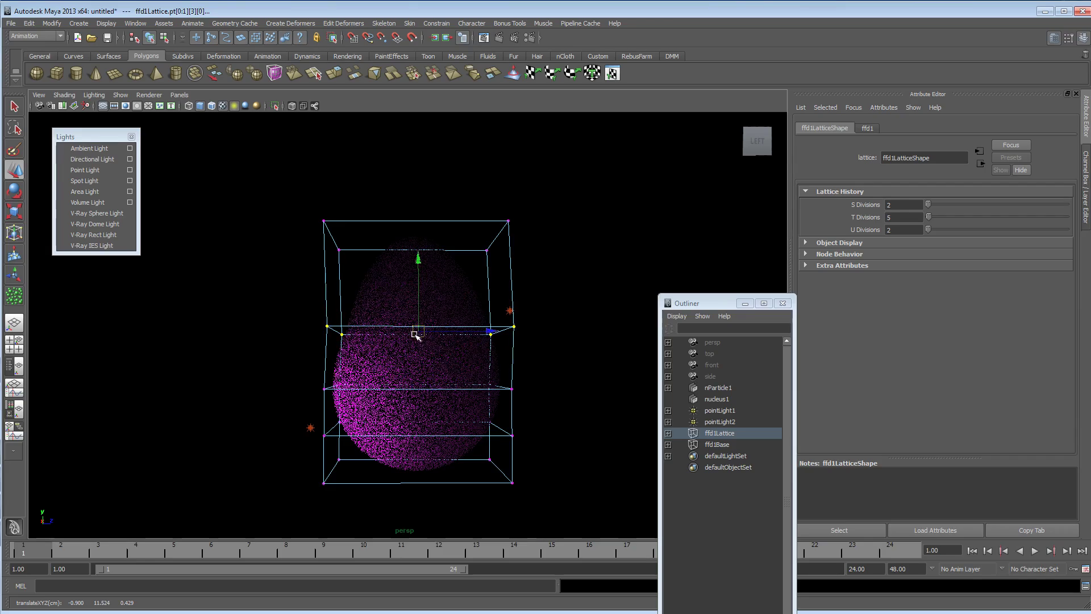
pyautogui.keyDown('alt'); pyautogui.moveTo(418, 328); pyautogui.dragTo(358, 408); pyautogui.keyUp('alt')
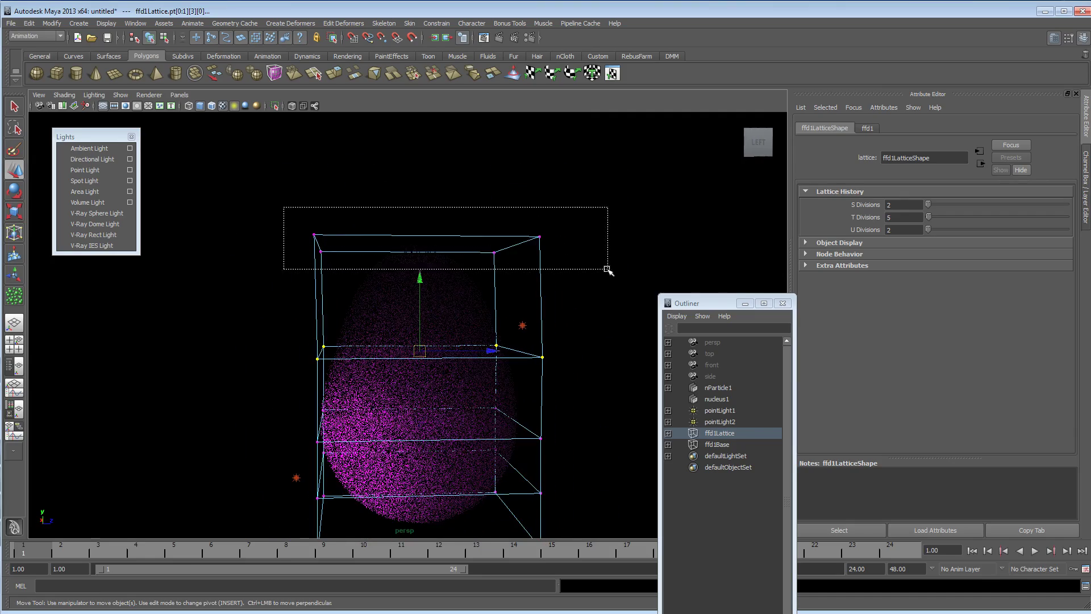
# Scale the lattice's uppermost row of points inward and raise it to taper the particle cloud.
pyautogui.moveTo(607, 269); pyautogui.dragTo(607, 269)
pyautogui.press('r')
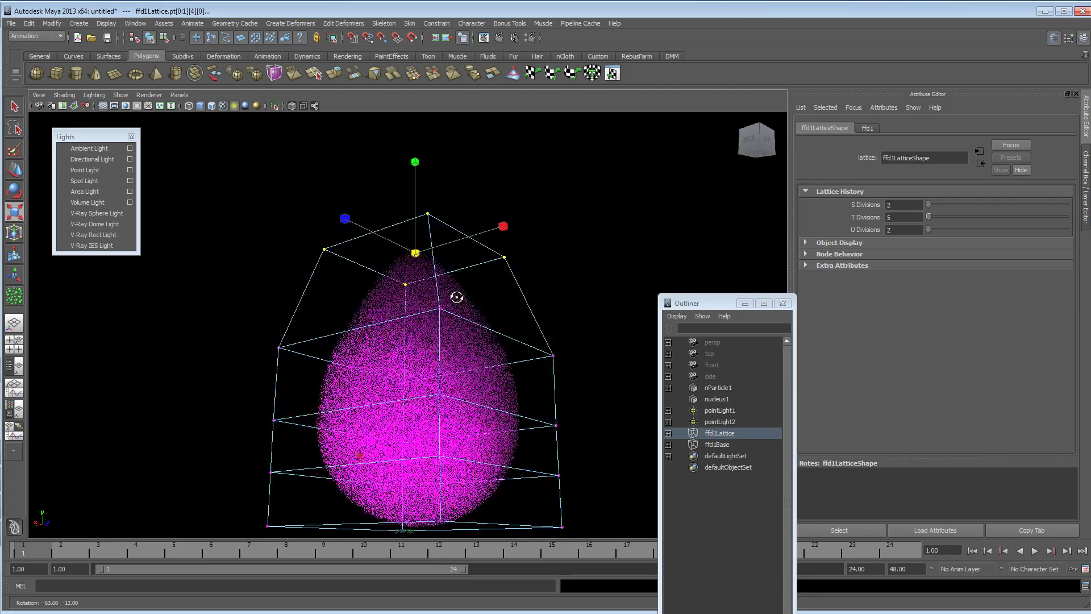
pyautogui.keyDown('alt'); pyautogui.moveTo(456, 297); pyautogui.dragTo(409, 289); pyautogui.keyUp('alt')
pyautogui.keyDown('alt'); pyautogui.moveTo(619, 314); pyautogui.dragTo(521, 331); pyautogui.keyUp('alt')
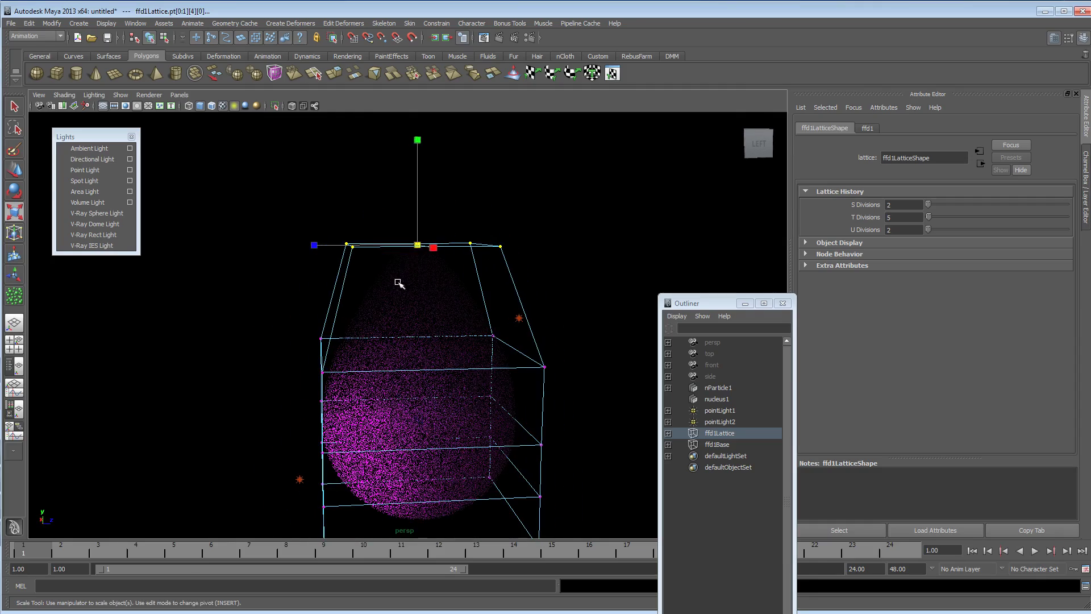
pyautogui.press('w')
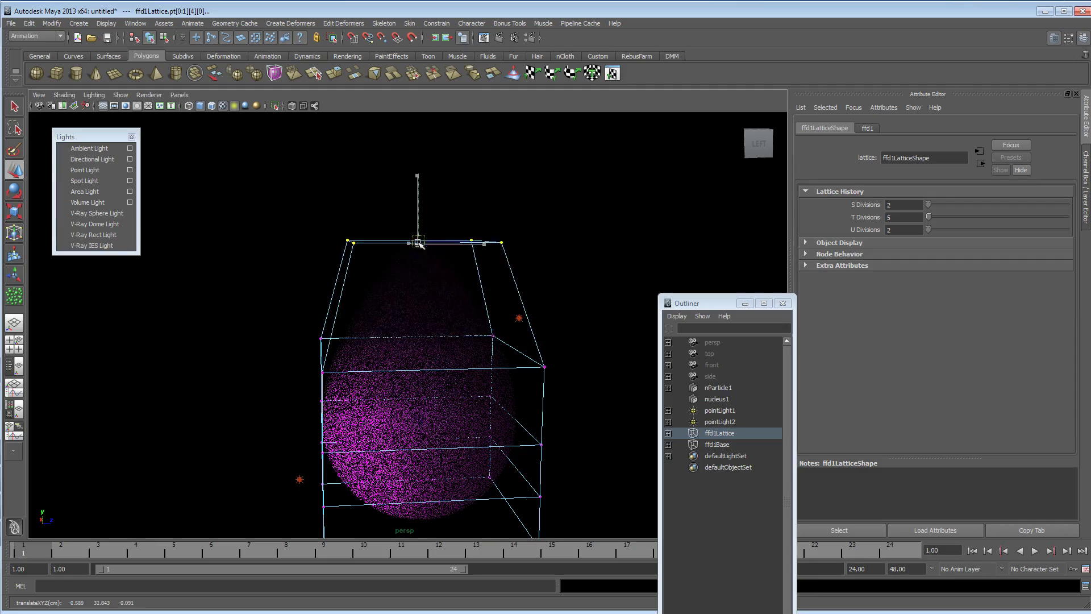
pyautogui.keyDown('alt'); pyautogui.moveTo(412, 359); pyautogui.dragTo(385, 370); pyautogui.keyUp('alt')
pyautogui.keyDown('alt'); pyautogui.moveTo(385, 371); pyautogui.dragTo(461, 369, button='right'); pyautogui.keyUp('alt')
pyautogui.keyDown('alt'); pyautogui.moveTo(462, 369); pyautogui.dragTo(383, 293); pyautogui.keyUp('alt')
pyautogui.keyDown('alt'); pyautogui.moveTo(382, 292); pyautogui.dragTo(455, 296, button='right'); pyautogui.keyUp('alt')
pyautogui.keyDown('alt'); pyautogui.moveTo(454, 296); pyautogui.dragTo(453, 317); pyautogui.keyUp('alt')
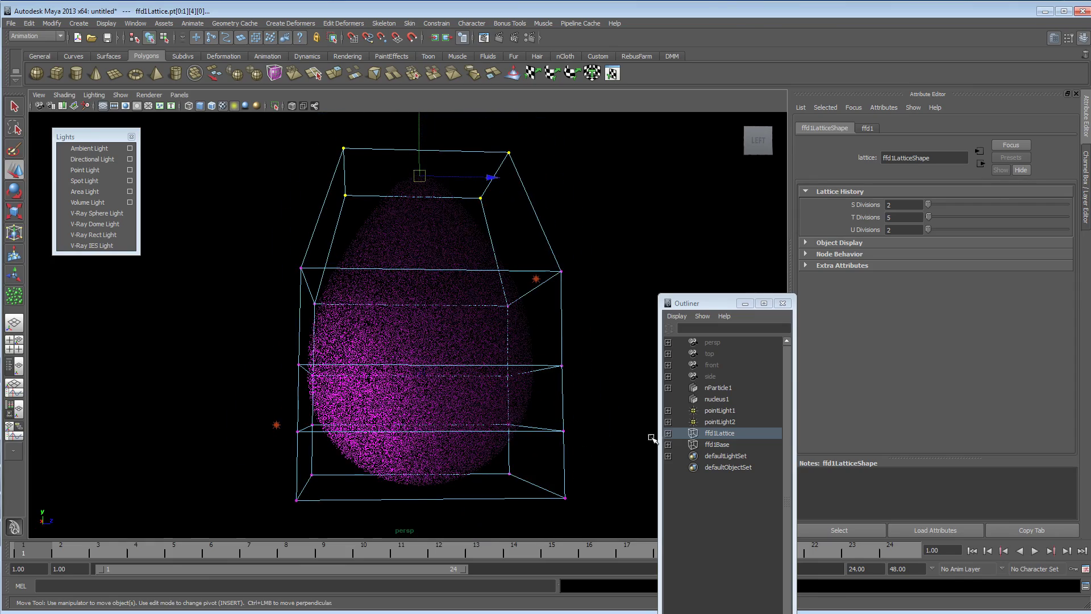
# Delete ffd1Lattice and ffd1Base to restore the undeformed particle sphere.
pyautogui.keyDown('shift'); pyautogui.click(718, 447); pyautogui.keyUp('shift')
pyautogui.press('Delete')
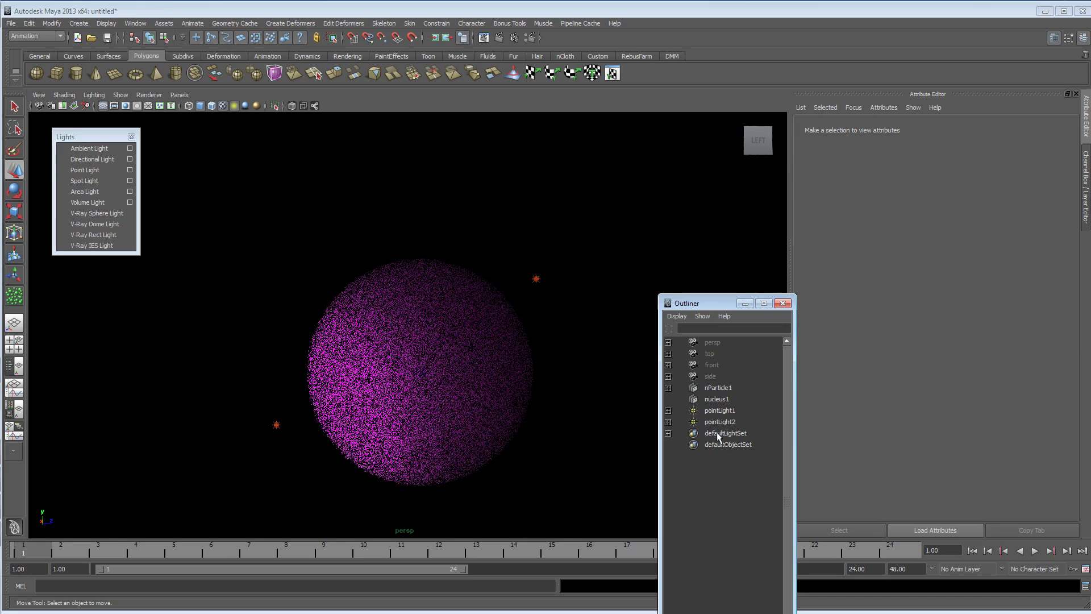
# Select the nParticle, switch to the nDynamics menu set, and add a Turbulence field to it.
pyautogui.click(497, 413)
pyautogui.keyDown('alt'); pyautogui.moveTo(498, 414); pyautogui.dragTo(480, 393, button='right'); pyautogui.keyUp('alt')
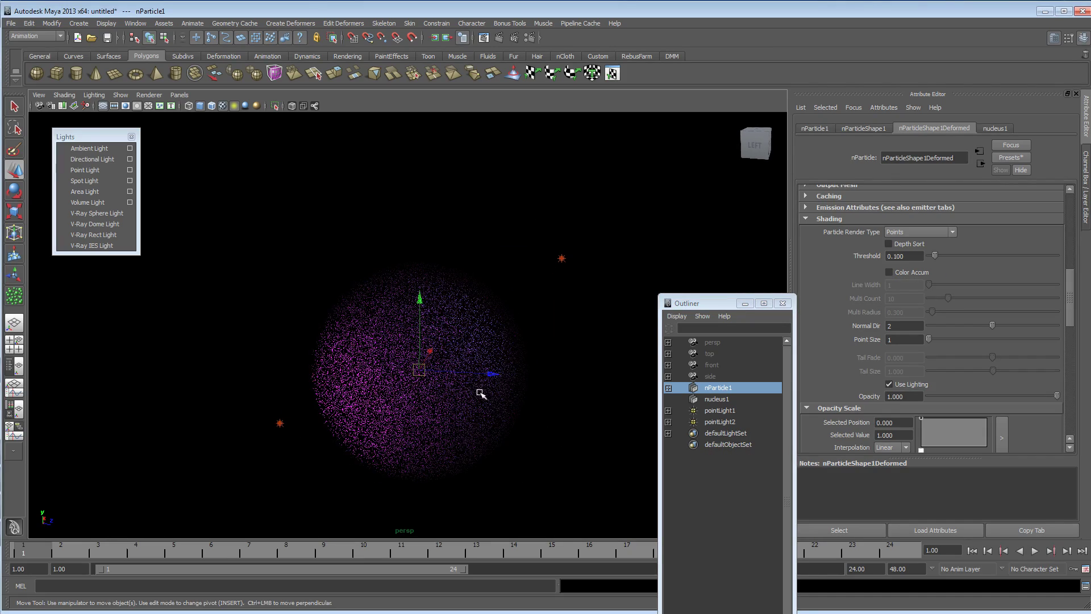
pyautogui.click(34, 37)
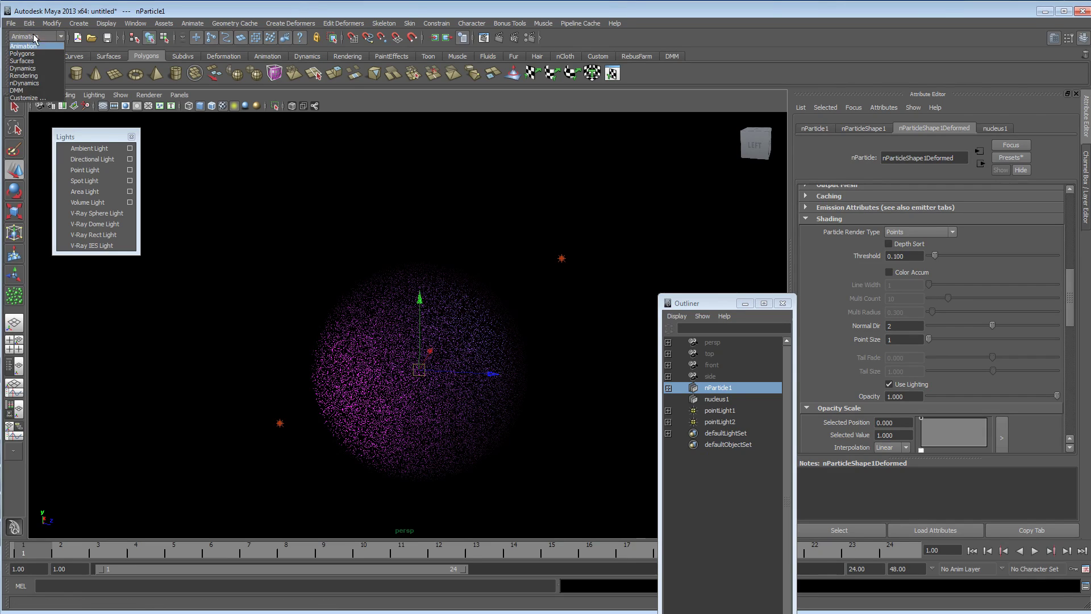
pyautogui.click(23, 83)
pyautogui.click(371, 23)
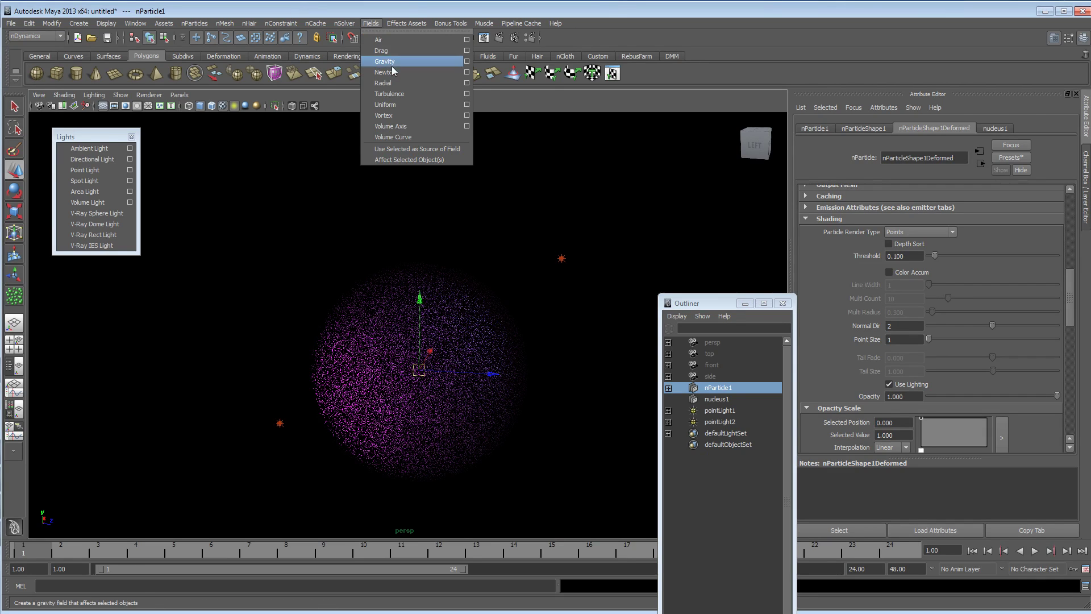
pyautogui.click(412, 94)
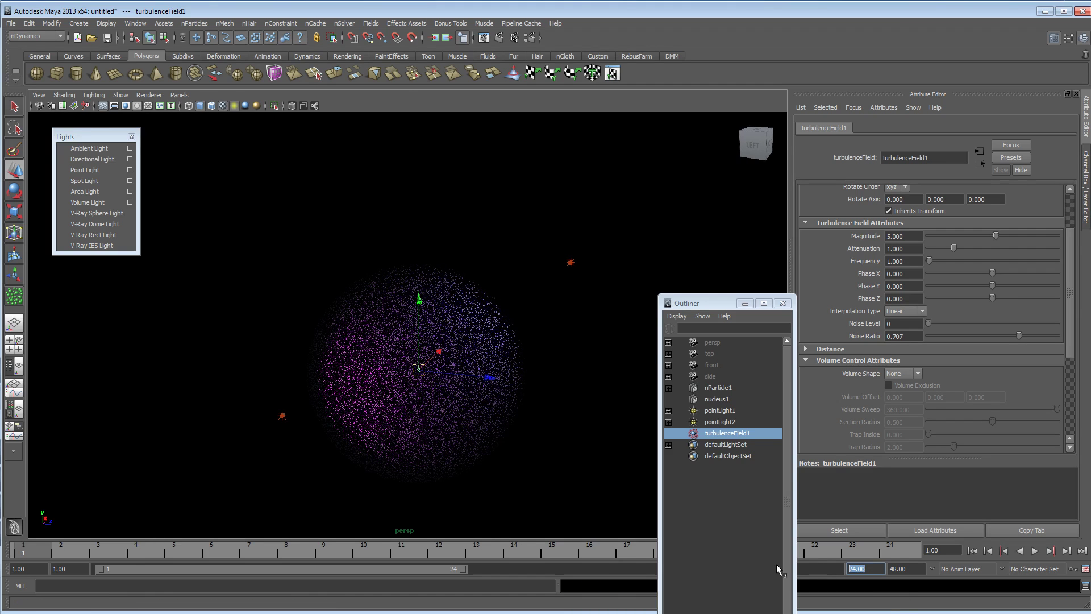
# Set the playback range's end frame to 500.
pyautogui.write('500')
pyautogui.press('Return')
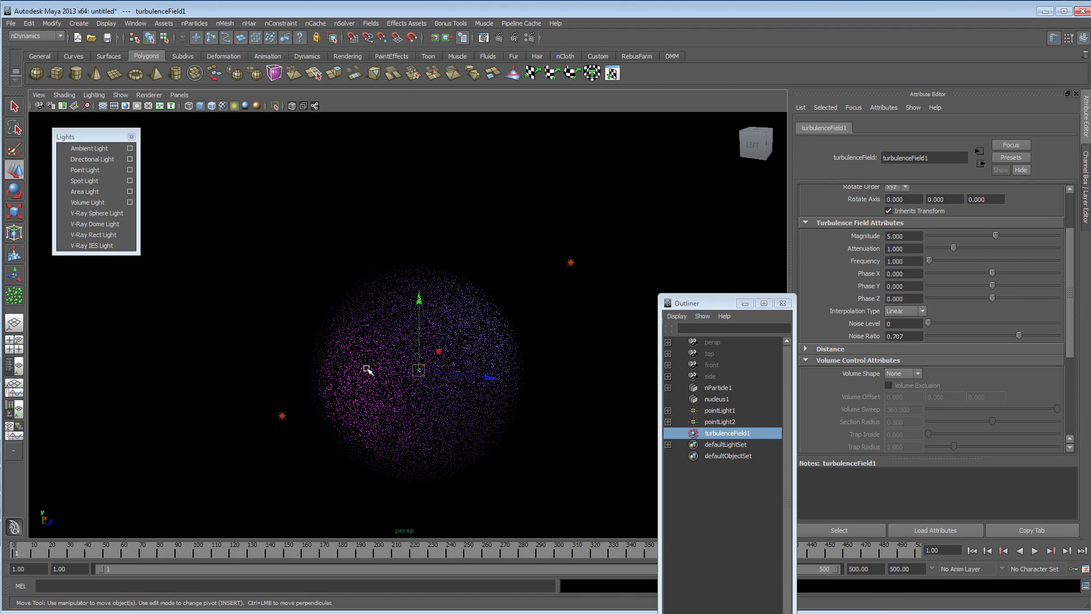
# Set the turbulence field's magnitude to 100 and play the particle simulation.
pyautogui.keyDown('alt'); pyautogui.moveTo(369, 369); pyautogui.dragTo(311, 356); pyautogui.keyUp('alt')
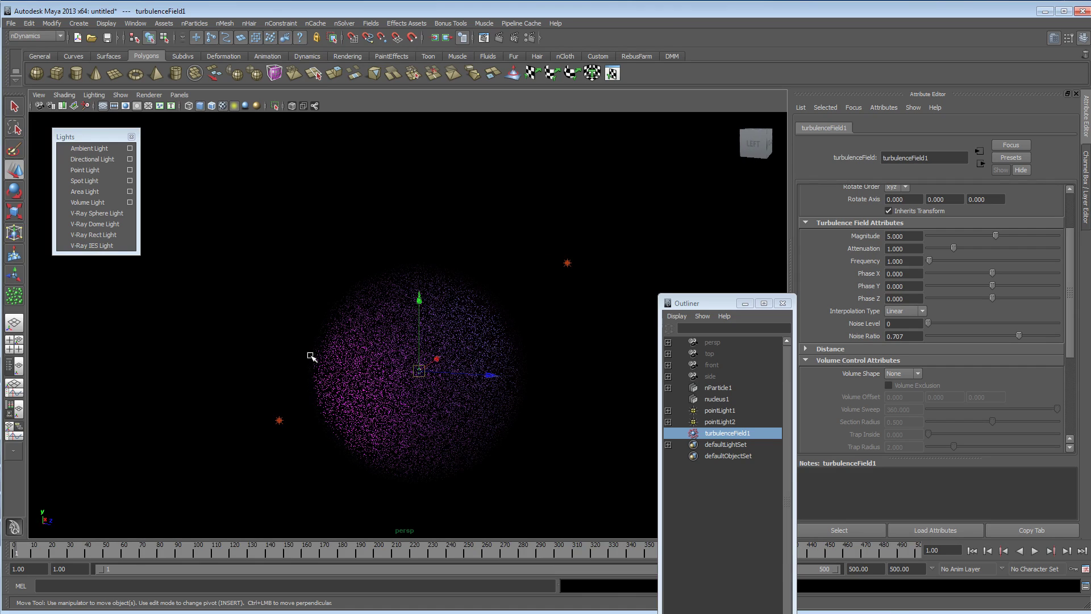
pyautogui.keyDown('alt'); pyautogui.moveTo(311, 356); pyautogui.dragTo(315, 356); pyautogui.keyUp('alt')
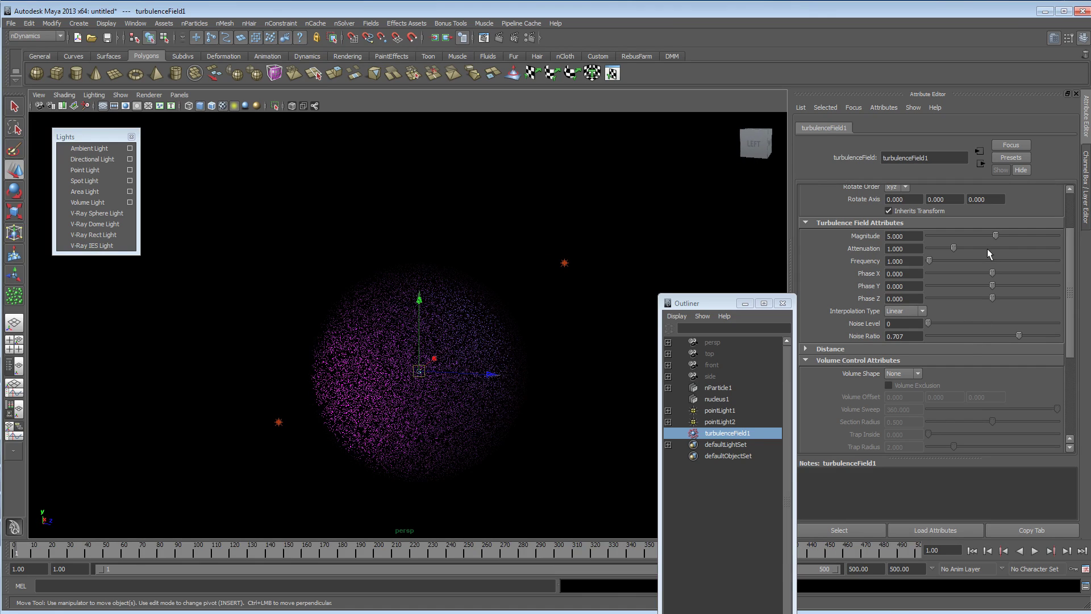
pyautogui.moveTo(996, 237); pyautogui.dragTo(1079, 260)
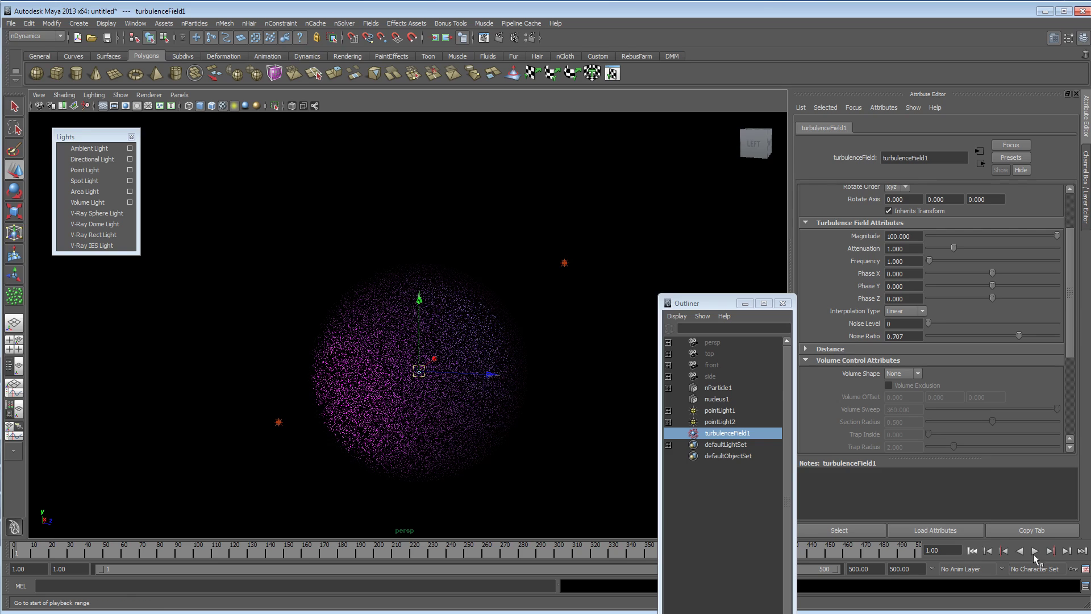
pyautogui.click(1035, 551)
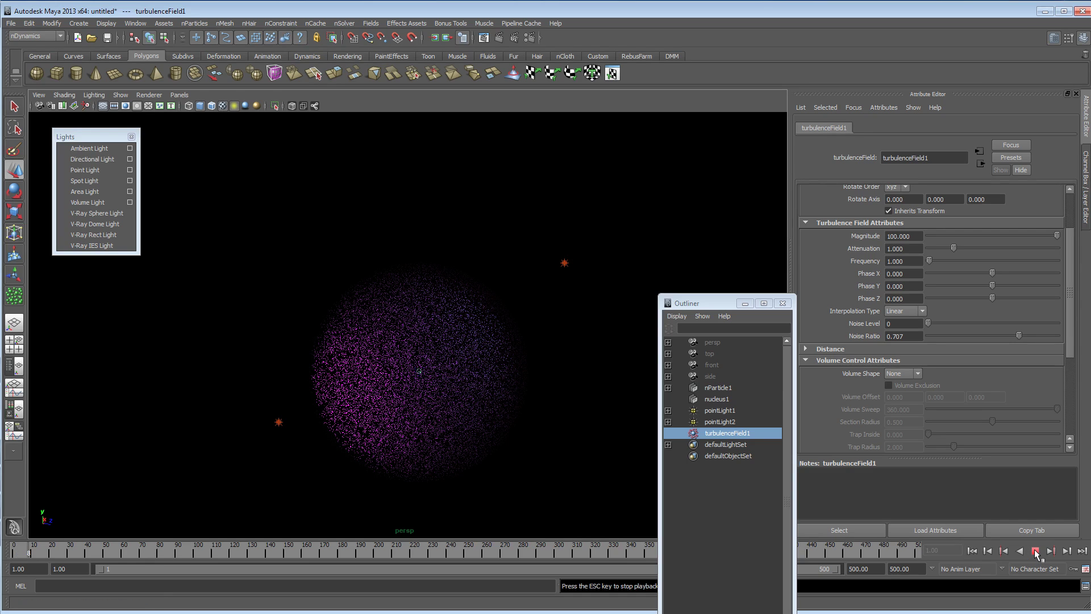
# Stop and rewind the simulation, then check the Time Slider playback preferences without changing them.
pyautogui.click(1035, 551)
pyautogui.click(972, 550)
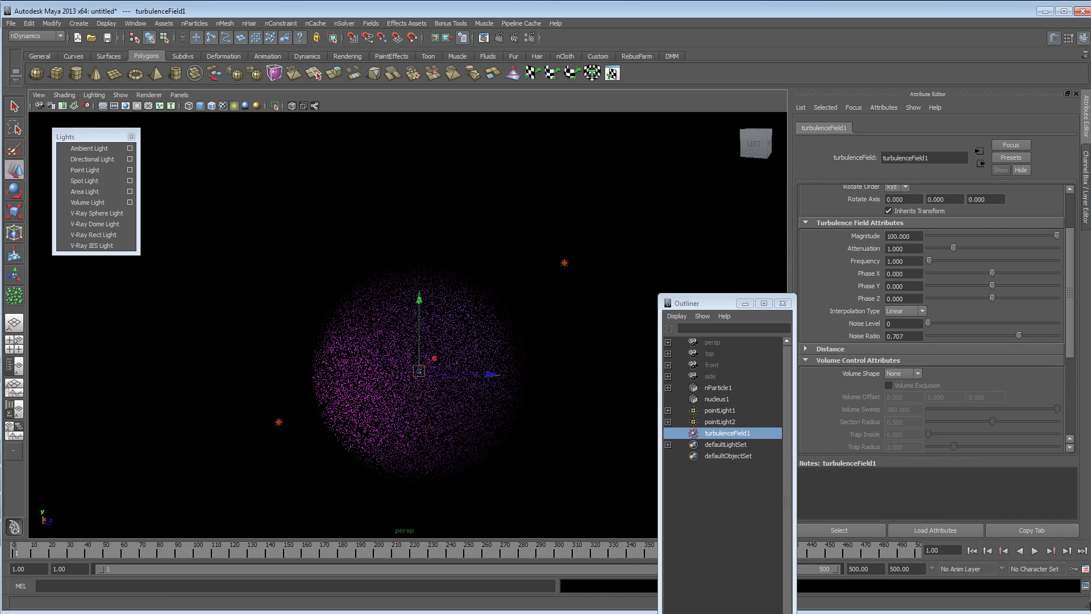
pyautogui.click(1085, 568)
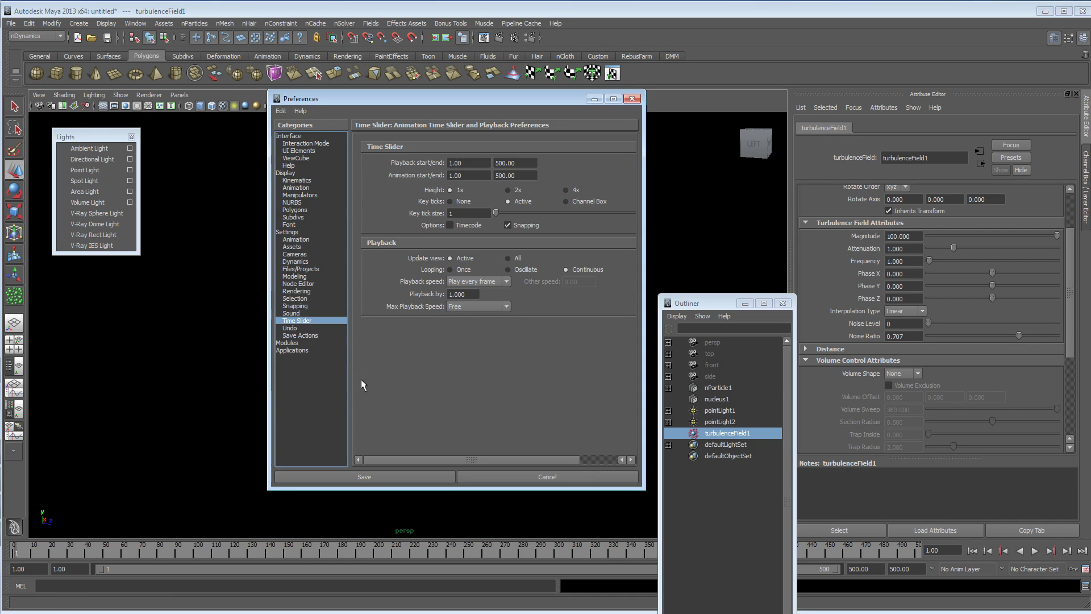
pyautogui.click(499, 476)
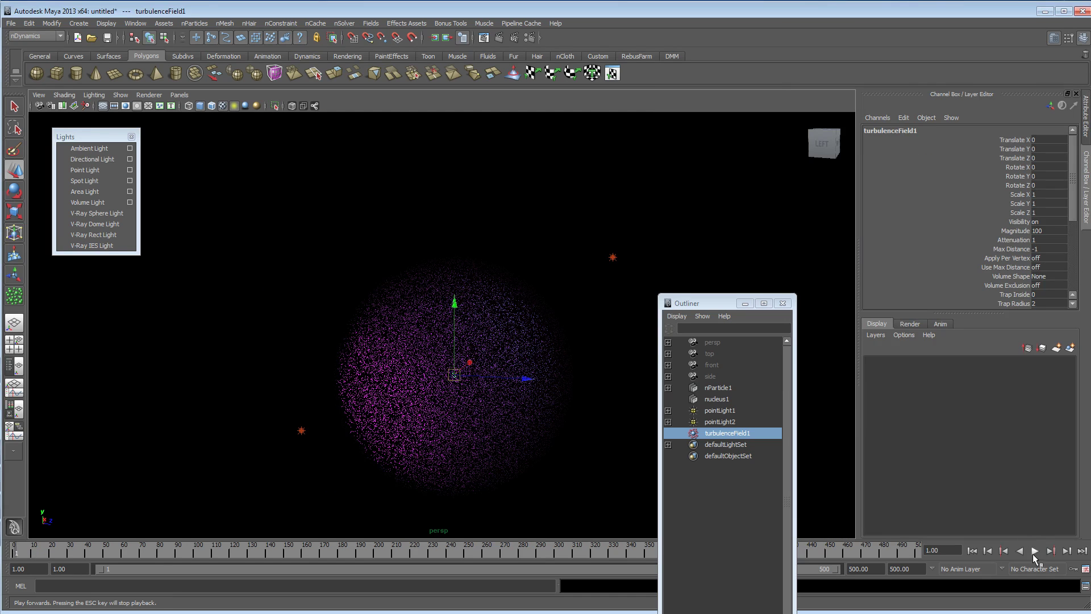
# Replay the particle simulation from the first frame, stop it and rewind to the start.
pyautogui.click(1035, 552)
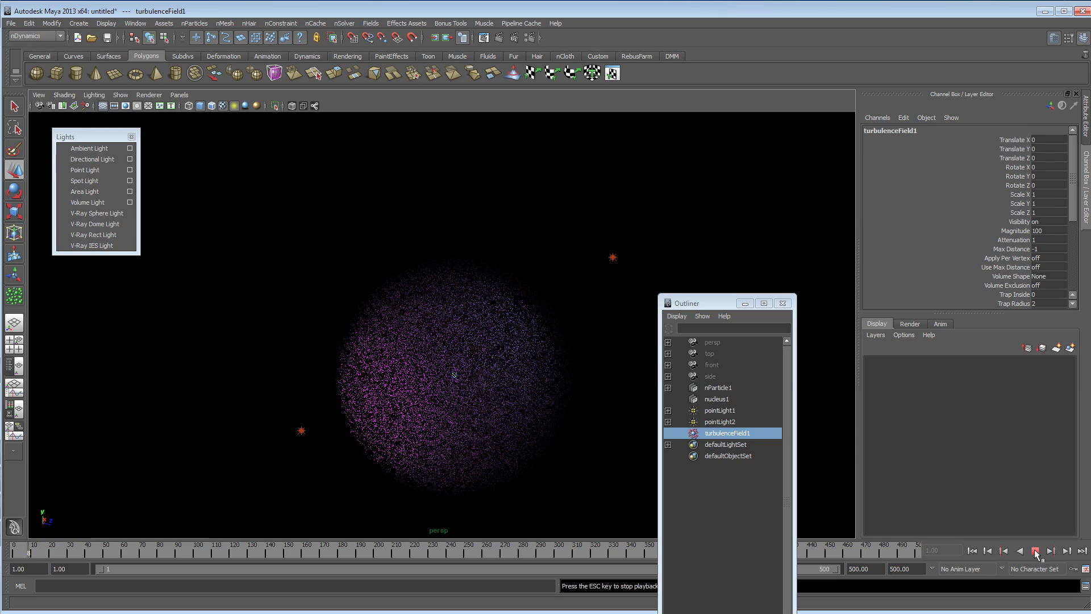
pyautogui.click(1035, 551)
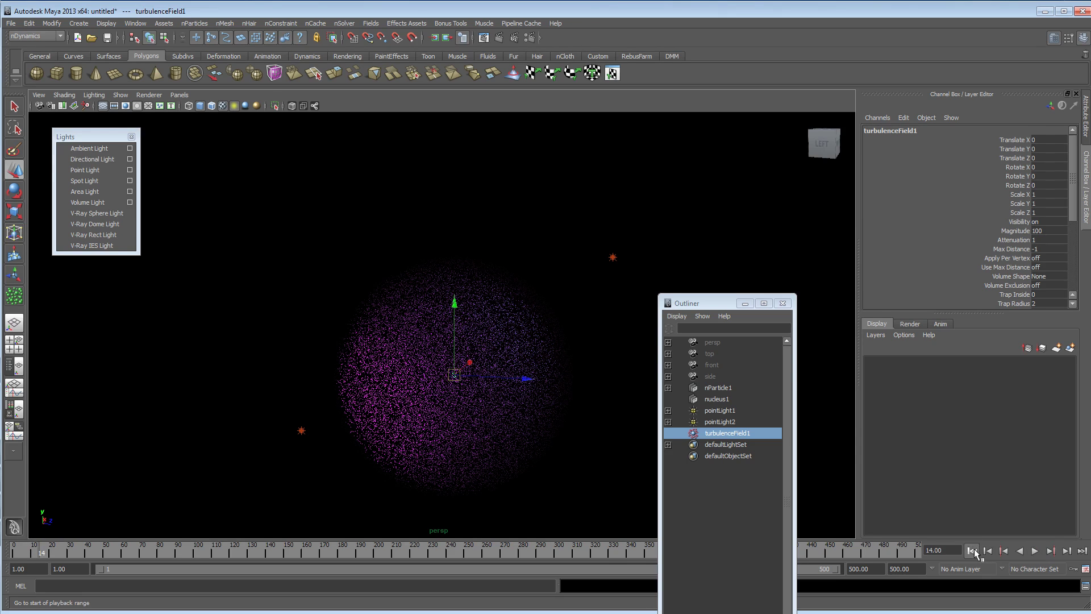
pyautogui.click(972, 551)
pyautogui.click(715, 422)
pyautogui.click(718, 432)
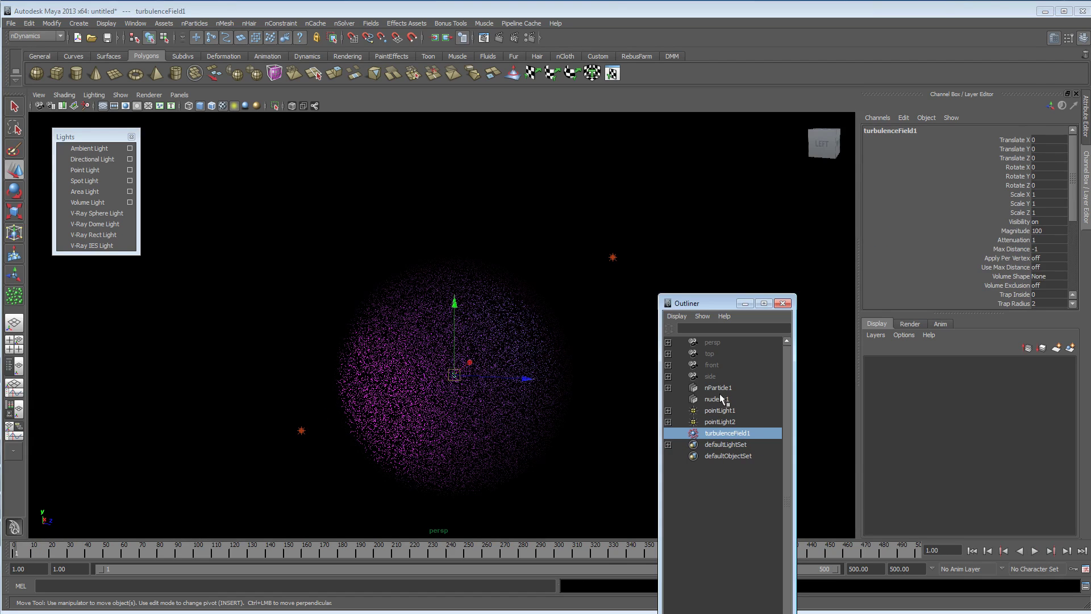
# Check nParticle1's connection to the turbulence field in the Dynamic Relationships Editor, then close the editor.
pyautogui.click(136, 23)
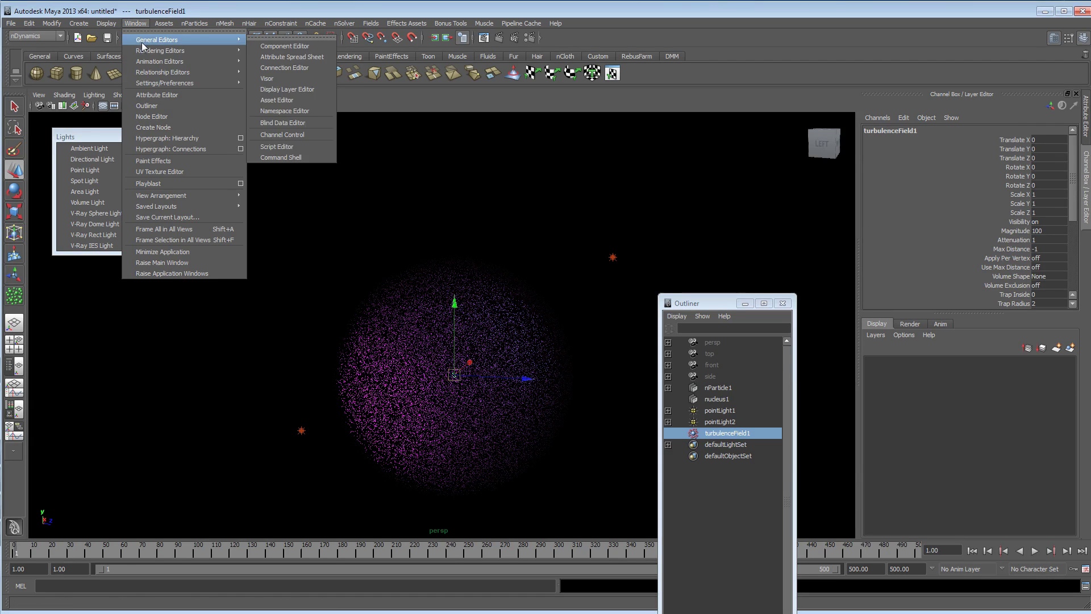
pyautogui.moveTo(153, 61)
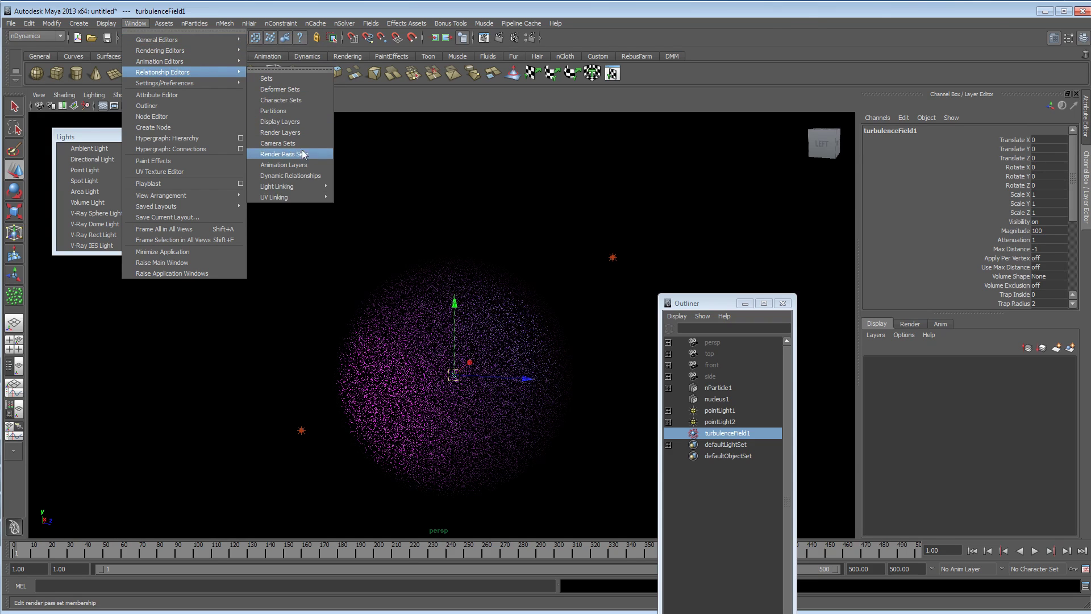
pyautogui.click(293, 176)
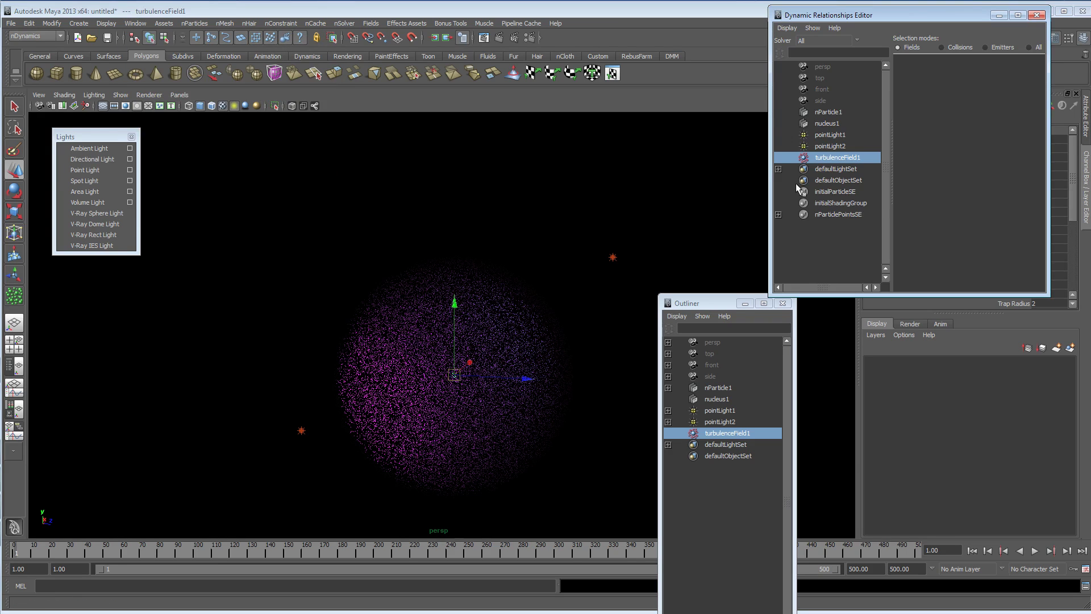
pyautogui.click(840, 113)
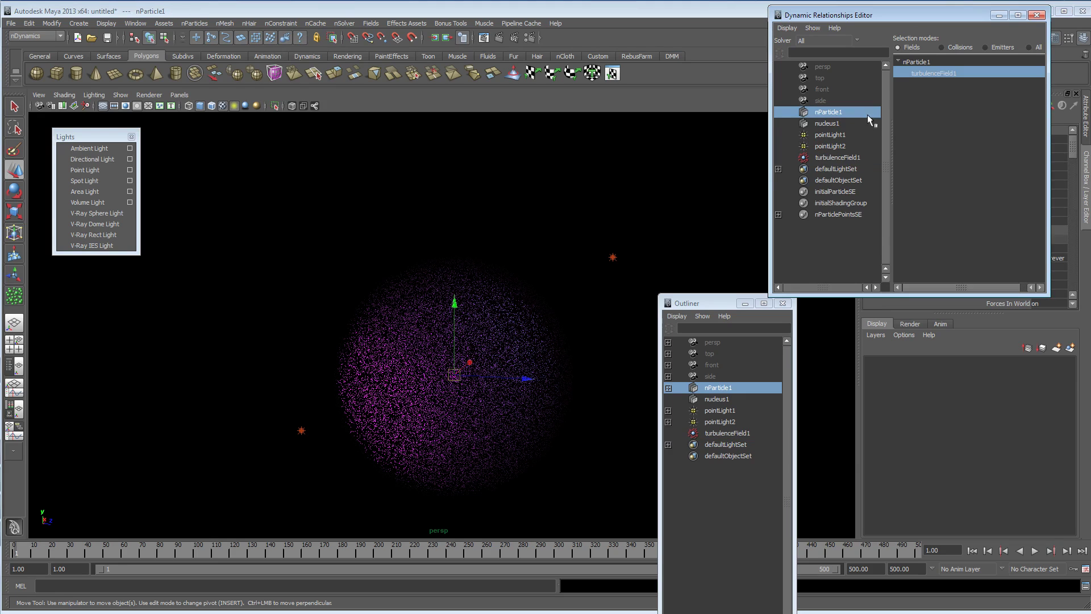
pyautogui.click(1037, 15)
# Select turbulenceField1 and set its magnitude to 1000.
pyautogui.click(728, 433)
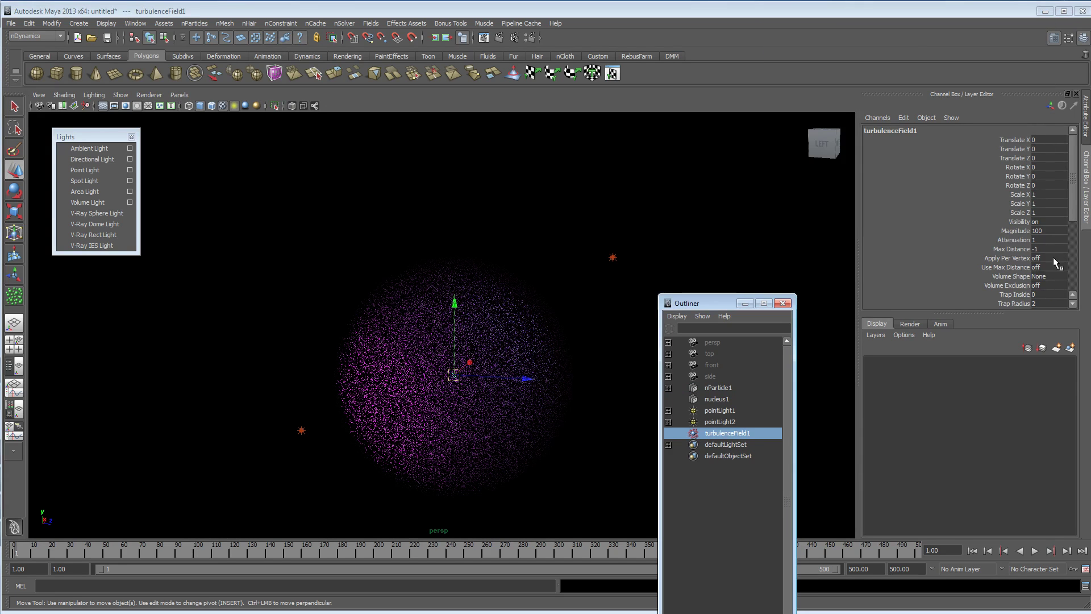
pyautogui.click(1086, 116)
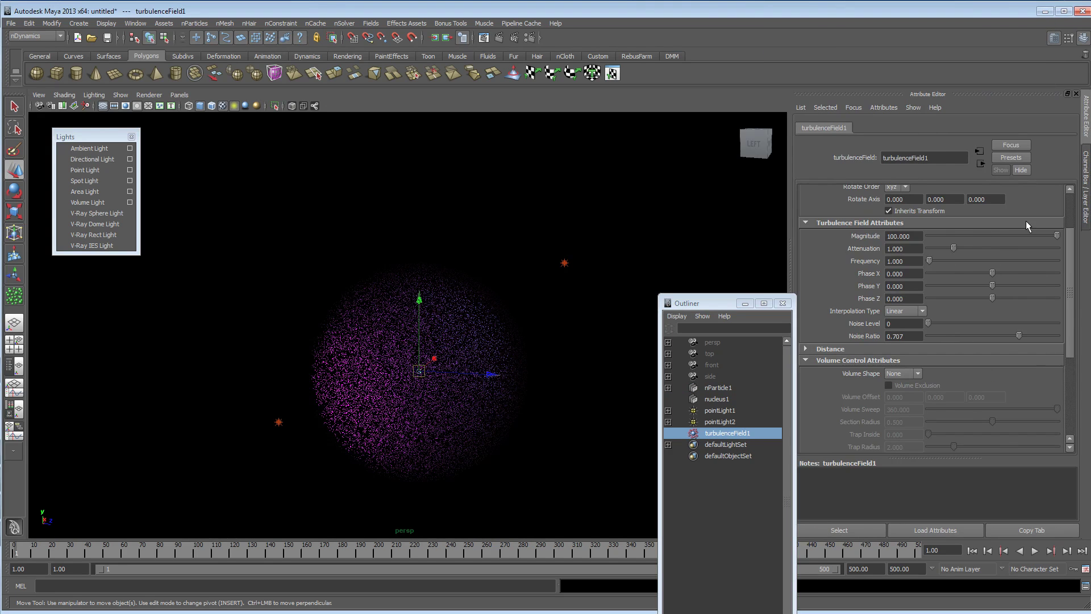
pyautogui.doubleClick(904, 236)
pyautogui.write('1000')
pyautogui.press('Return')
# Switch the viewport to the shaded display without scene lighting and play the simulation for a few frames.
pyautogui.moveTo(383, 396)
pyautogui.keyDown('alt'); pyautogui.mouseDown()
pyautogui.moveTo(316, 404)
pyautogui.moveTo(349, 401)
pyautogui.mouseUp(); pyautogui.keyUp('alt')
pyautogui.press('5')
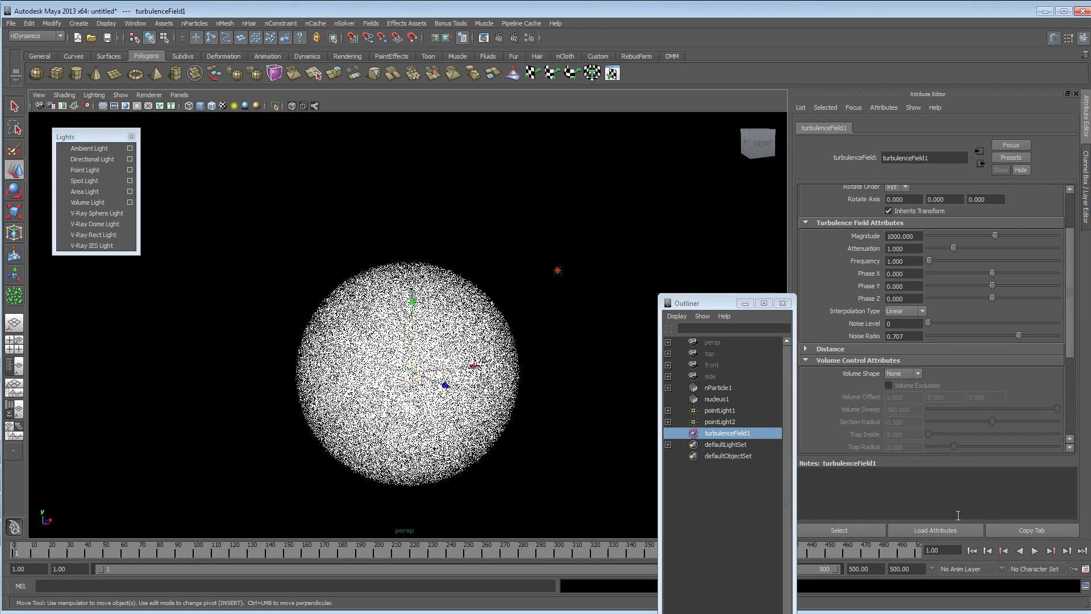
pyautogui.click(1035, 551)
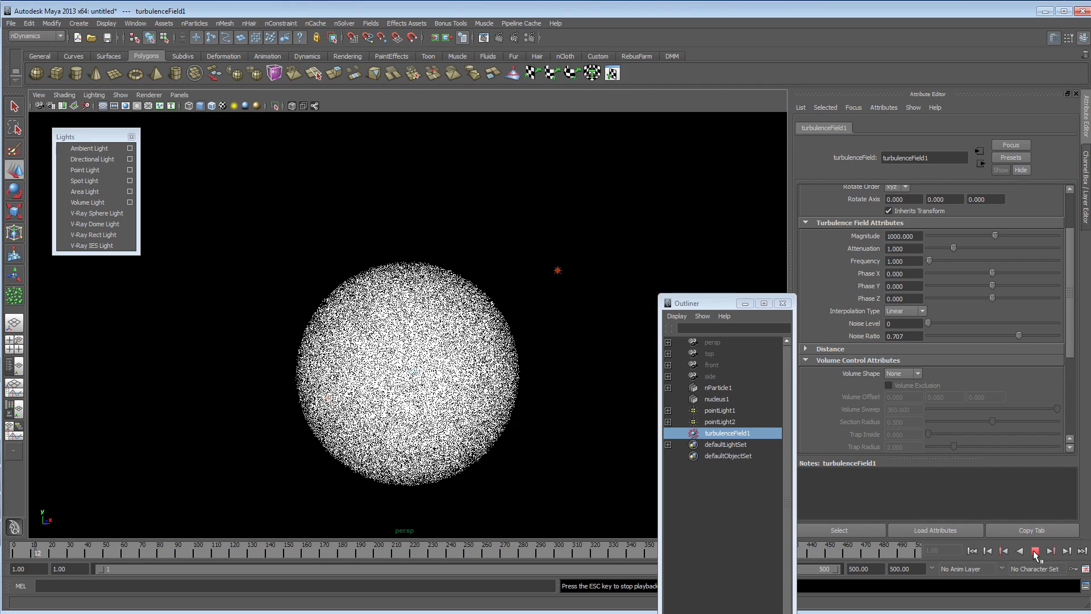
pyautogui.click(1034, 551)
# Set the turbulence field's attenuation to 0, replay the simulation from the start and rewind it.
pyautogui.moveTo(937, 246); pyautogui.dragTo(926, 248)
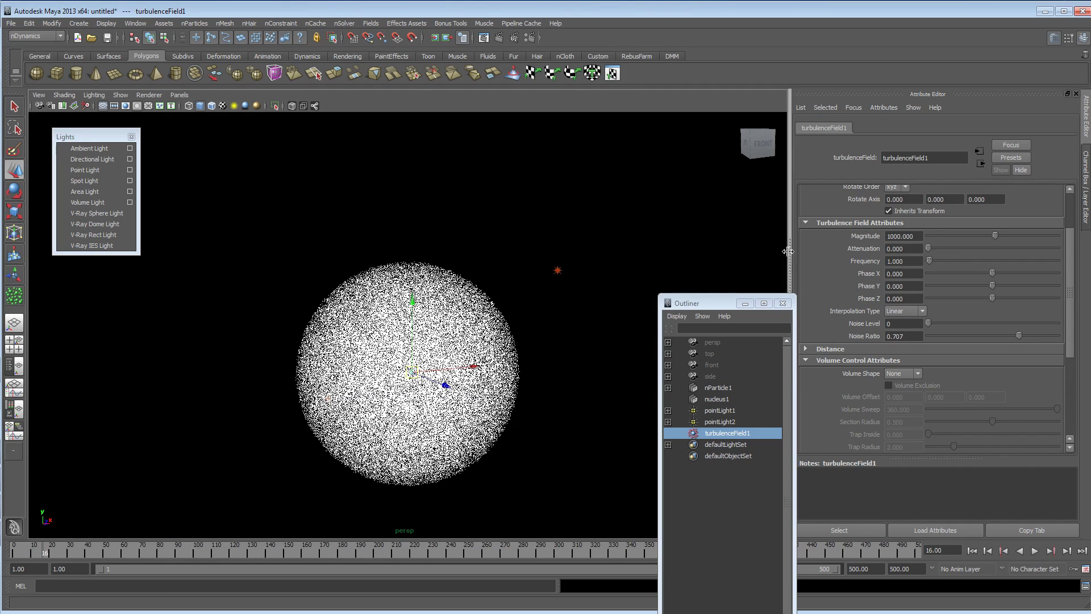
pyautogui.click(972, 551)
pyautogui.click(1035, 552)
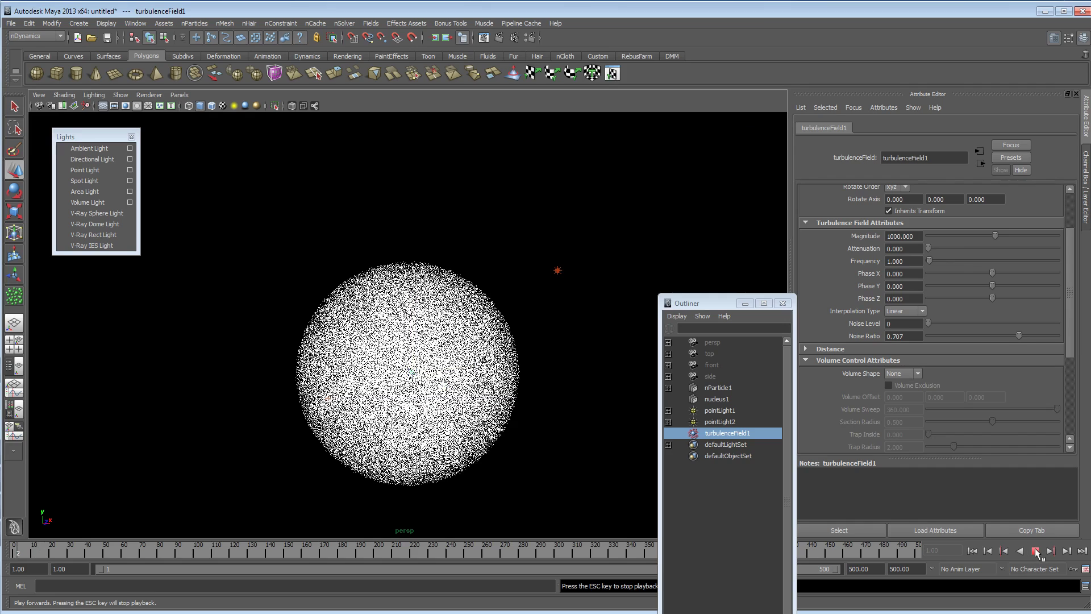
pyautogui.click(1035, 551)
pyautogui.click(973, 551)
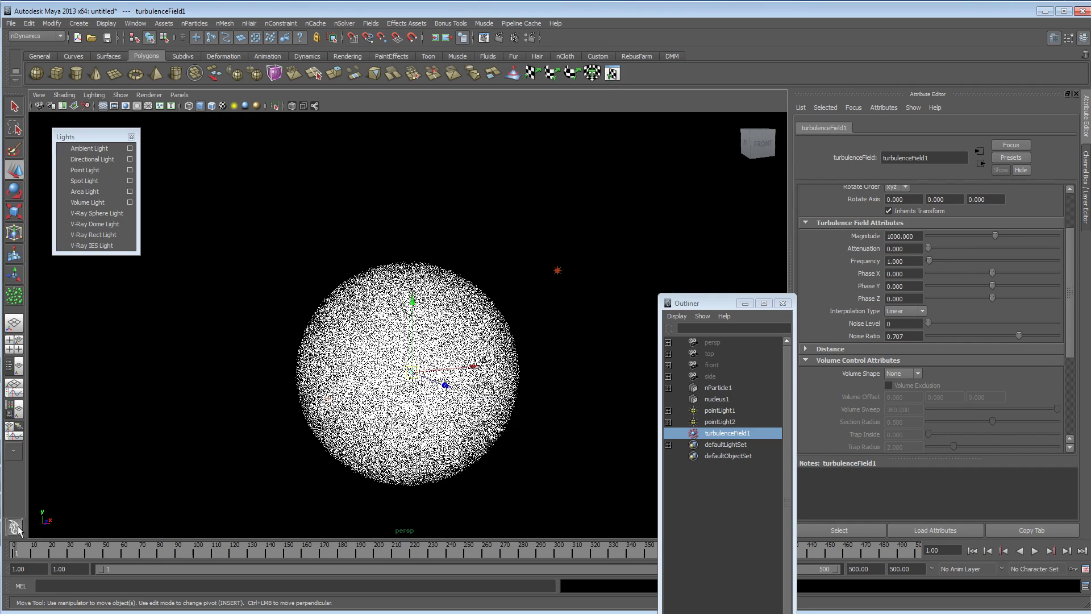
# Set the start frame of the animation and playback range to 0 and play the simulation.
pyautogui.moveTo(30, 568); pyautogui.dragTo(1, 573)
pyautogui.write('0')
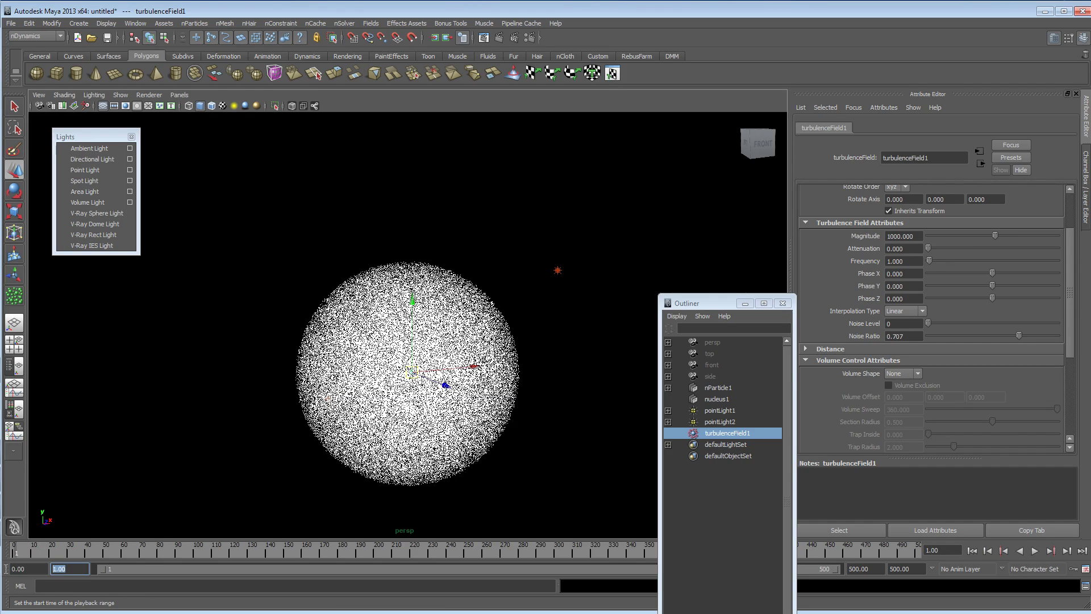
pyautogui.press('Return')
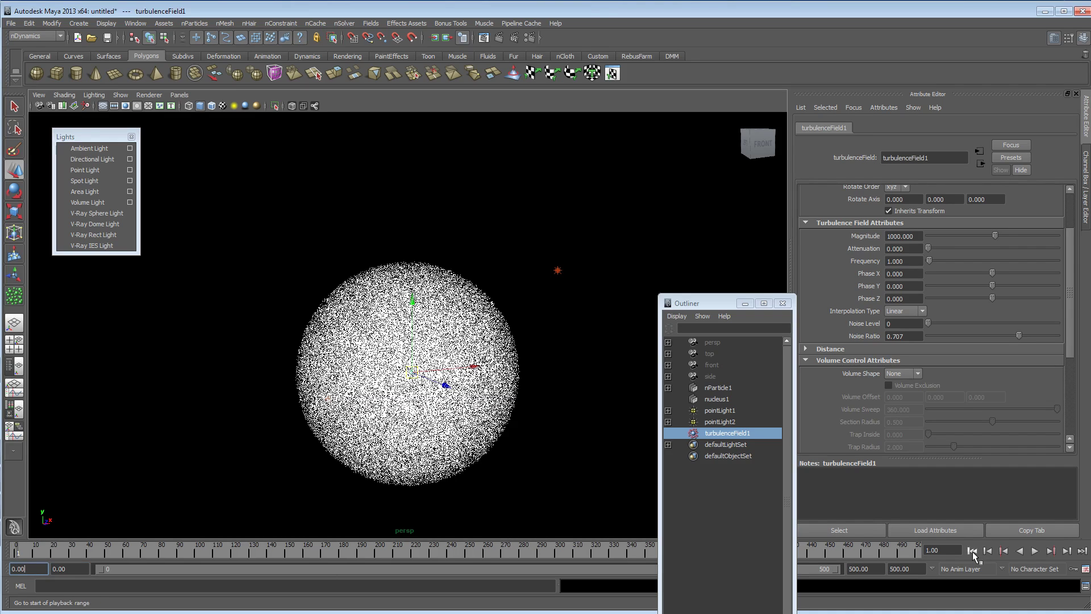
pyautogui.click(1034, 551)
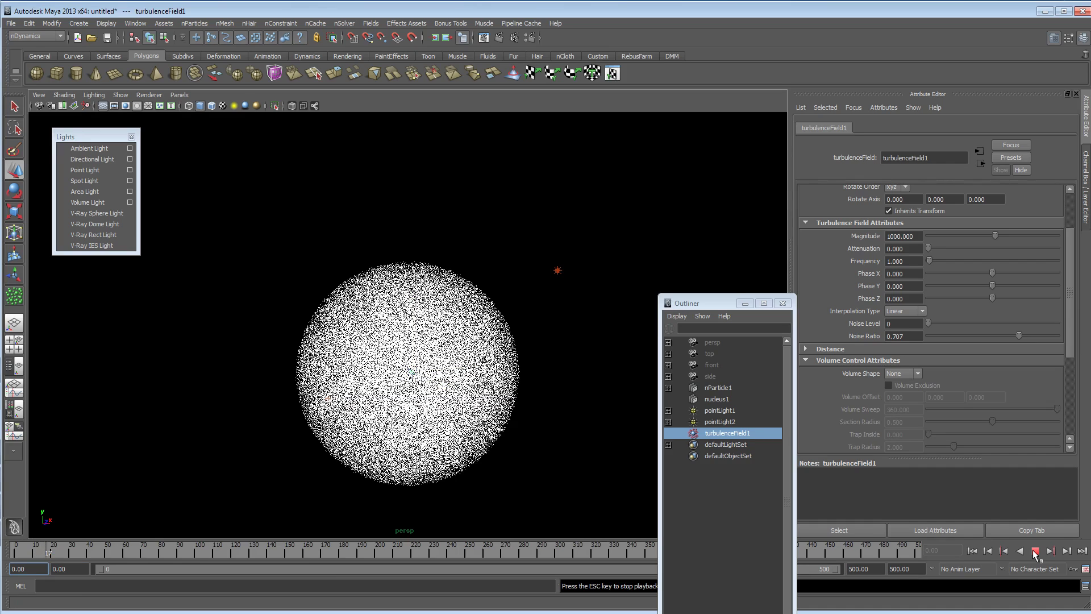
pyautogui.click(1034, 552)
# Set the turbulence field's magnitude to 100000, replay the simulation from the start and rewind it.
pyautogui.click(898, 236)
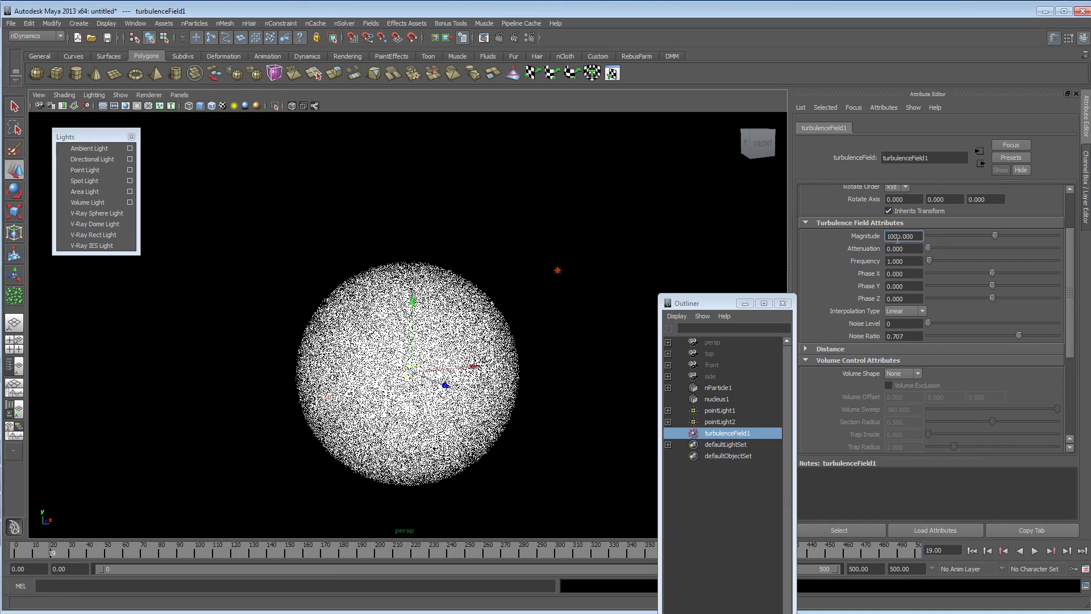
pyautogui.write('00')
pyautogui.click(972, 551)
pyautogui.click(1034, 551)
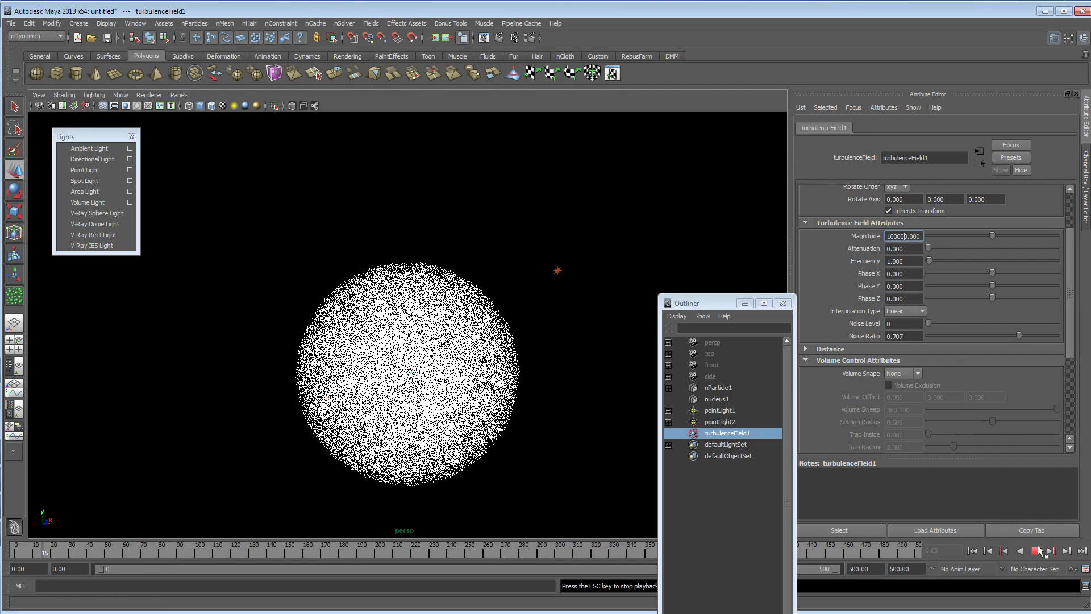
pyautogui.click(1038, 552)
pyautogui.click(973, 551)
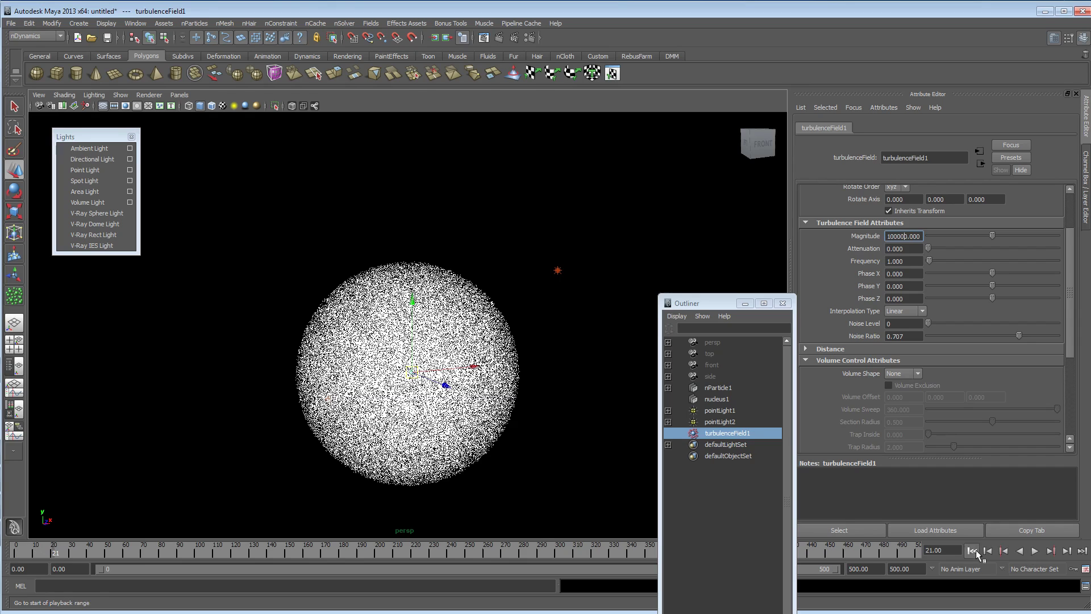
# Select nParticle1 and compare the Enable setting of nParticleShape1Deformed with that of nParticleShape1.
pyautogui.click(717, 388)
pyautogui.moveTo(705, 303); pyautogui.dragTo(638, 302)
pyautogui.scroll(2, 852, 350)
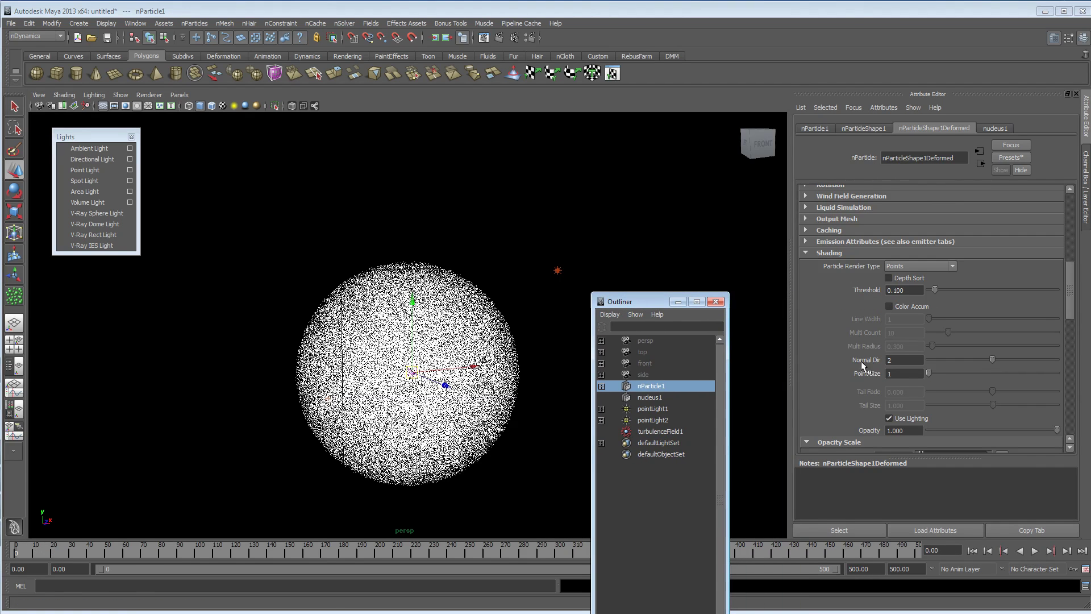
pyautogui.click(890, 306)
pyautogui.scroll(8, 918, 354)
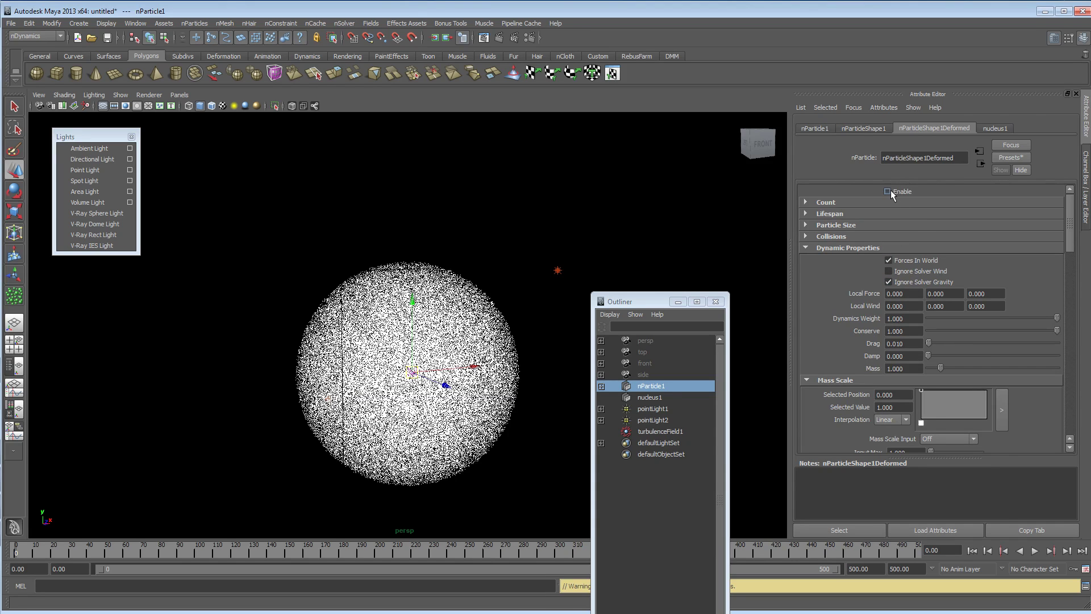
pyautogui.click(871, 128)
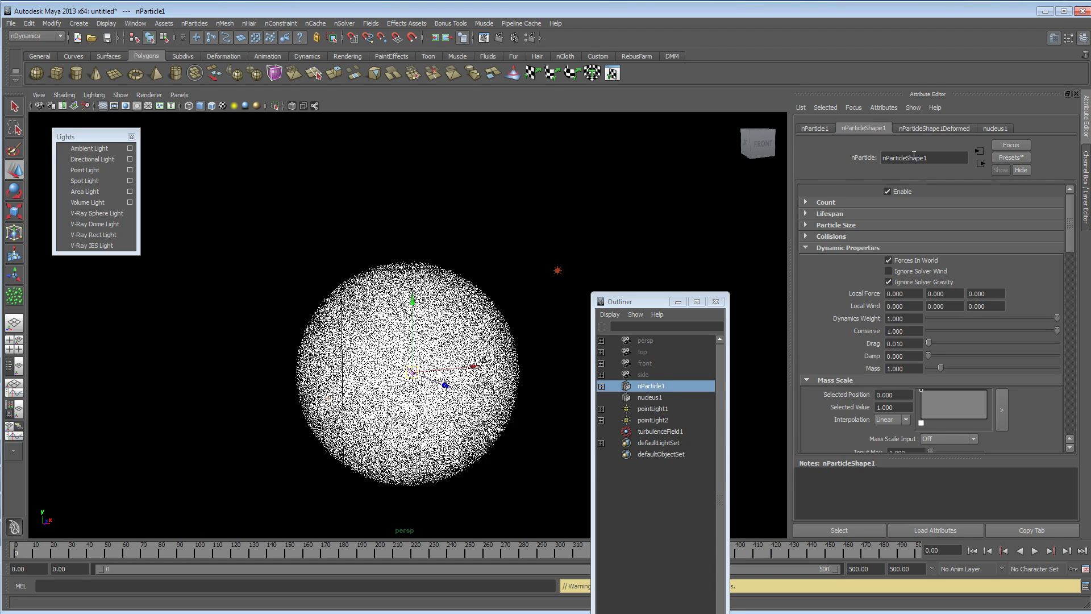
pyautogui.click(929, 128)
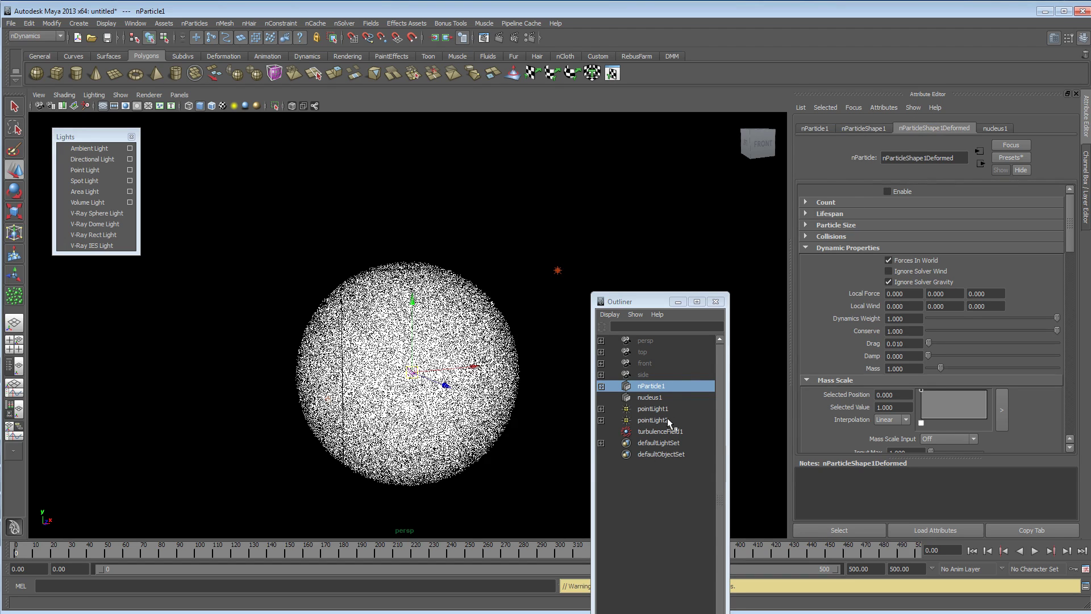
# Delete nParticle1's history and check the Enable setting of nParticleShape1.
pyautogui.click(664, 385)
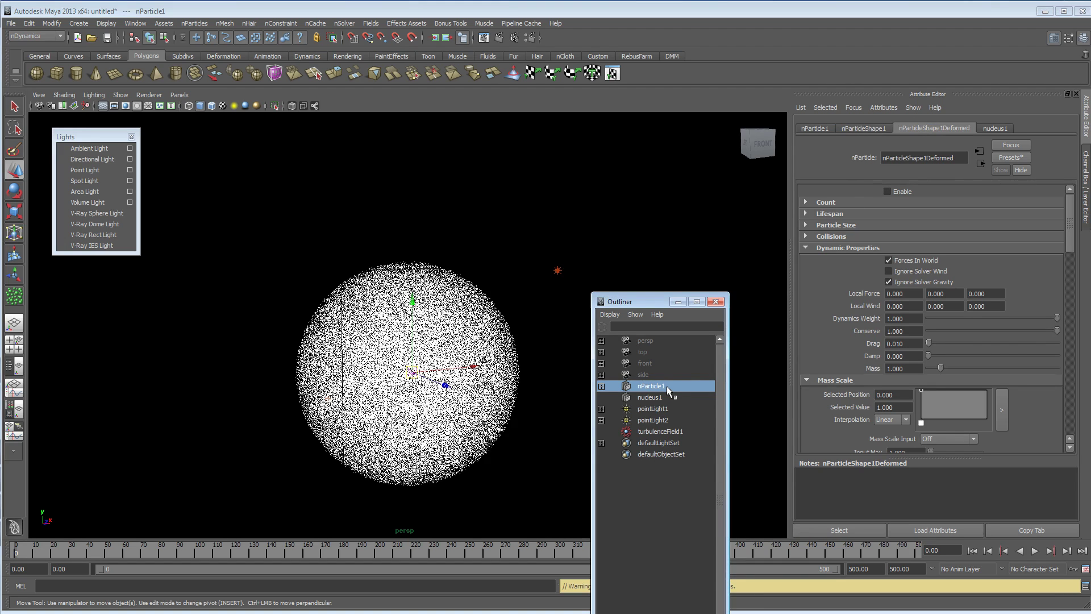
pyautogui.click(26, 25)
pyautogui.moveTo(88, 139)
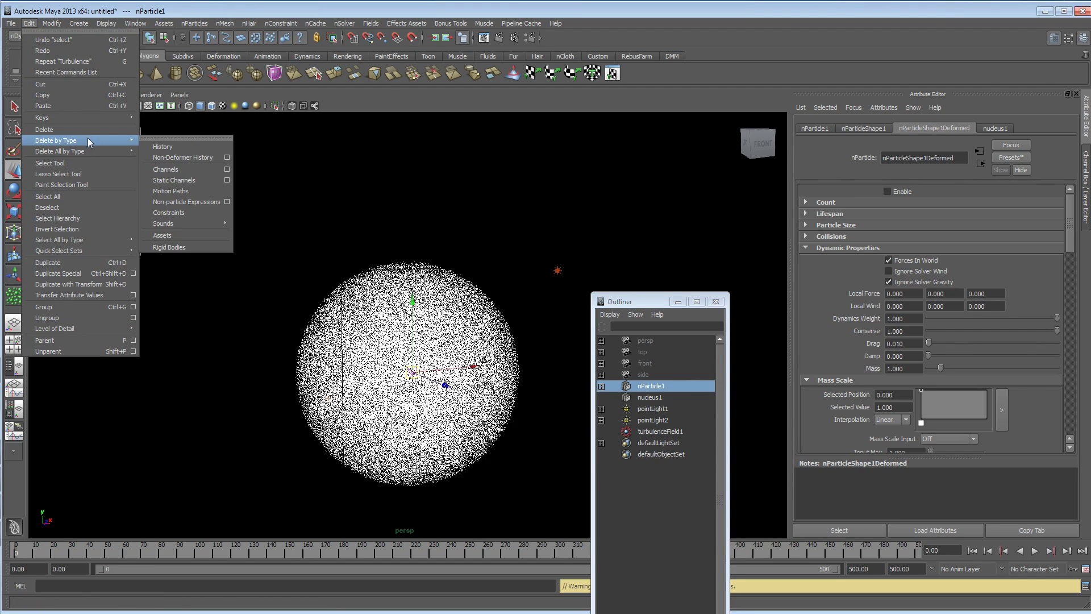
pyautogui.click(163, 147)
pyautogui.click(872, 128)
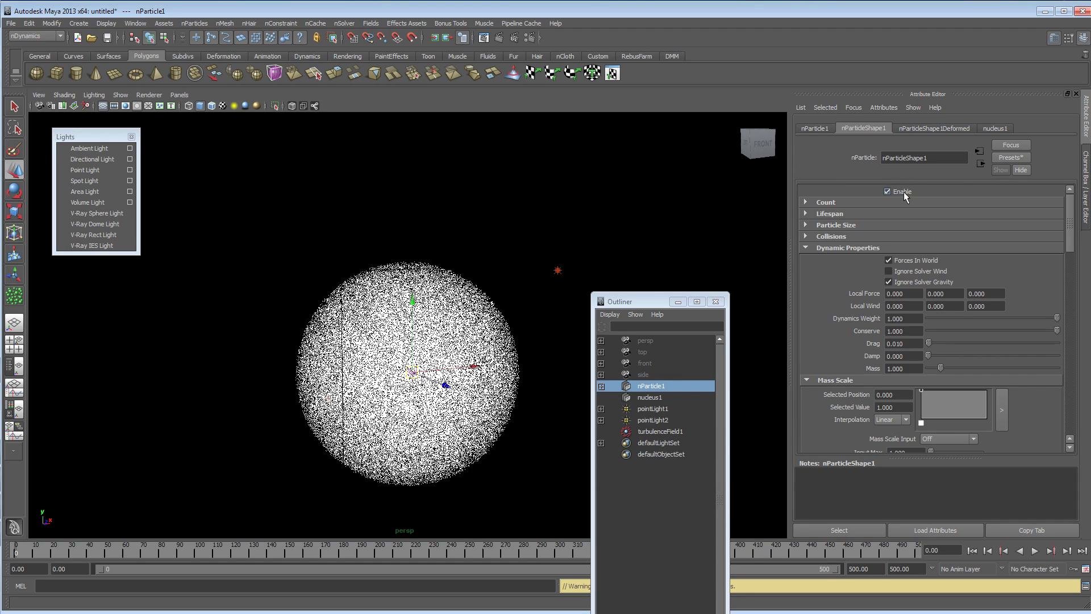
pyautogui.keyDown('alt'); pyautogui.moveTo(503, 365); pyautogui.dragTo(493, 366); pyautogui.keyUp('alt')
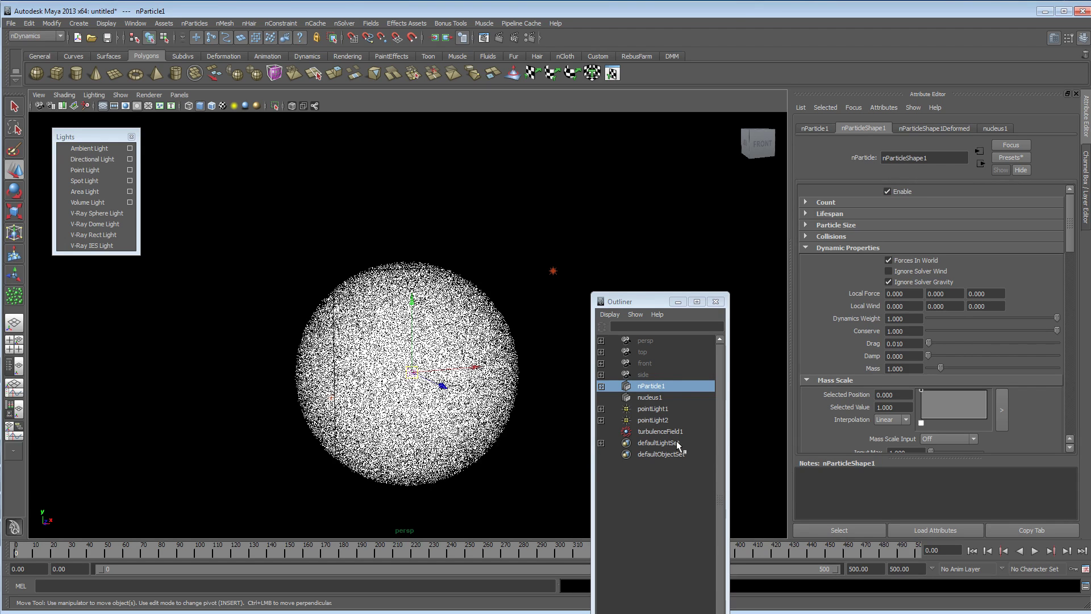
# Delete turbulenceField1 and add a new Turbulence field to nParticle1.
pyautogui.click(659, 431)
pyautogui.press('Delete')
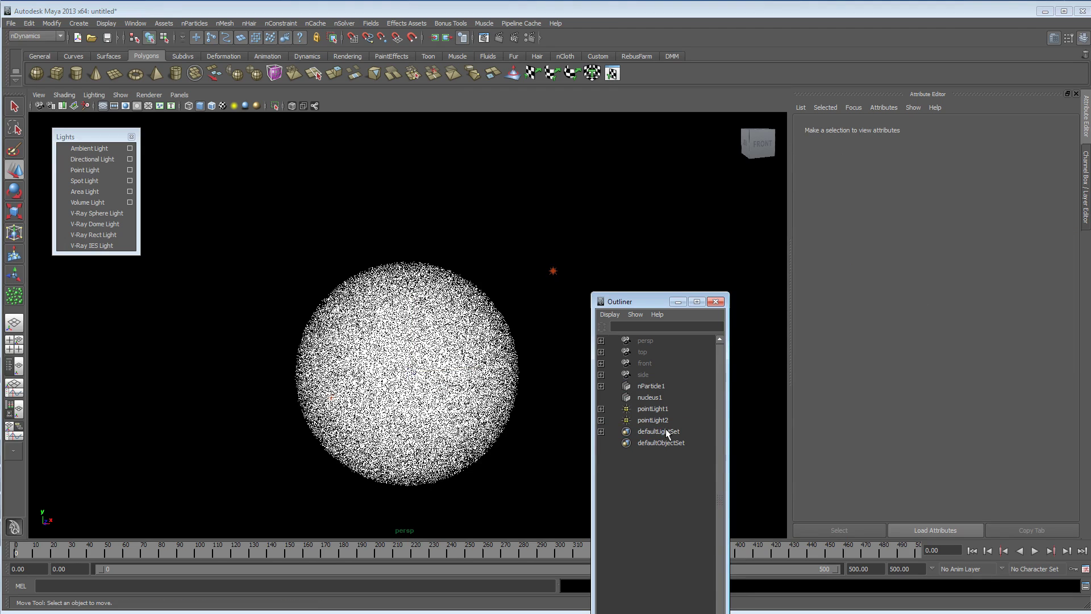
pyautogui.click(660, 386)
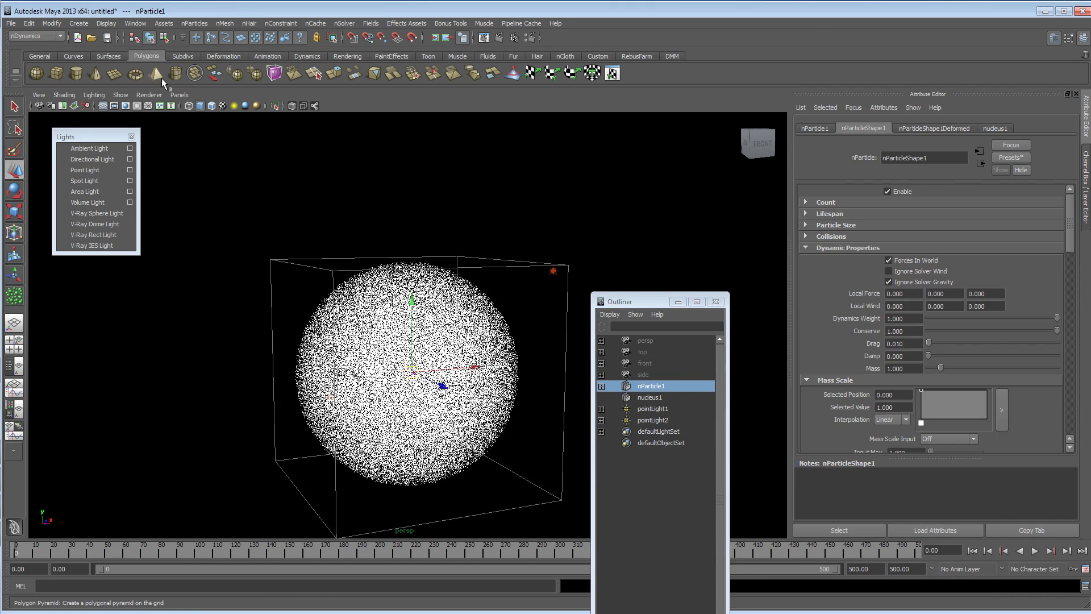
pyautogui.click(369, 24)
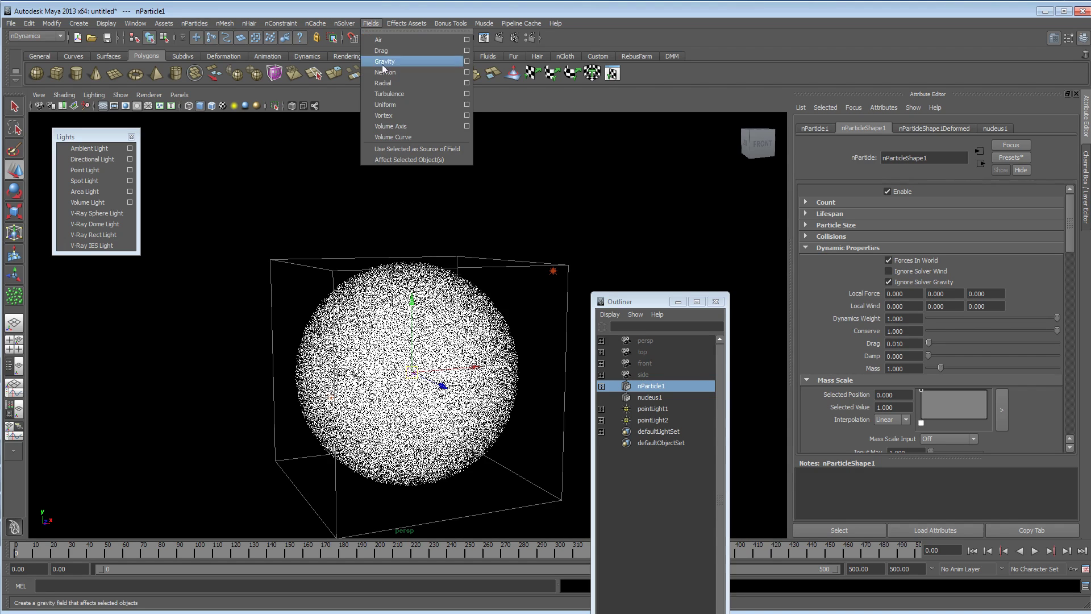
pyautogui.click(422, 93)
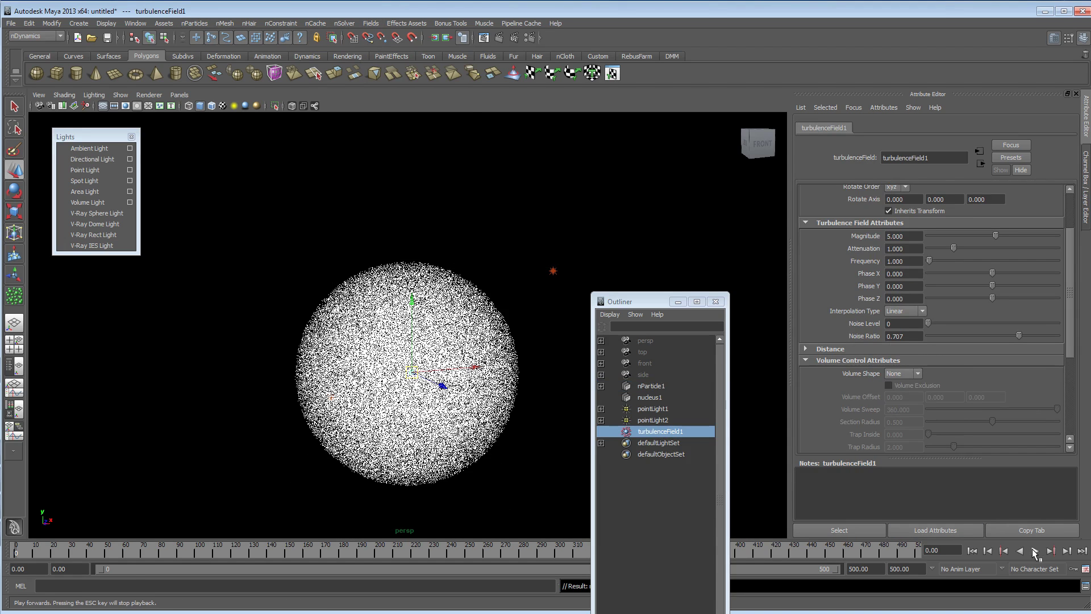
# Try a magnitude of 100 on turbulenceField1, playing the simulation from the start and rewinding it.
pyautogui.click(1035, 551)
pyautogui.click(1035, 552)
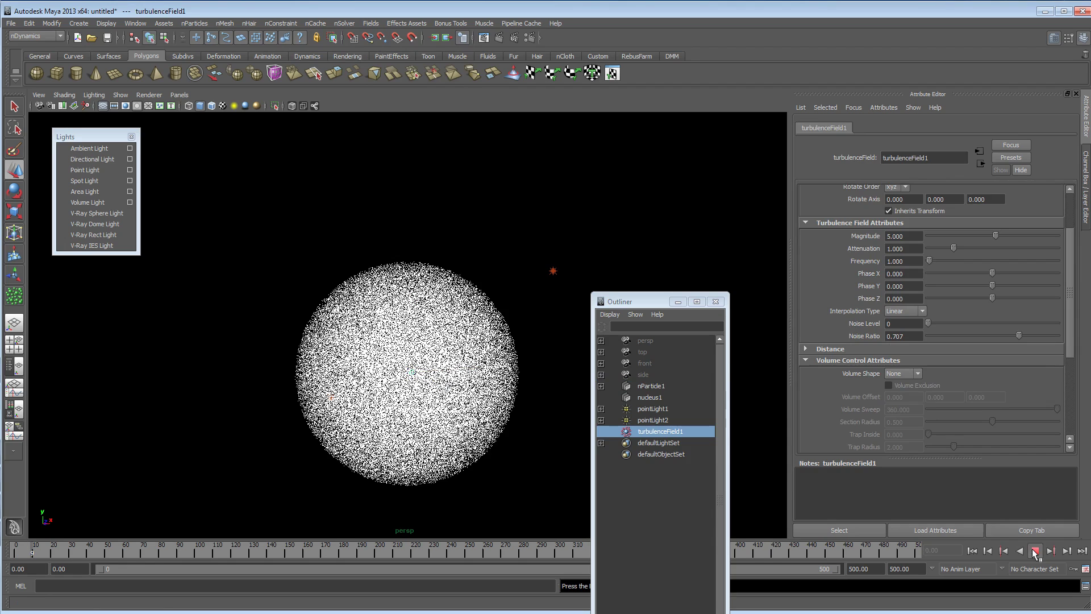
pyautogui.click(972, 551)
pyautogui.moveTo(995, 235); pyautogui.dragTo(1059, 235)
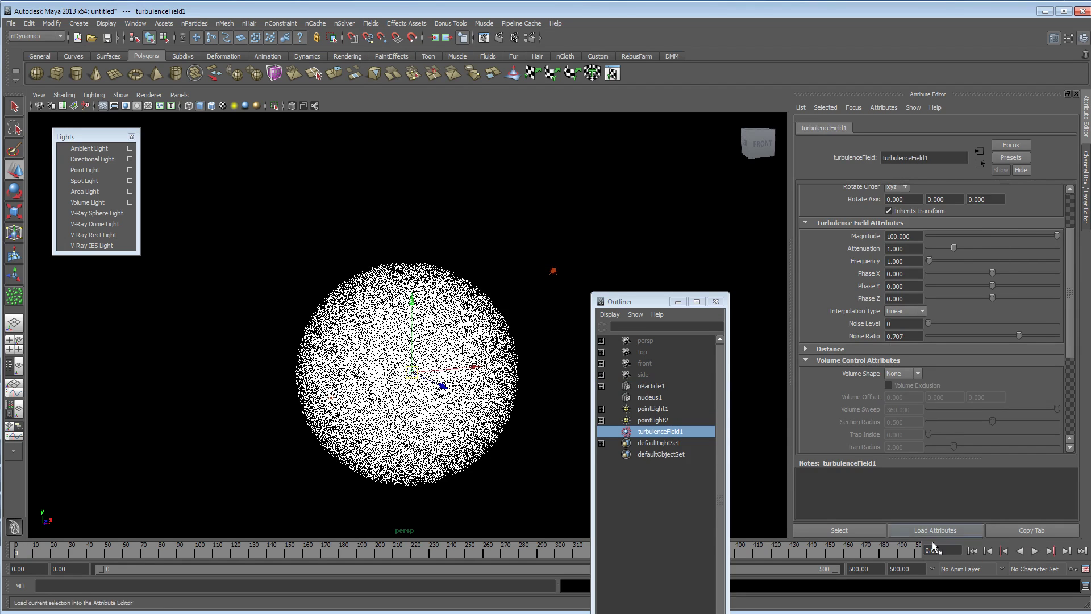
pyautogui.click(1035, 552)
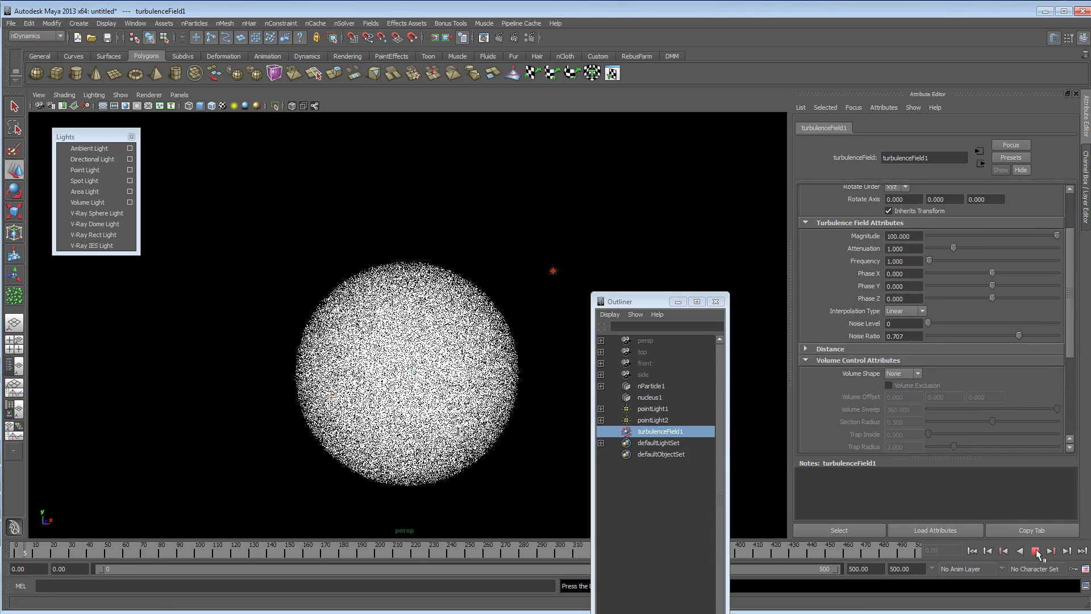
pyautogui.click(1035, 551)
pyautogui.click(973, 551)
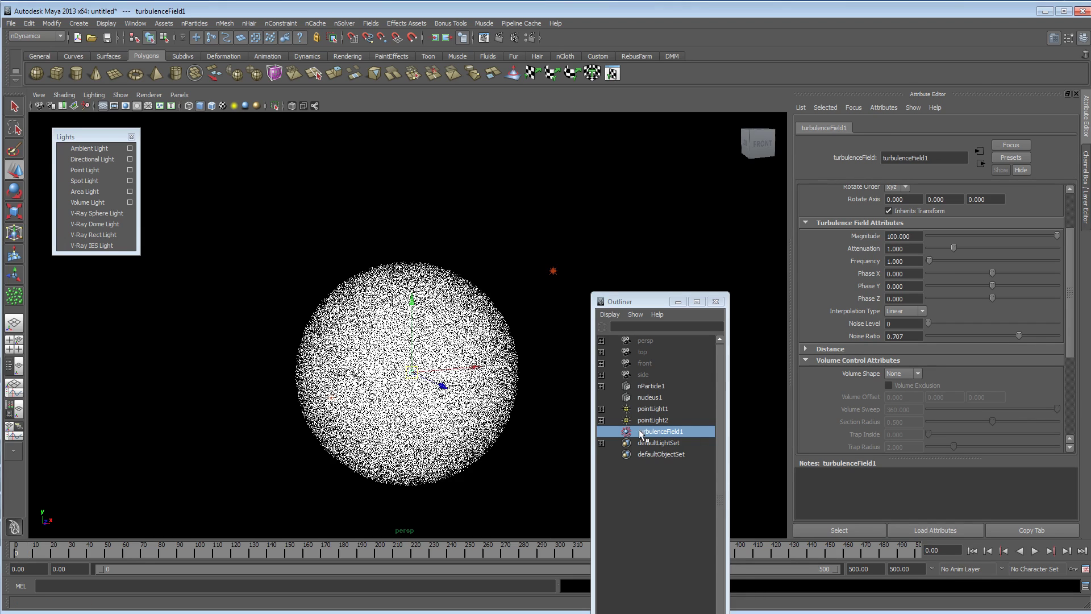
# Expand nParticle1 in the Outliner and delete its nParticleShape1Deformed node.
pyautogui.click(651, 386)
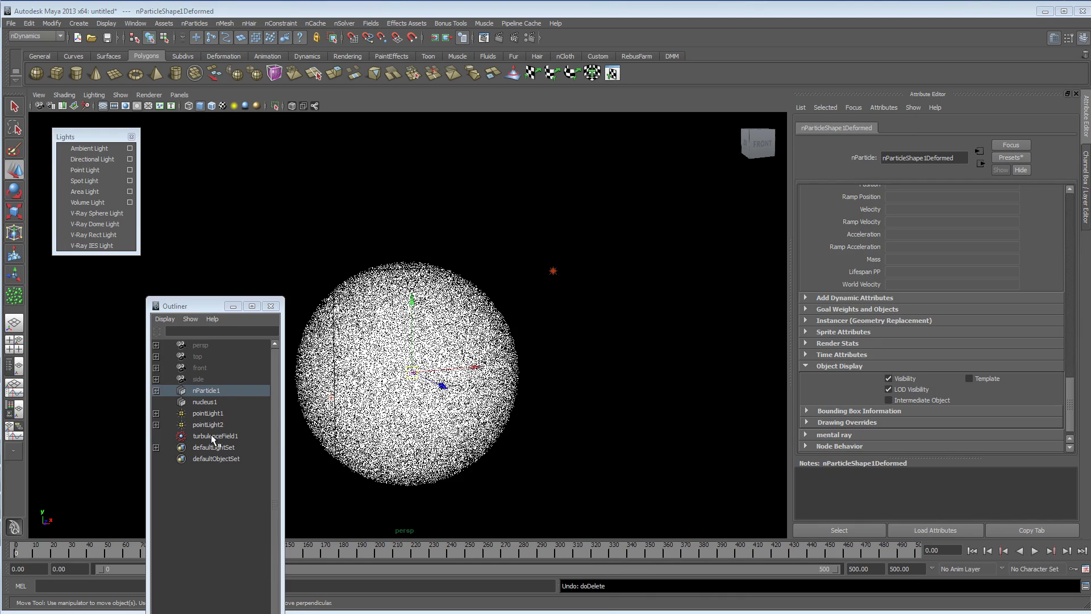
pyautogui.click(214, 391)
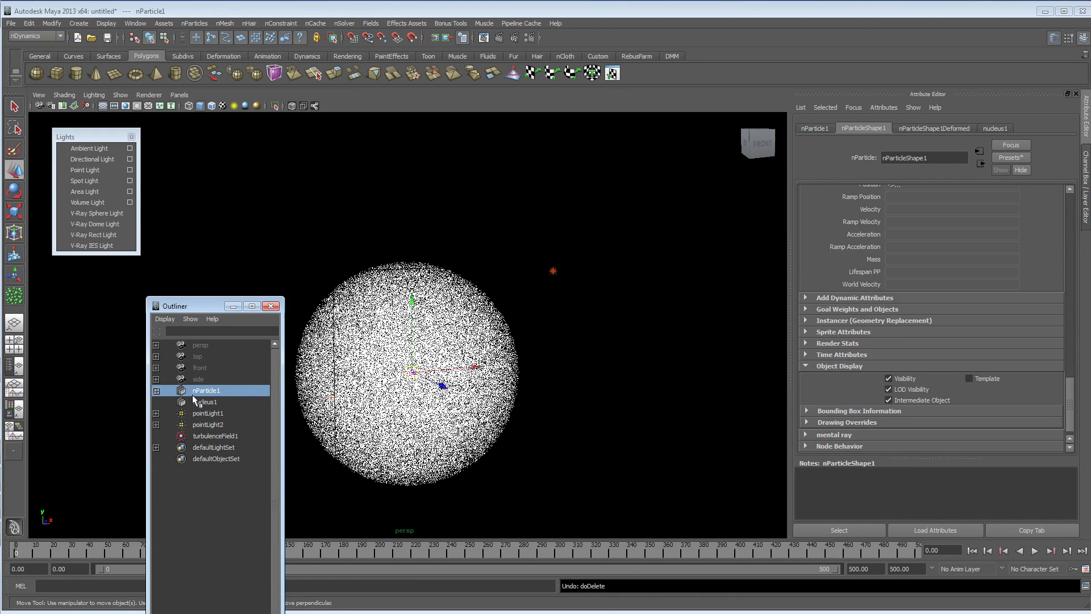
pyautogui.click(157, 391)
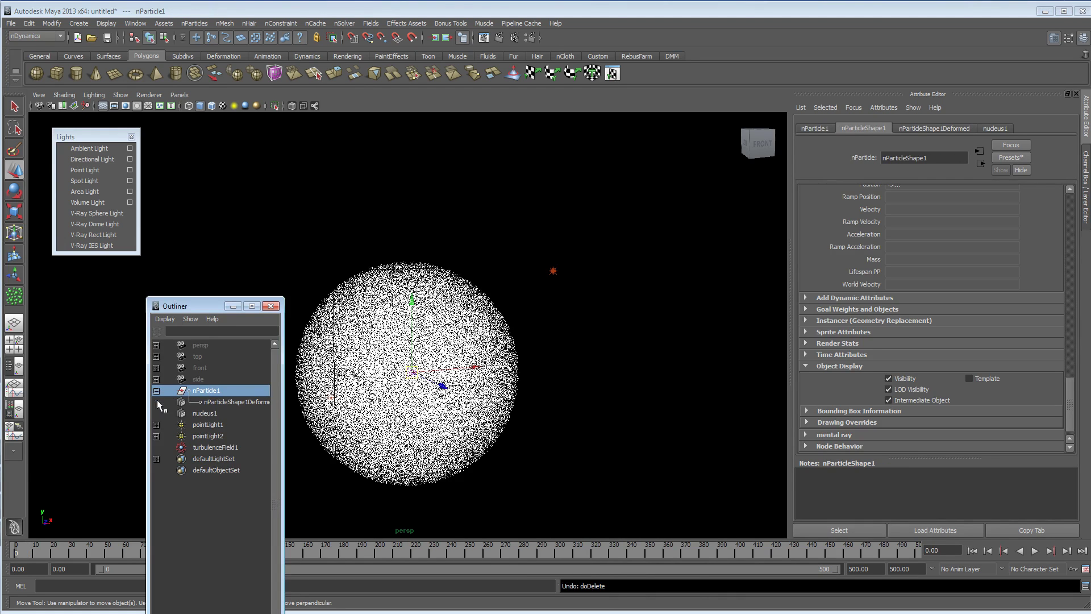
pyautogui.moveTo(284, 411); pyautogui.dragTo(350, 406)
pyautogui.click(251, 402)
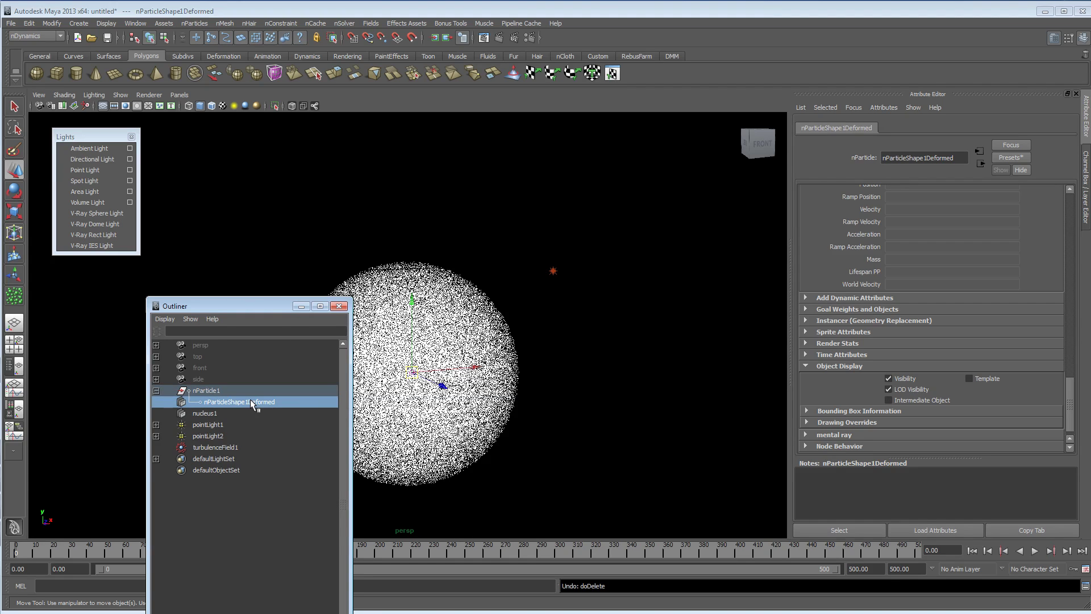
pyautogui.press('Delete')
# Turn off the Intermediate Object setting of nParticleShape1 in its Object Display attributes.
pyautogui.click(222, 391)
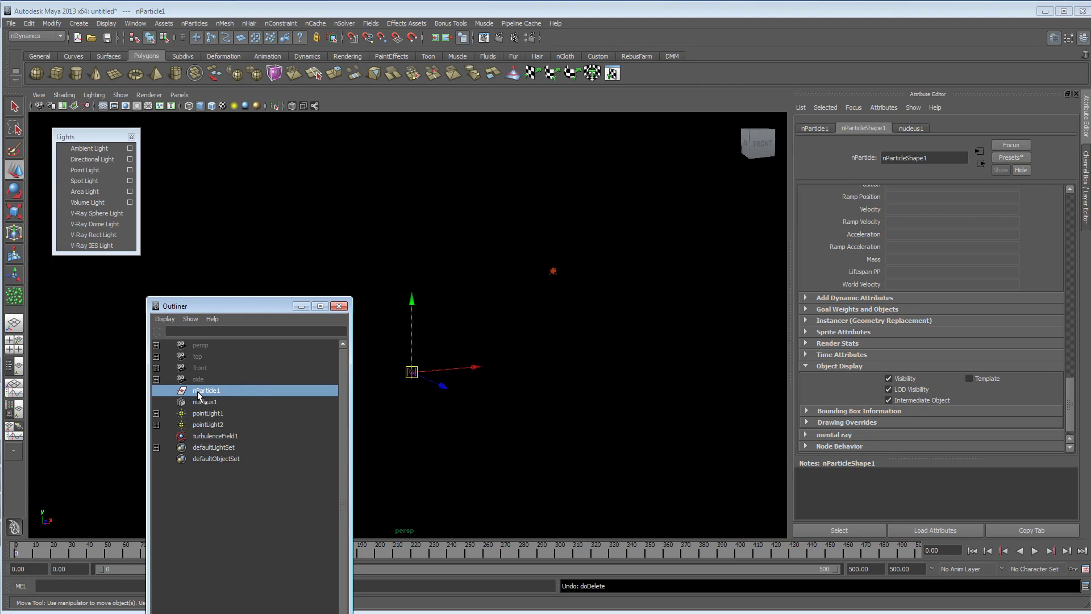
pyautogui.scroll(3, 836, 314)
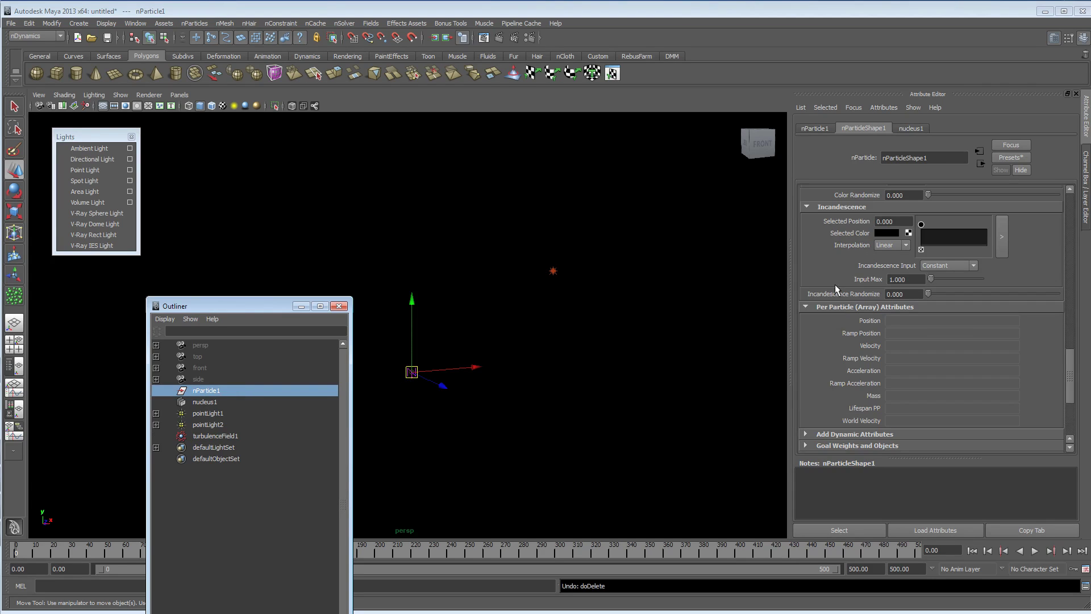
pyautogui.scroll(-3, 838, 309)
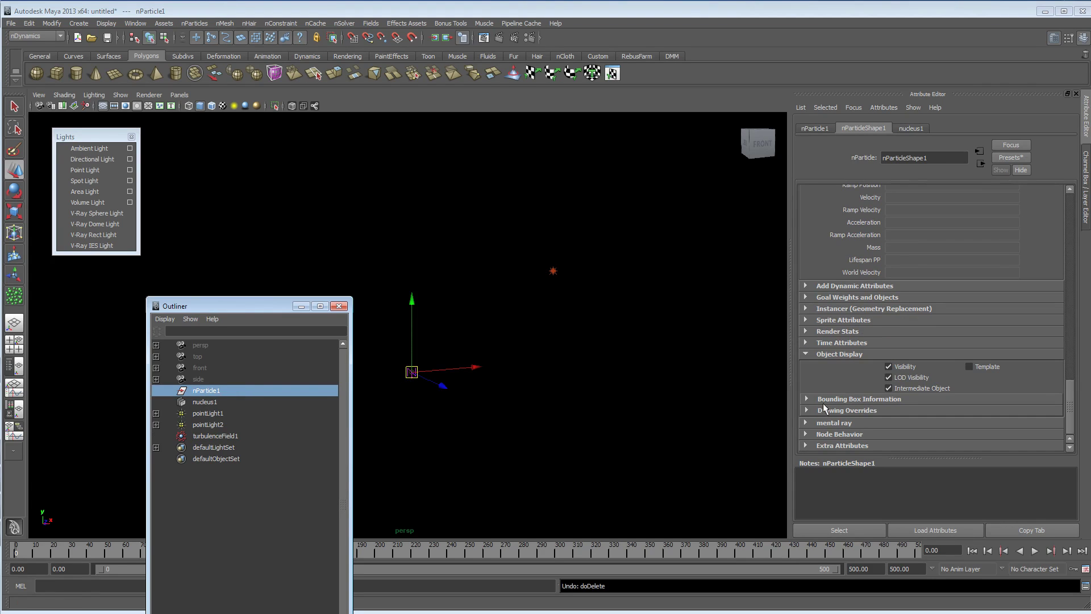
pyautogui.click(889, 388)
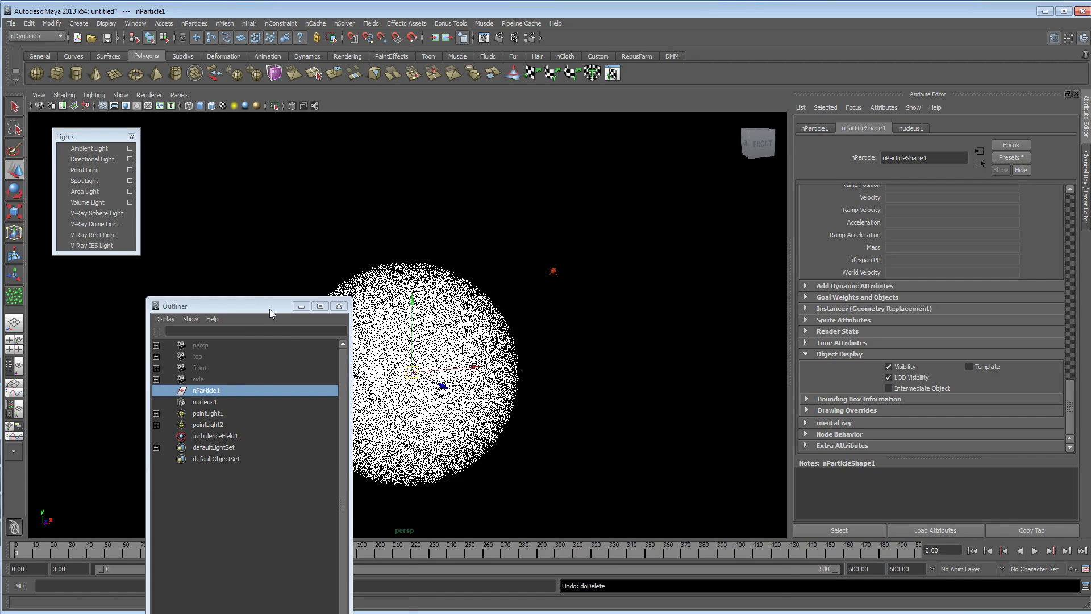
# Add a second Turbulence field with a magnitude of 100 to nParticle1, play the simulation and rewind it.
pyautogui.moveTo(270, 309); pyautogui.dragTo(656, 387)
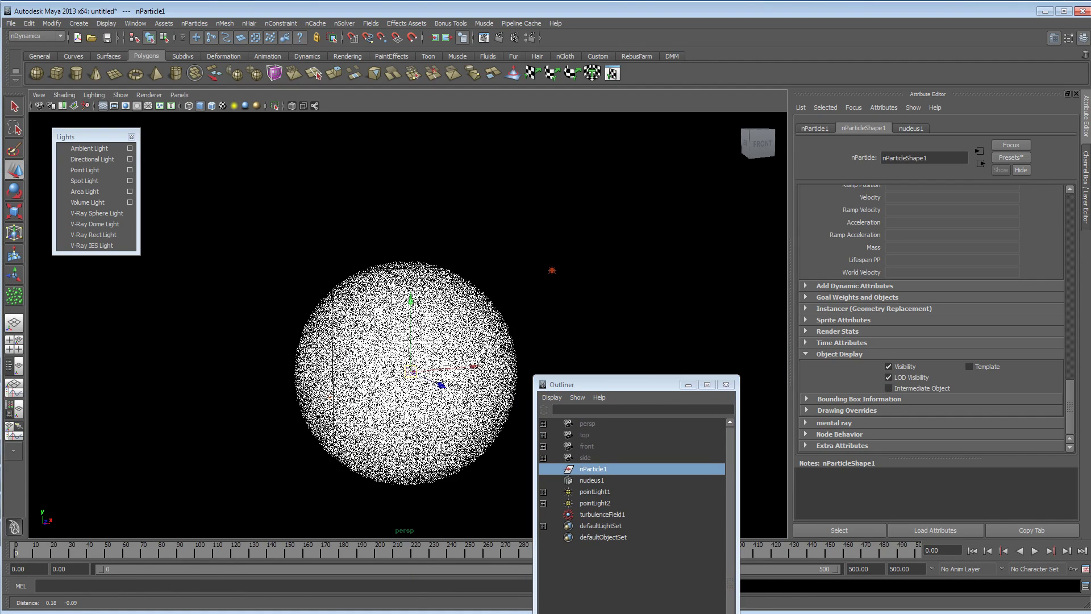
pyautogui.keyDown('alt'); pyautogui.moveTo(306, 362); pyautogui.dragTo(276, 348, button='middle'); pyautogui.keyUp('alt')
pyautogui.keyDown('alt'); pyautogui.moveTo(276, 348); pyautogui.dragTo(309, 358, button='right'); pyautogui.keyUp('alt')
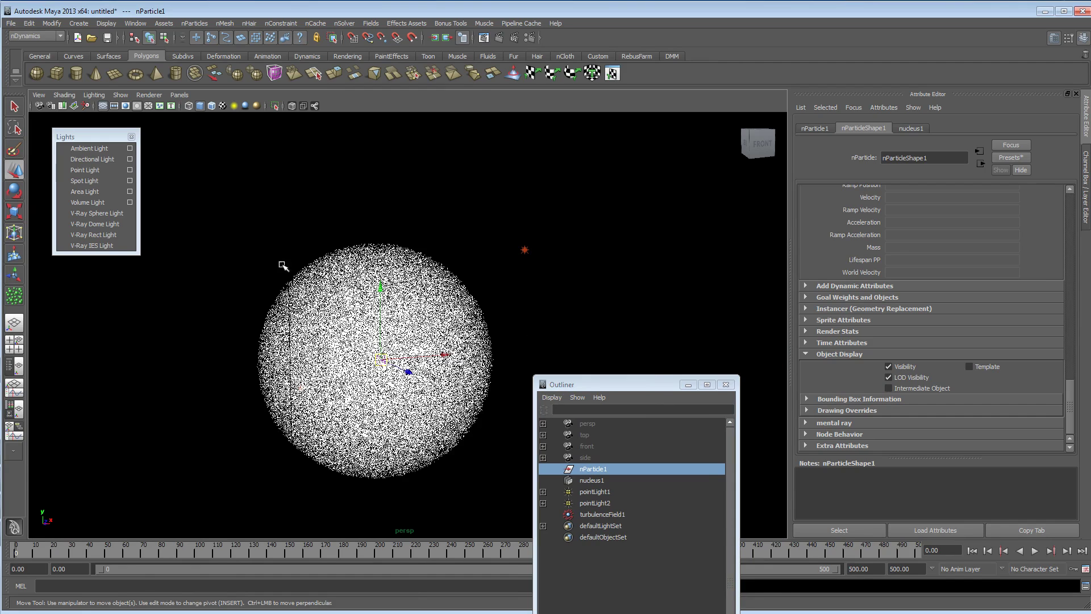
pyautogui.click(371, 23)
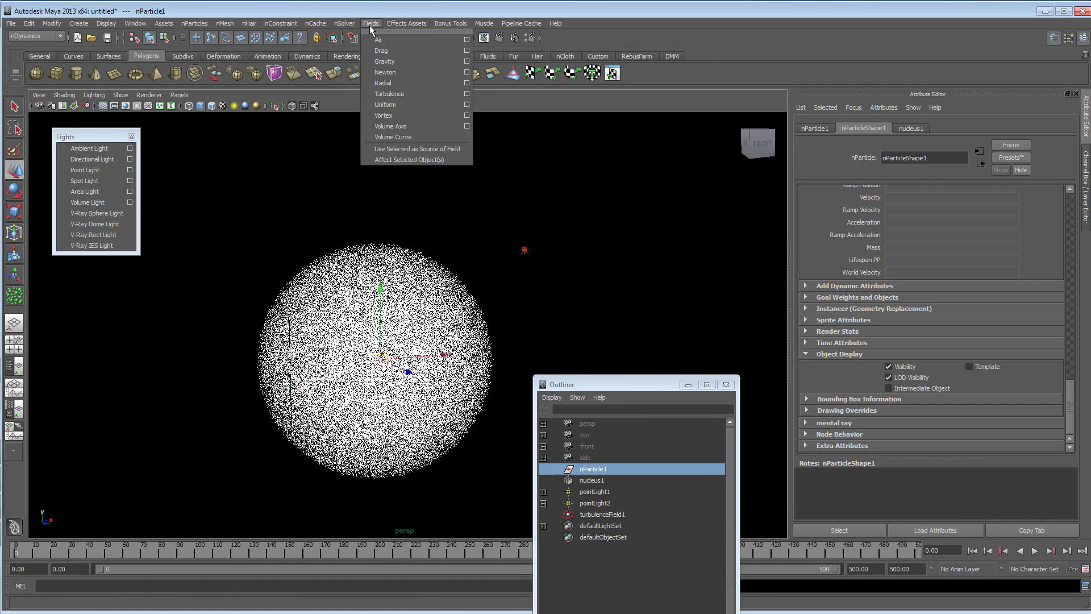
pyautogui.click(389, 94)
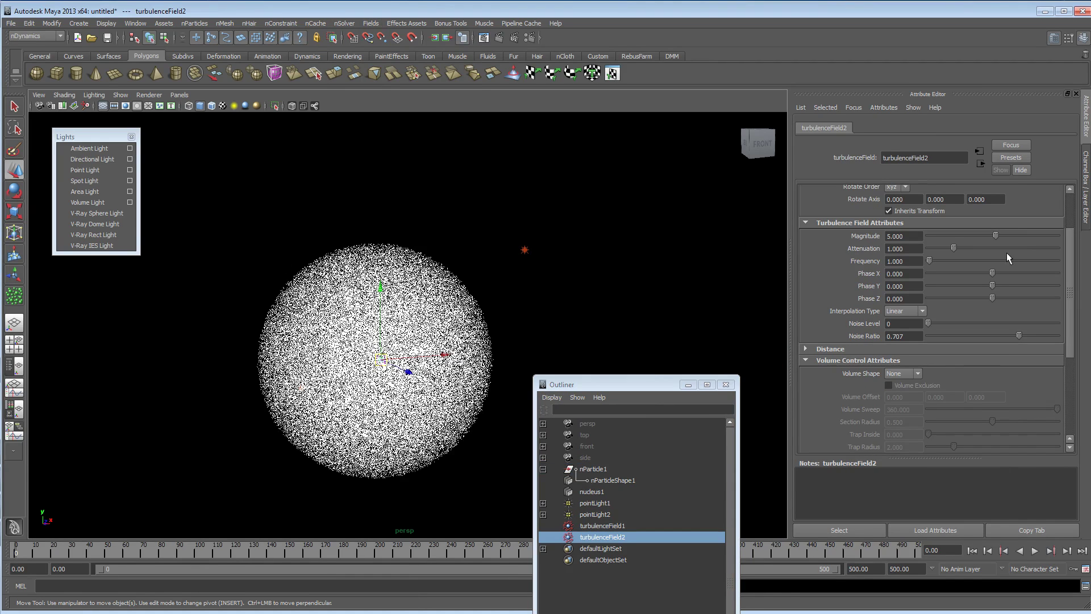
pyautogui.moveTo(996, 236); pyautogui.dragTo(1059, 237)
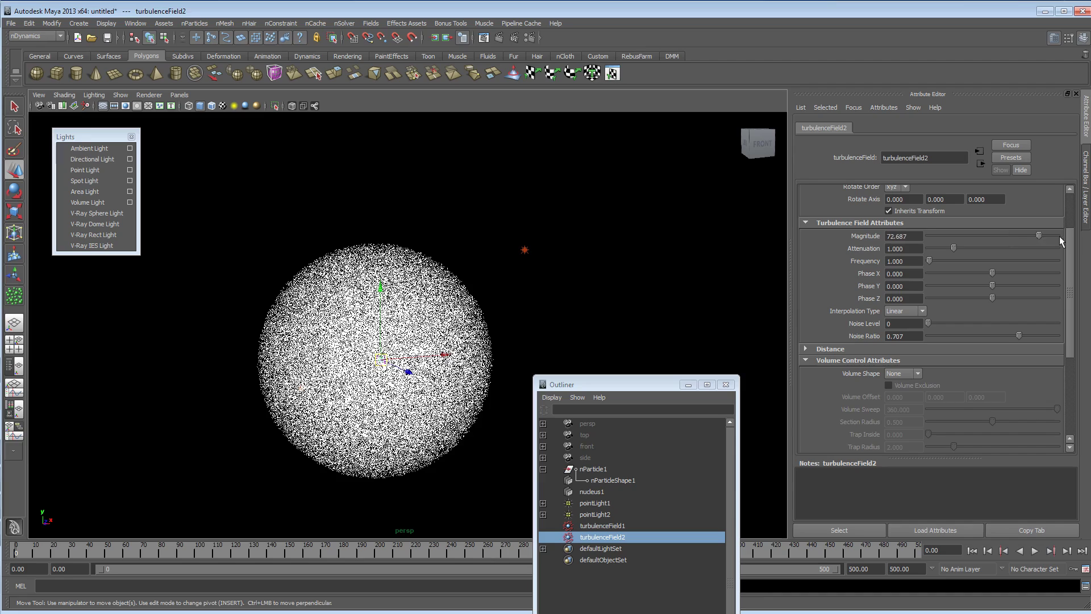
pyautogui.click(1035, 552)
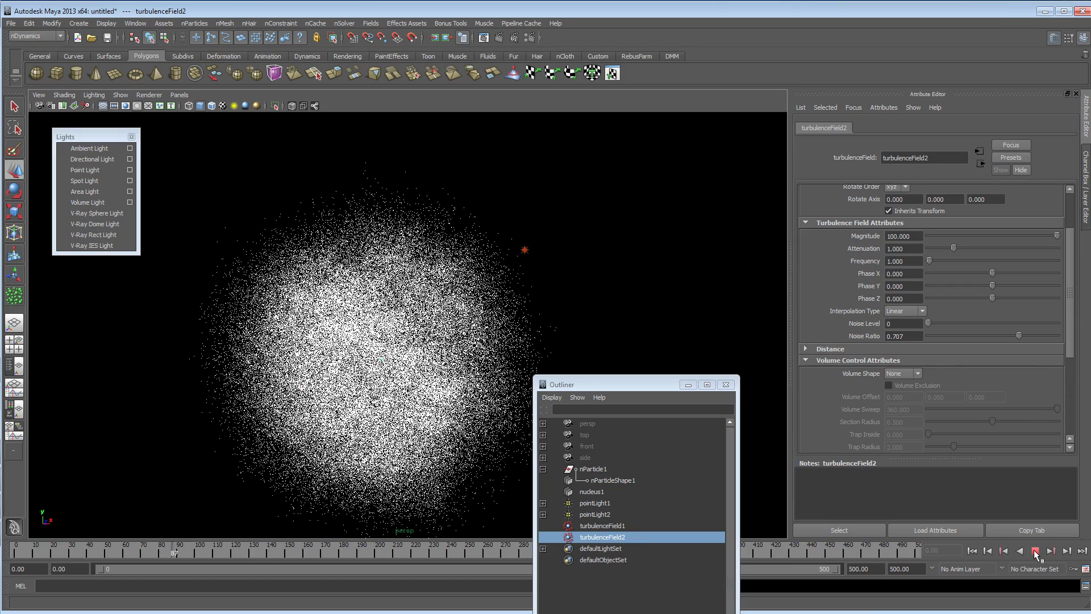
pyautogui.click(973, 551)
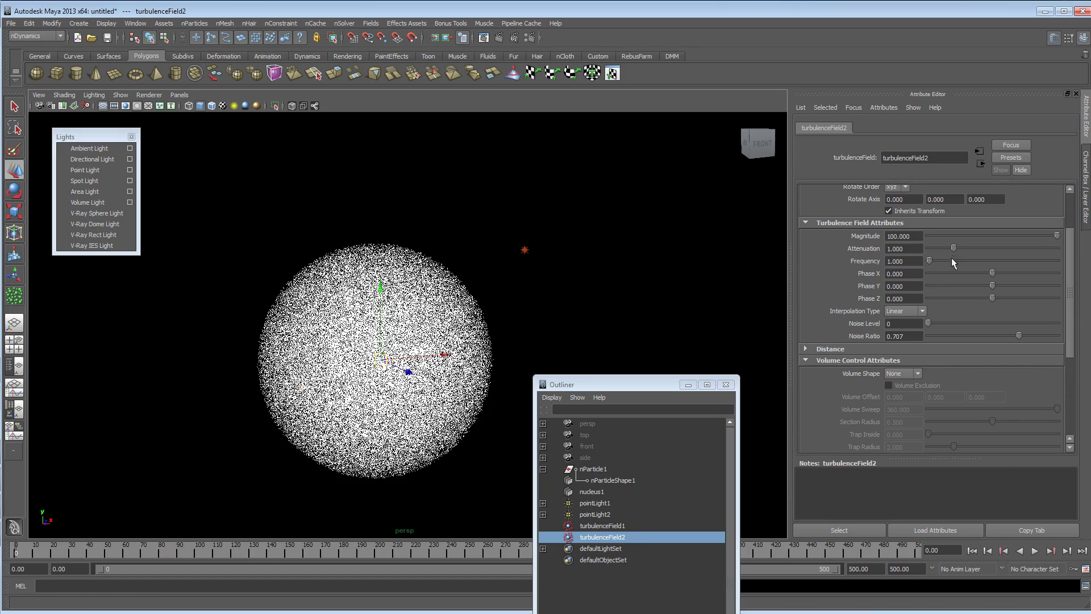
# Set the Conserve value of nParticleShape1 to 0 and play the simulation until the particles form filaments, stopping around frame 112.
pyautogui.click(611, 480)
pyautogui.scroll(-5, 943, 332)
pyautogui.scroll(8, 941, 332)
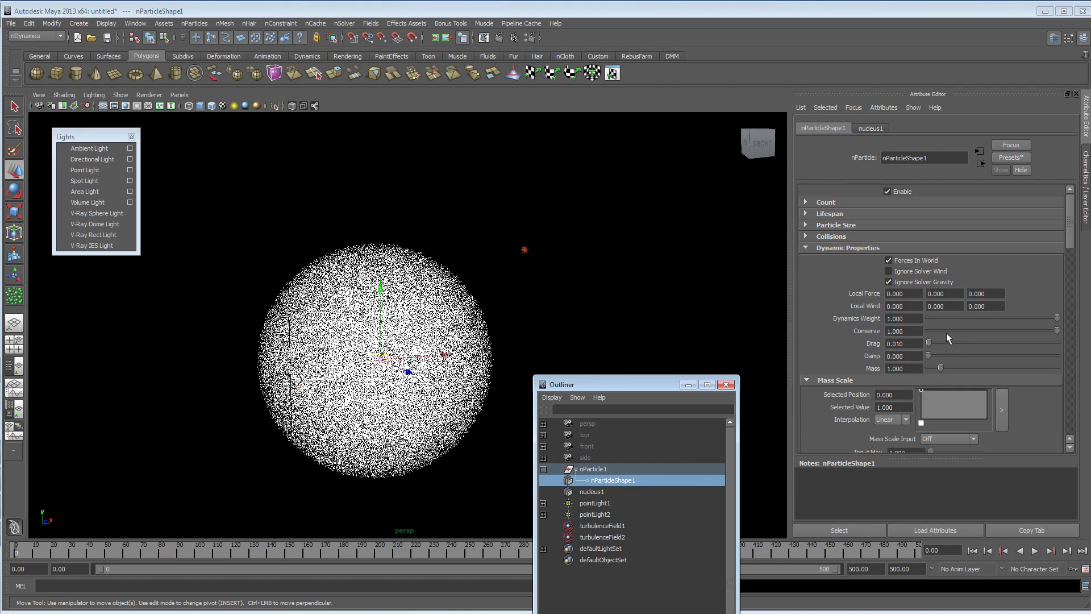
pyautogui.click(939, 330)
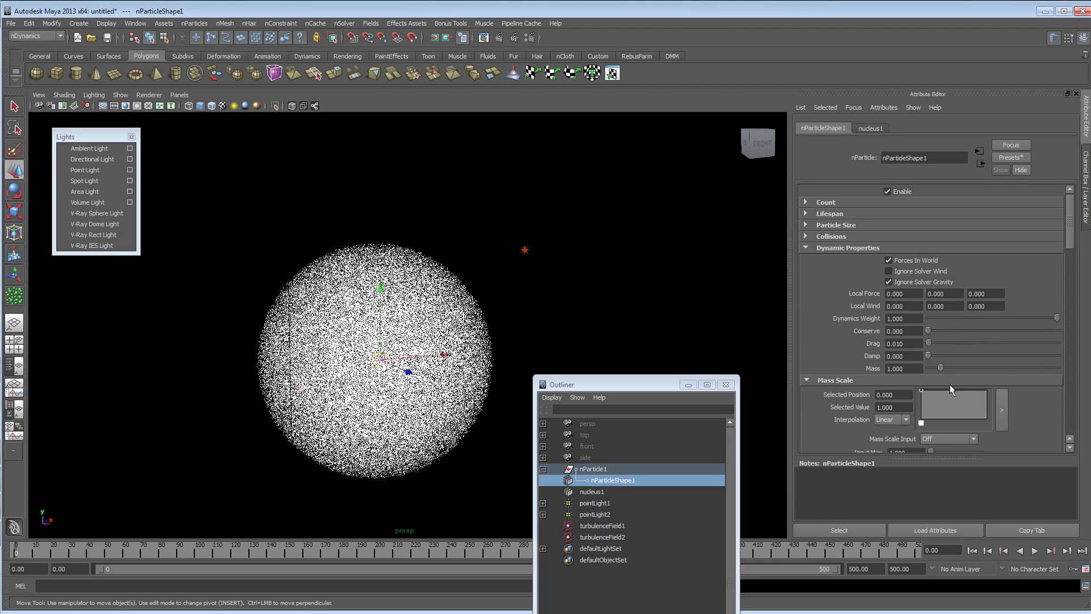
pyautogui.click(1035, 551)
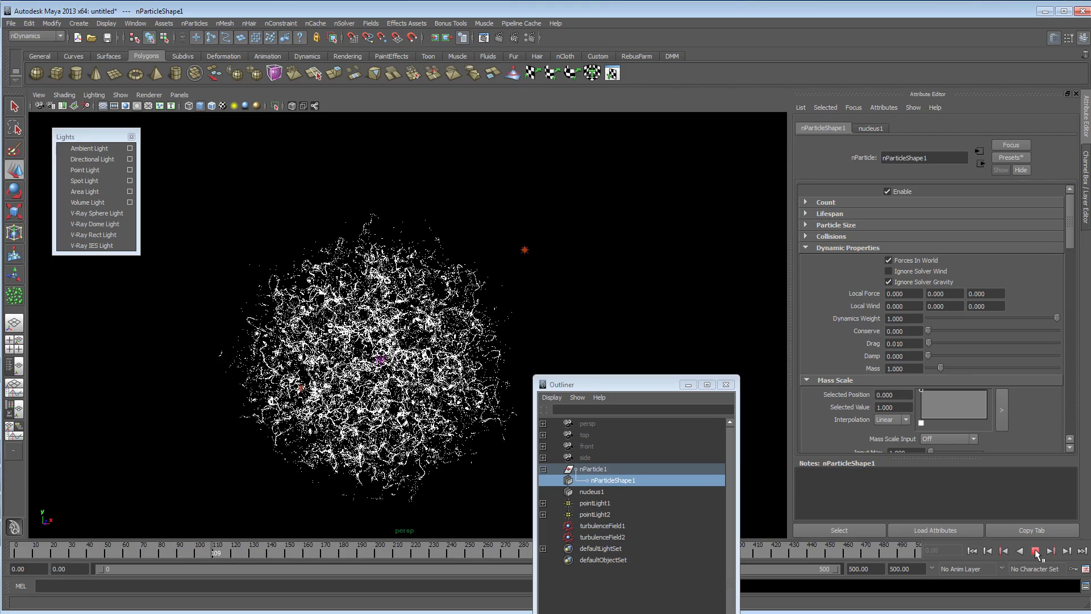
pyautogui.click(1035, 552)
# Shade the viewport with the scene lights and inspect the particle cloud from other angles.
pyautogui.moveTo(605, 384); pyautogui.dragTo(708, 379)
pyautogui.keyDown('alt'); pyautogui.moveTo(347, 337); pyautogui.dragTo(253, 377); pyautogui.keyUp('alt')
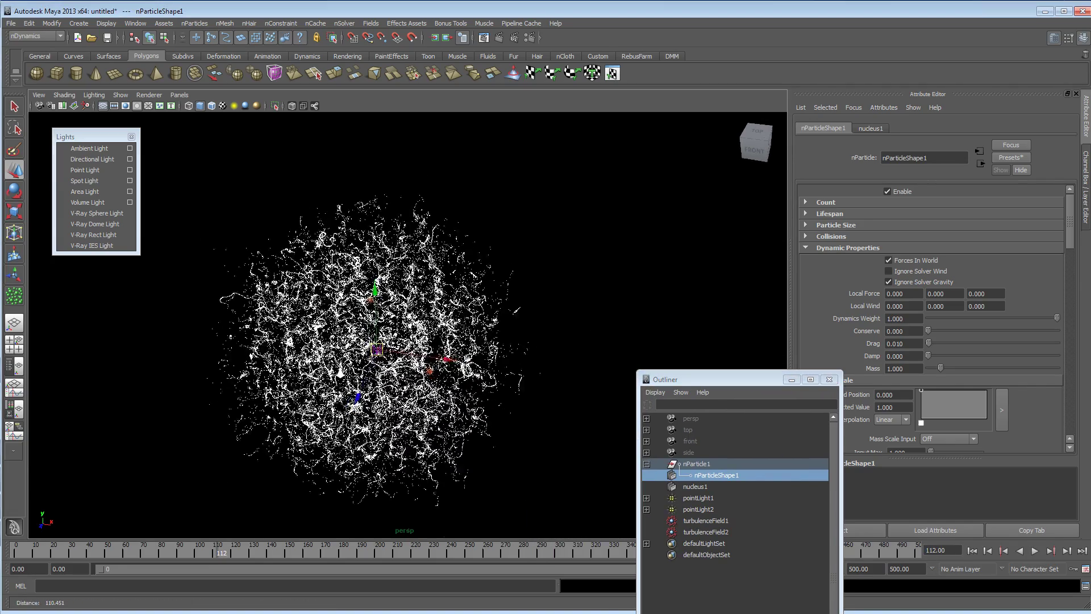
pyautogui.keyDown('alt'); pyautogui.moveTo(432, 367); pyautogui.dragTo(499, 357, button='right'); pyautogui.keyUp('alt')
pyautogui.press('7')
pyautogui.keyDown('alt'); pyautogui.moveTo(500, 356); pyautogui.dragTo(411, 363); pyautogui.keyUp('alt')
# Move pointLight1 above the particle cloud to about X 4, Y 27.4, Z 11.1.
pyautogui.hotkey('ctrl', 'z')
pyautogui.keyDown('alt'); pyautogui.moveTo(660, 276); pyautogui.dragTo(493, 169); pyautogui.keyUp('alt')
pyautogui.click(603, 256)
pyautogui.click(577, 245)
pyautogui.moveTo(493, 169); pyautogui.dragTo(464, 149, button='middle')
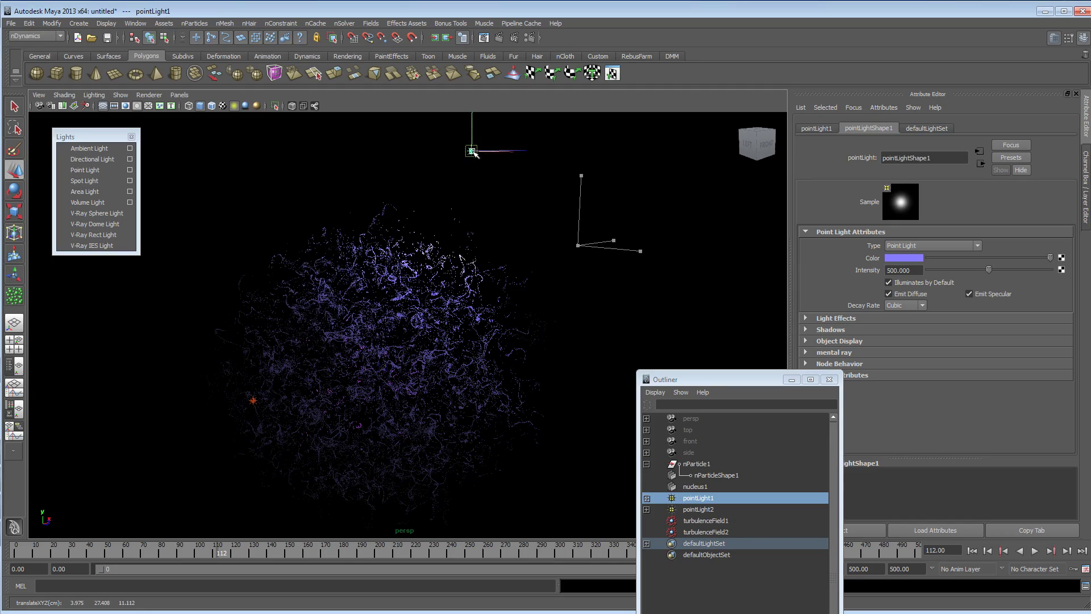
pyautogui.keyDown('alt'); pyautogui.moveTo(466, 364); pyautogui.dragTo(361, 339); pyautogui.keyUp('alt')
pyautogui.keyDown('alt'); pyautogui.moveTo(360, 340); pyautogui.dragTo(611, 368, button='right'); pyautogui.keyUp('alt')
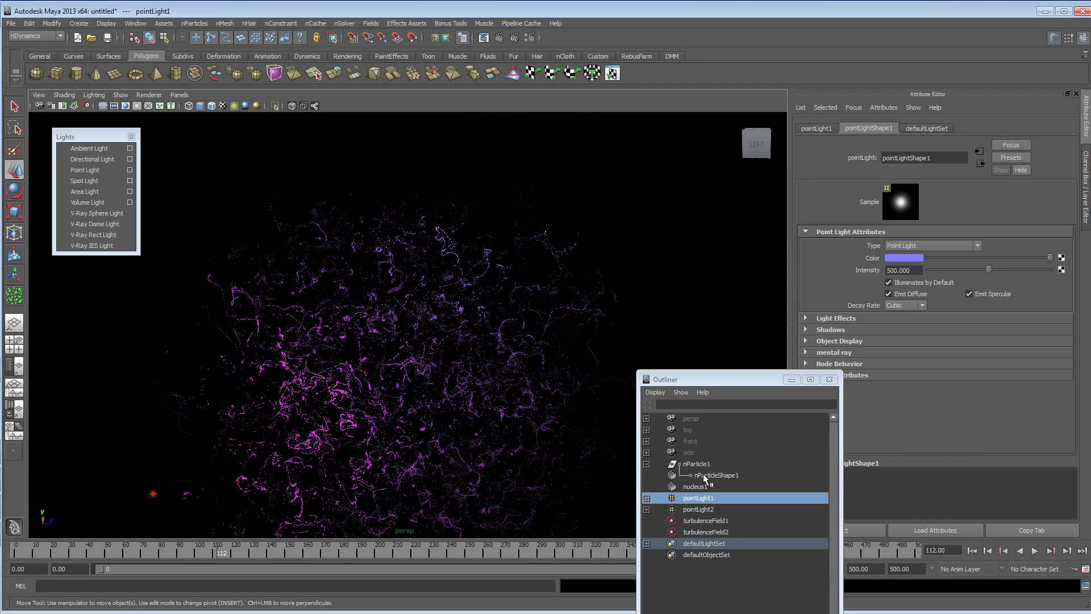
# Set the initial state of nParticleShape1 from its current particle positions at frame 112.
pyautogui.click(704, 476)
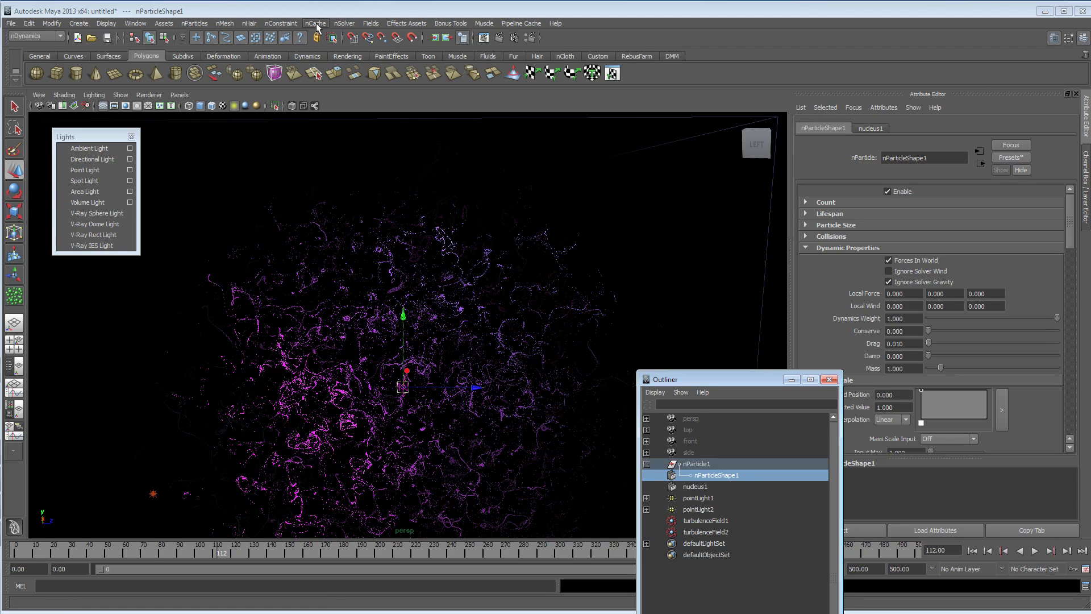
pyautogui.click(345, 23)
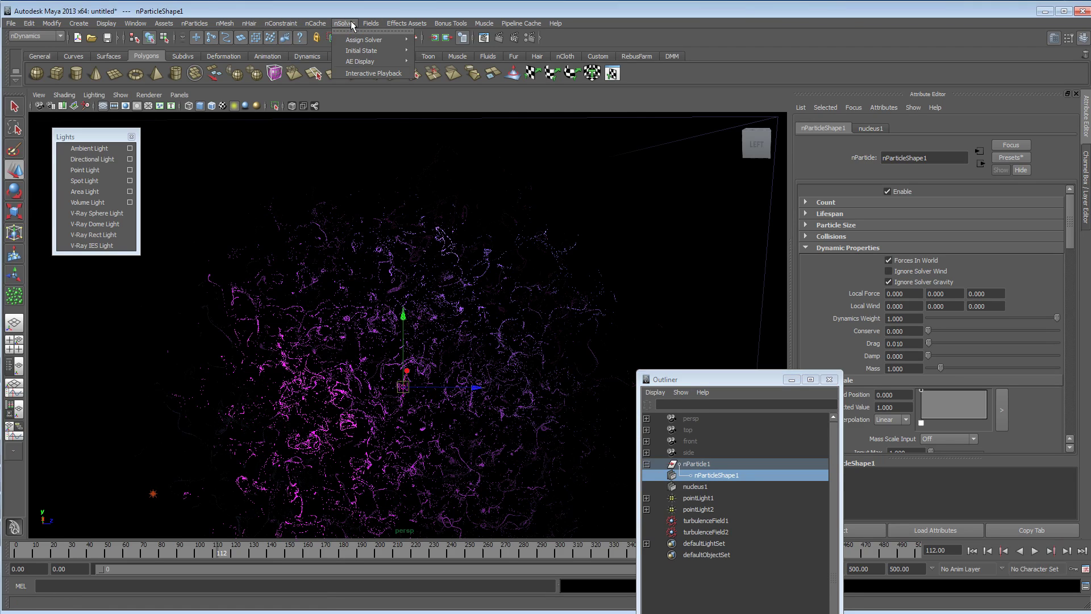
pyautogui.moveTo(372, 50)
pyautogui.click(442, 58)
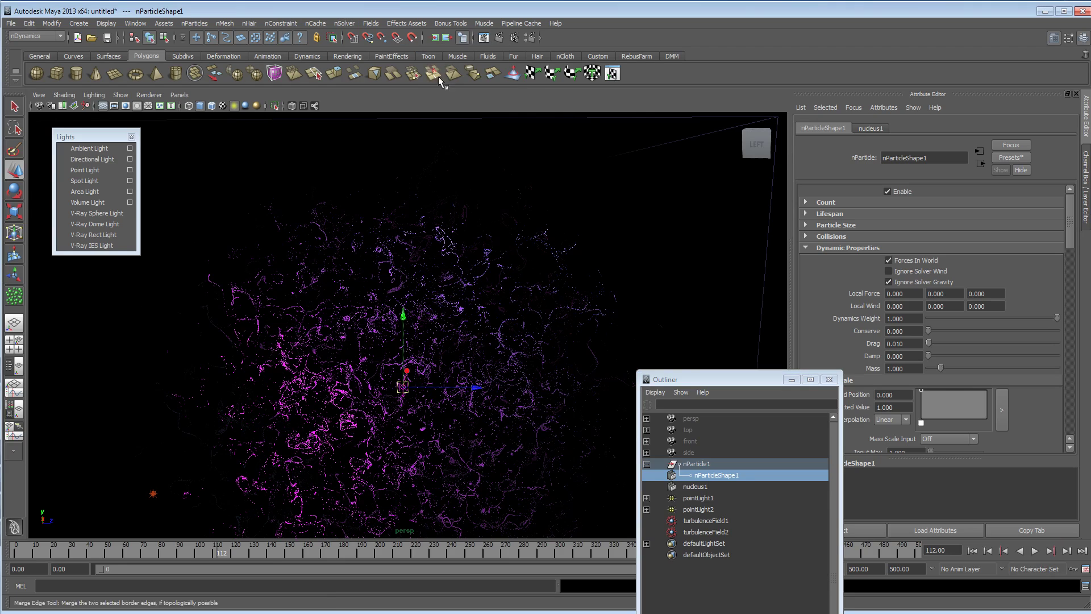
pyautogui.keyDown('alt'); pyautogui.moveTo(478, 376); pyautogui.dragTo(463, 372); pyautogui.keyUp('alt')
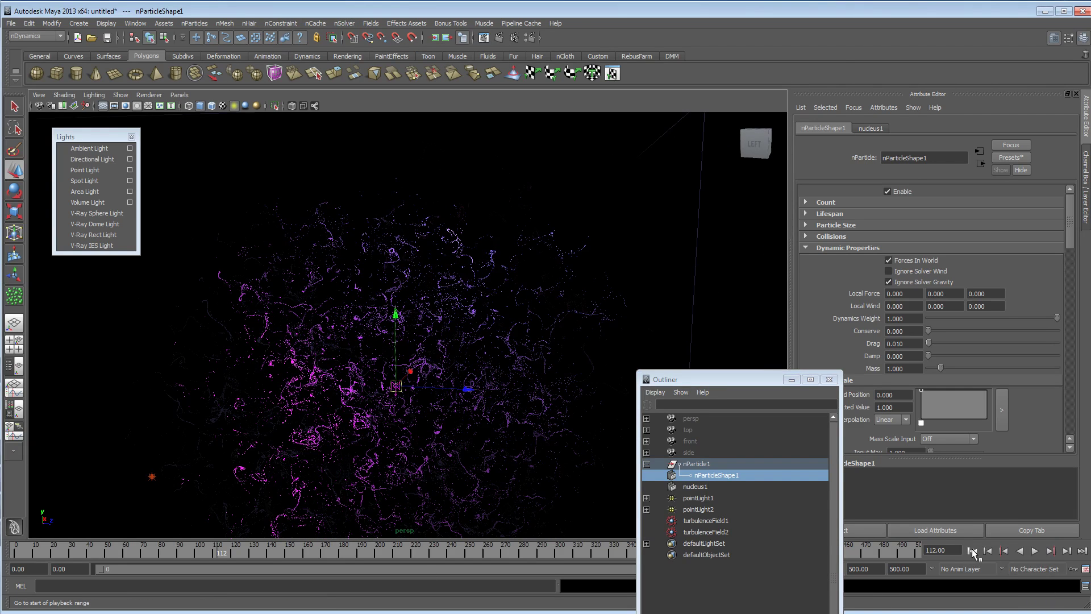
# Rewind to frame 0 and play a short stretch of the simulation to check the stored initial state.
pyautogui.keyDown('alt'); pyautogui.moveTo(379, 423); pyautogui.dragTo(370, 430); pyautogui.keyUp('alt')
pyautogui.keyDown('alt'); pyautogui.moveTo(370, 430); pyautogui.dragTo(348, 427, button='right'); pyautogui.keyUp('alt')
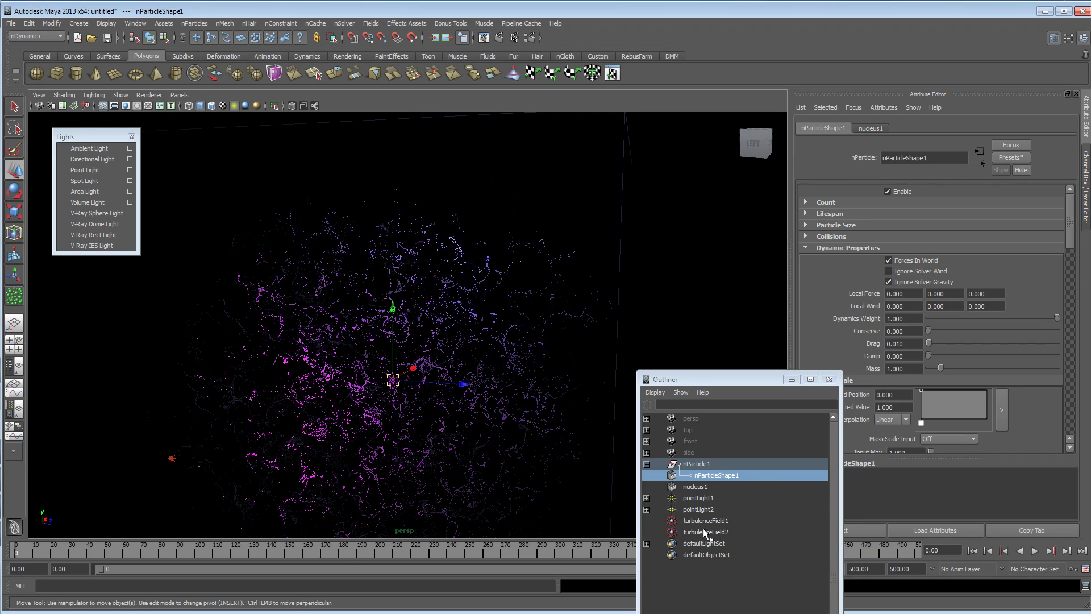
pyautogui.keyDown('alt'); pyautogui.moveTo(451, 460); pyautogui.dragTo(417, 455); pyautogui.keyUp('alt')
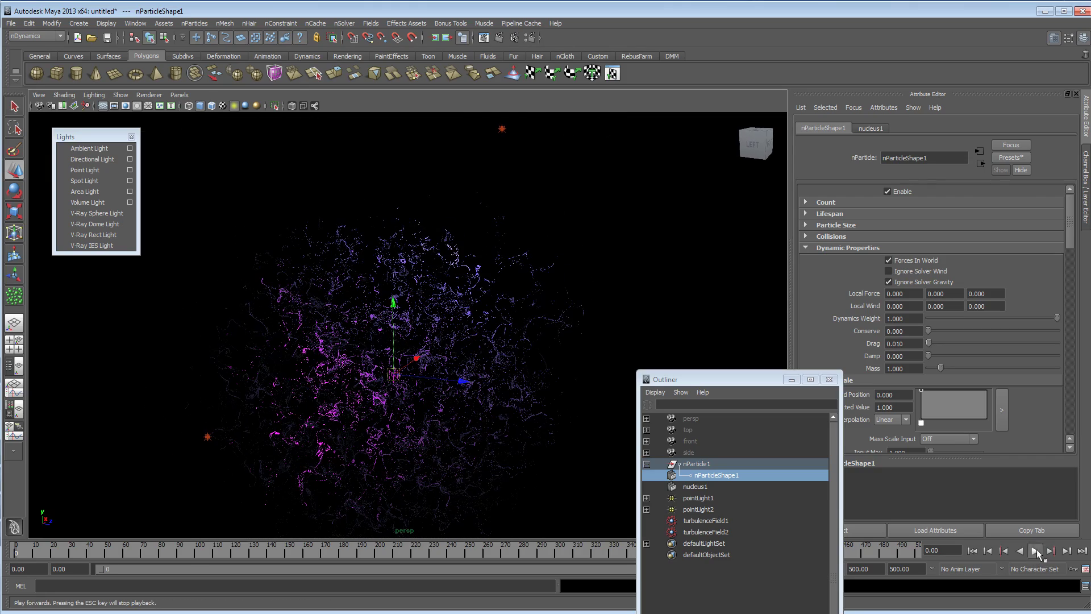
pyautogui.click(1035, 551)
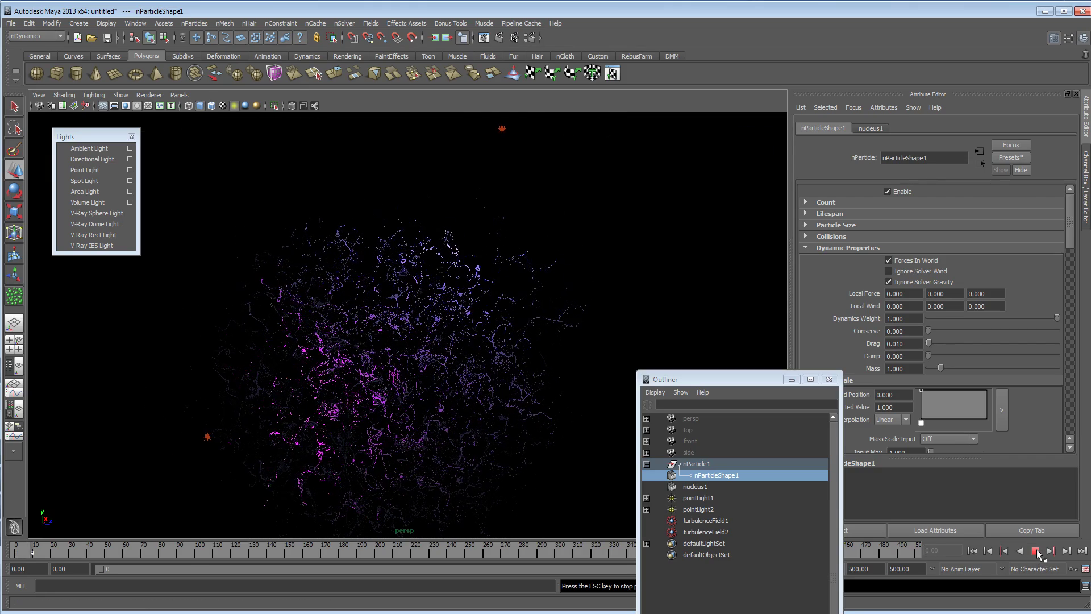
pyautogui.press('Escape')
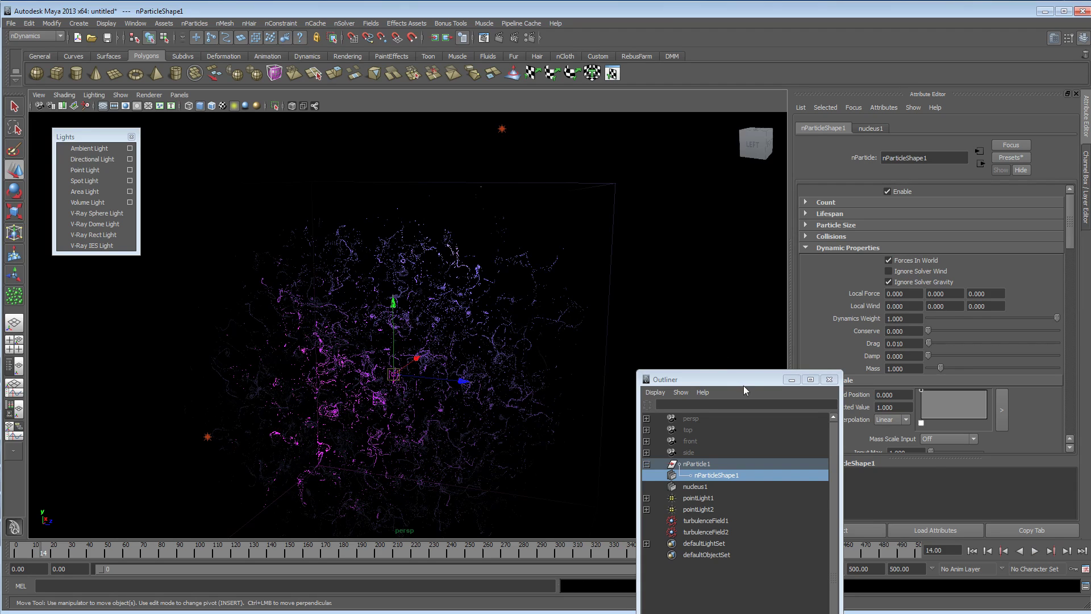
# Delete turbulenceField1 and select turbulenceField2 to show its attributes.
pyautogui.moveTo(744, 386); pyautogui.dragTo(698, 312)
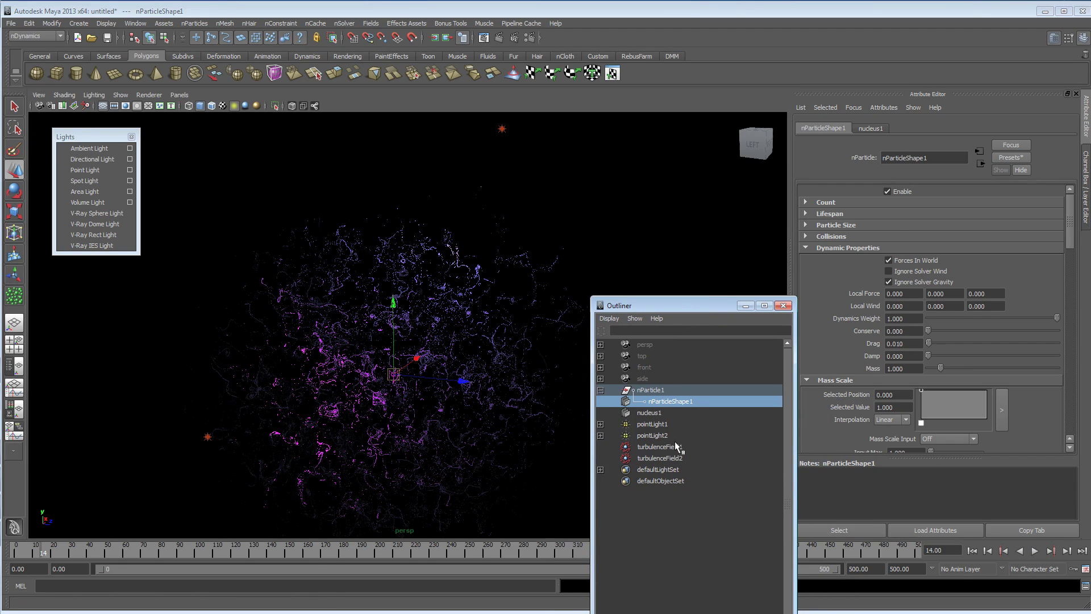
pyautogui.click(674, 448)
pyautogui.press('Delete')
pyautogui.click(674, 447)
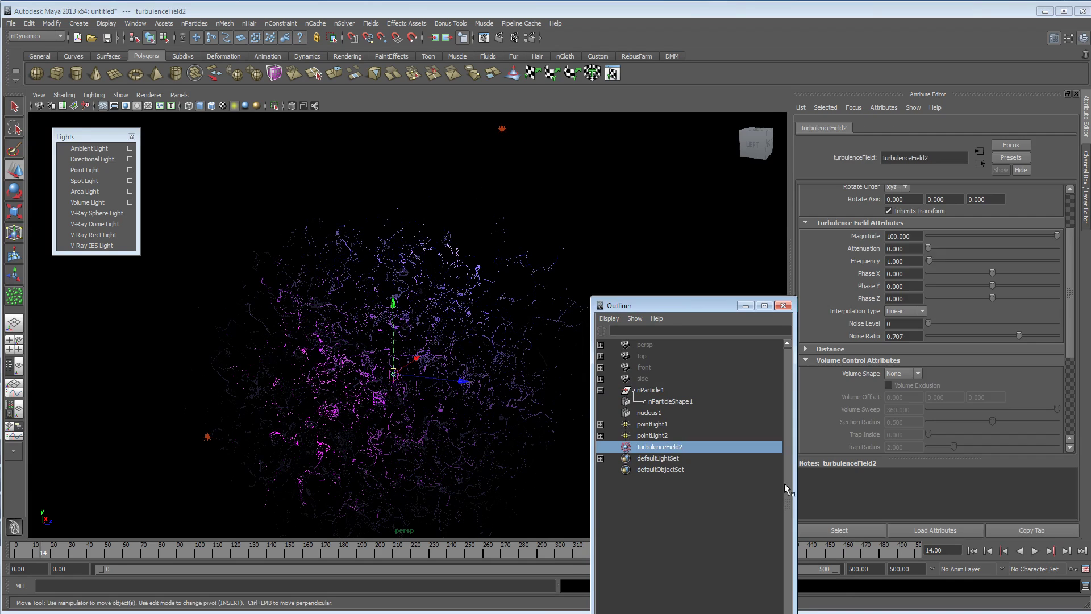
# Set turbulenceField2's Phase Y to about 35.46 and play a short stretch of the simulation.
pyautogui.click(1035, 551)
pyautogui.click(1035, 551)
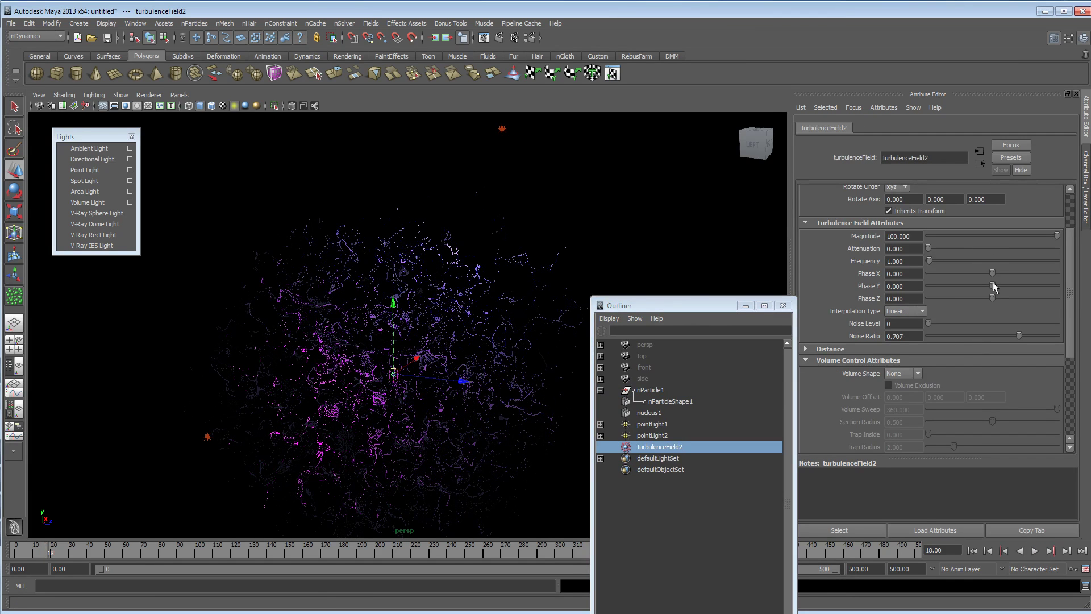
pyautogui.moveTo(993, 285); pyautogui.dragTo(1040, 293)
pyautogui.click(1035, 551)
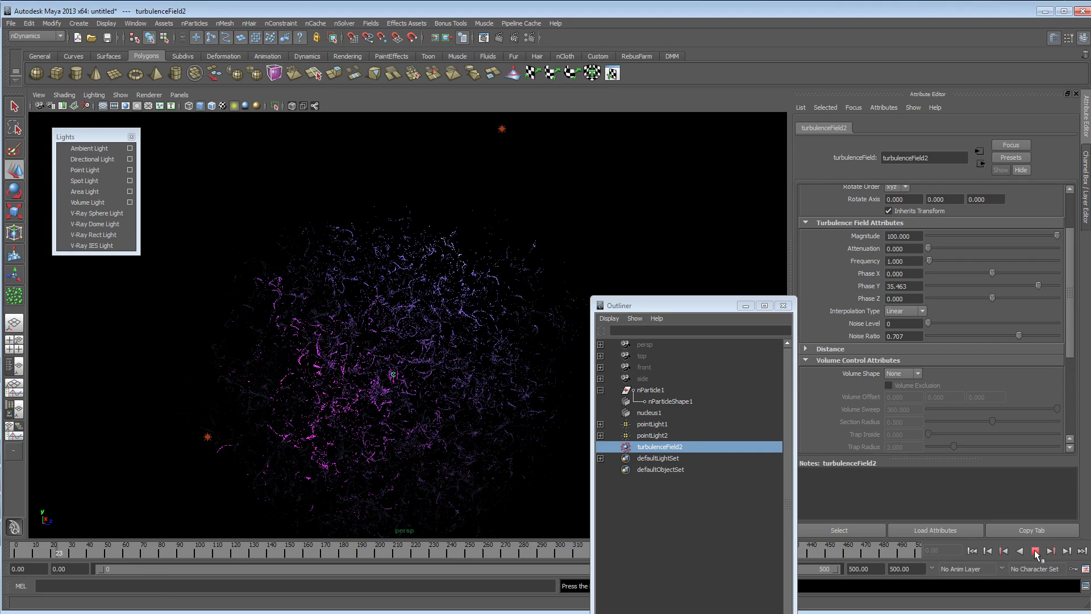
pyautogui.click(1035, 552)
# Try a Frequency of about 14.1 on turbulenceField2, play the simulation briefly and inspect the particle clumping up close.
pyautogui.moveTo(930, 260); pyautogui.dragTo(946, 260)
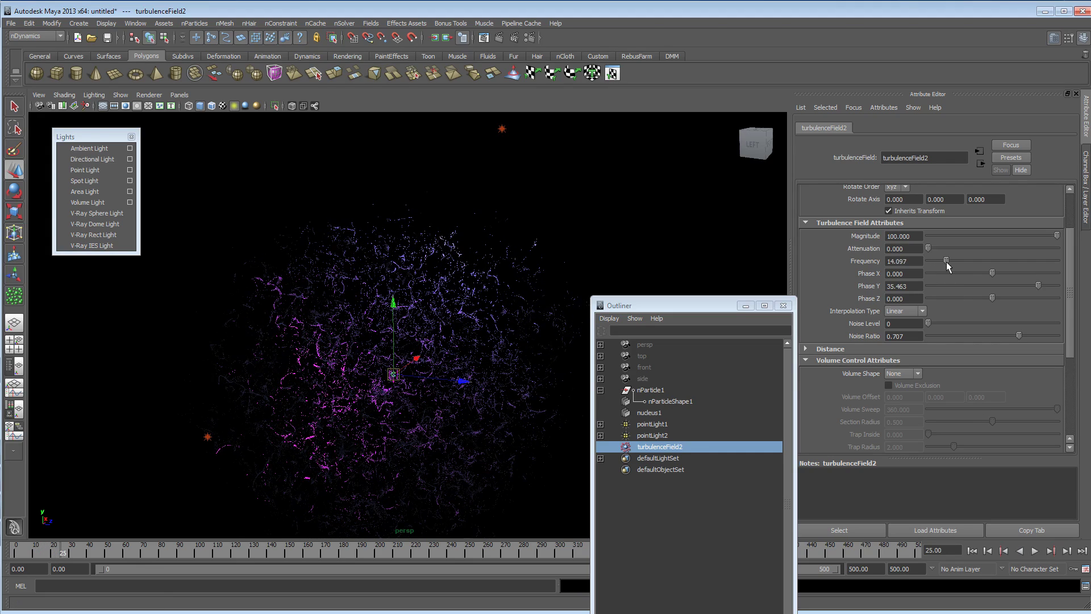
pyautogui.click(1035, 551)
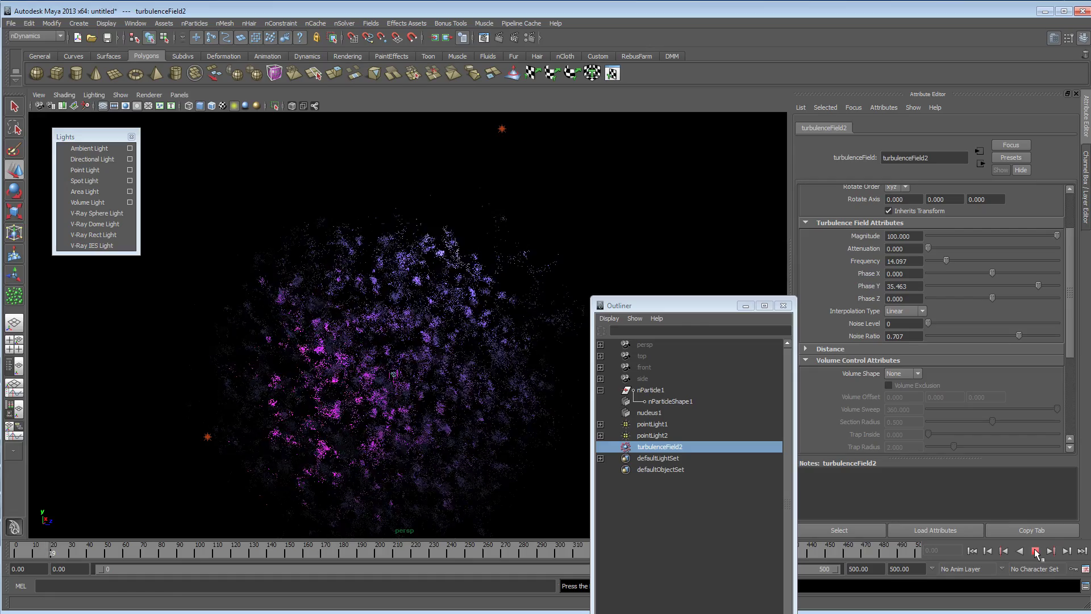
pyautogui.click(1035, 551)
pyautogui.keyDown('alt'); pyautogui.moveTo(356, 382); pyautogui.dragTo(361, 380); pyautogui.keyUp('alt')
pyautogui.keyDown('alt'); pyautogui.moveTo(385, 384); pyautogui.dragTo(555, 371, button='right'); pyautogui.keyUp('alt')
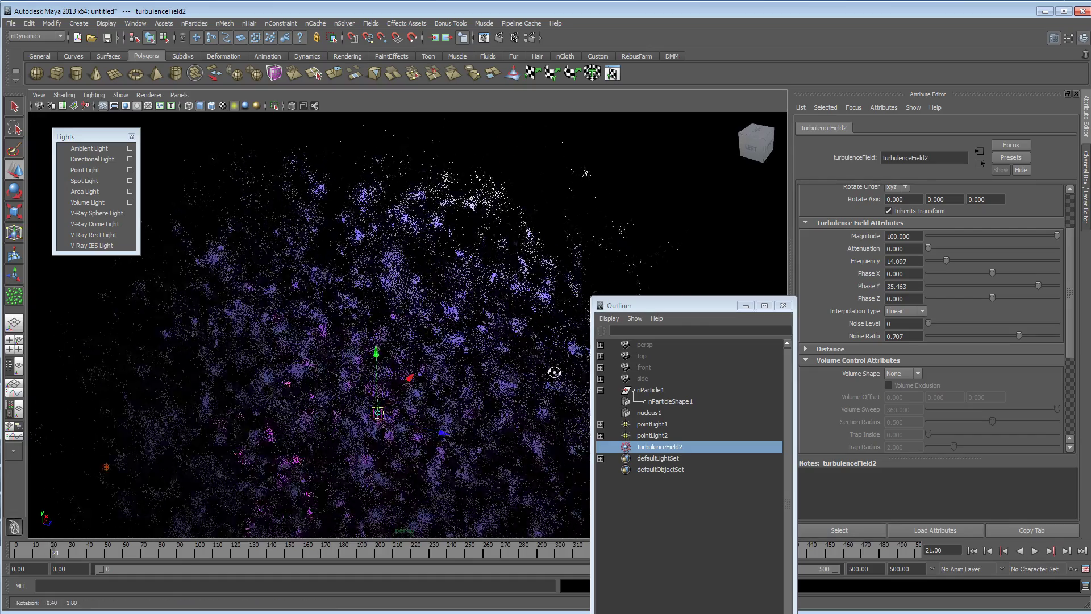
pyautogui.keyDown('alt'); pyautogui.moveTo(555, 371); pyautogui.dragTo(549, 356); pyautogui.keyUp('alt')
pyautogui.keyDown('alt'); pyautogui.moveTo(549, 356); pyautogui.dragTo(357, 361, button='right'); pyautogui.keyUp('alt')
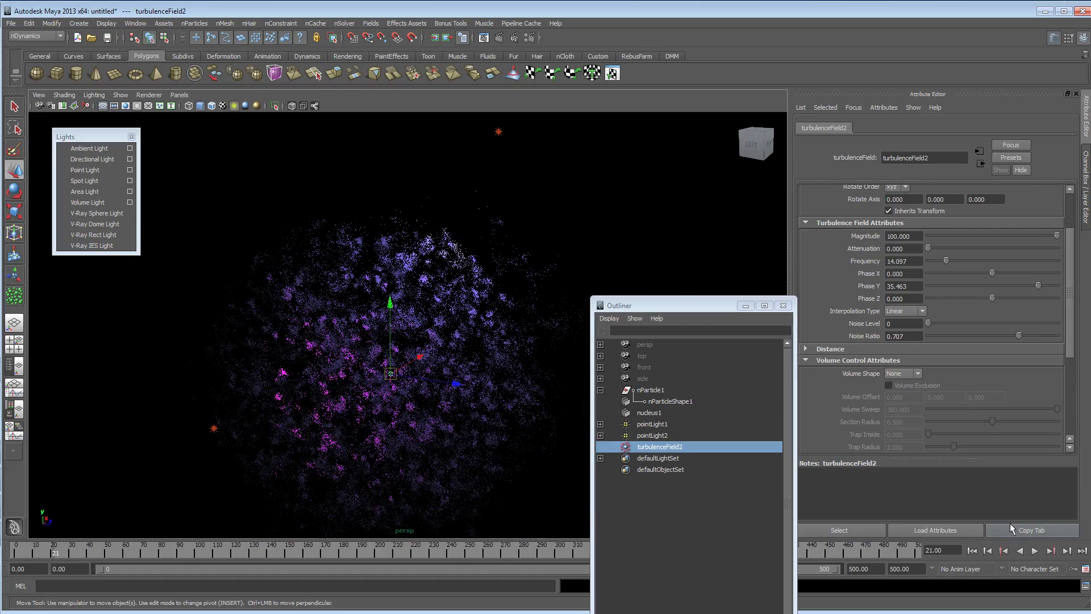
# Continue the simulation to frame 66 and examine the whole particle cloud from another angle.
pyautogui.click(1035, 551)
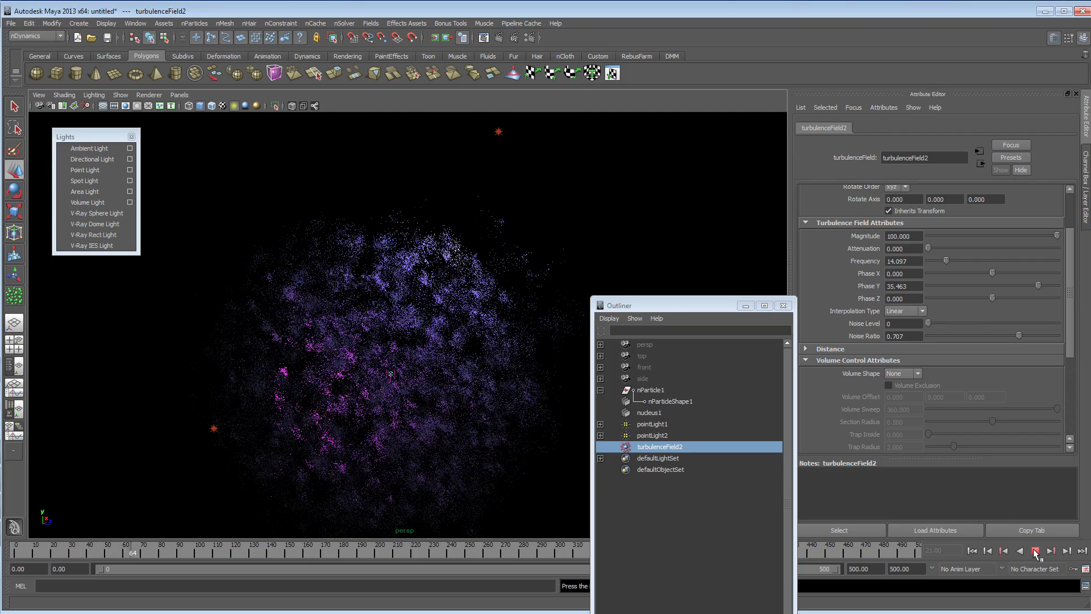
pyautogui.click(1036, 552)
pyautogui.moveTo(639, 305); pyautogui.dragTo(771, 307)
pyautogui.keyDown('alt'); pyautogui.moveTo(453, 307); pyautogui.dragTo(324, 312); pyautogui.keyUp('alt')
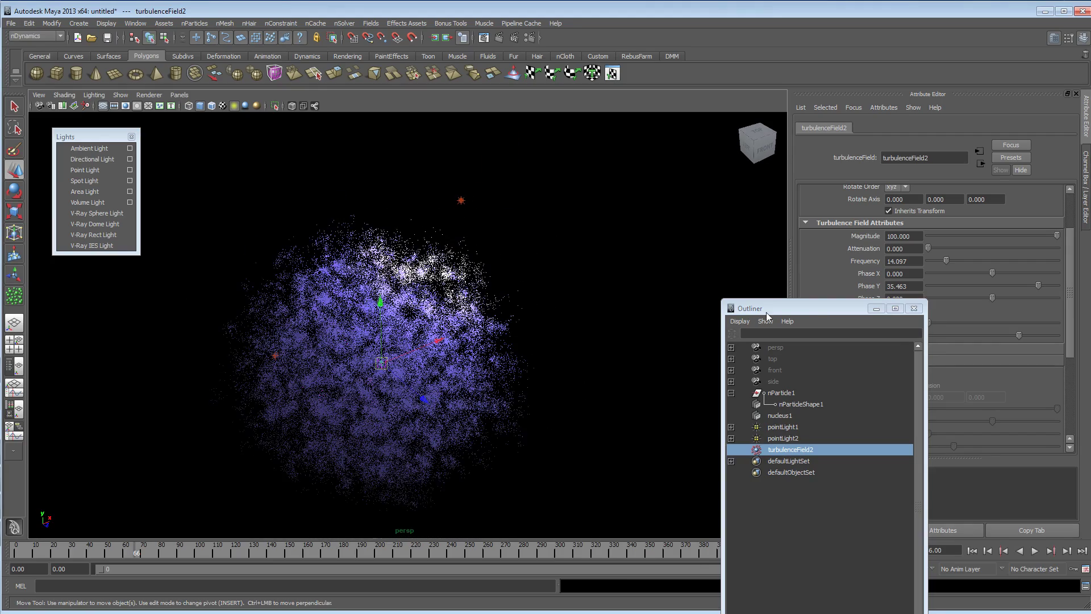
pyautogui.moveTo(767, 310); pyautogui.dragTo(602, 269)
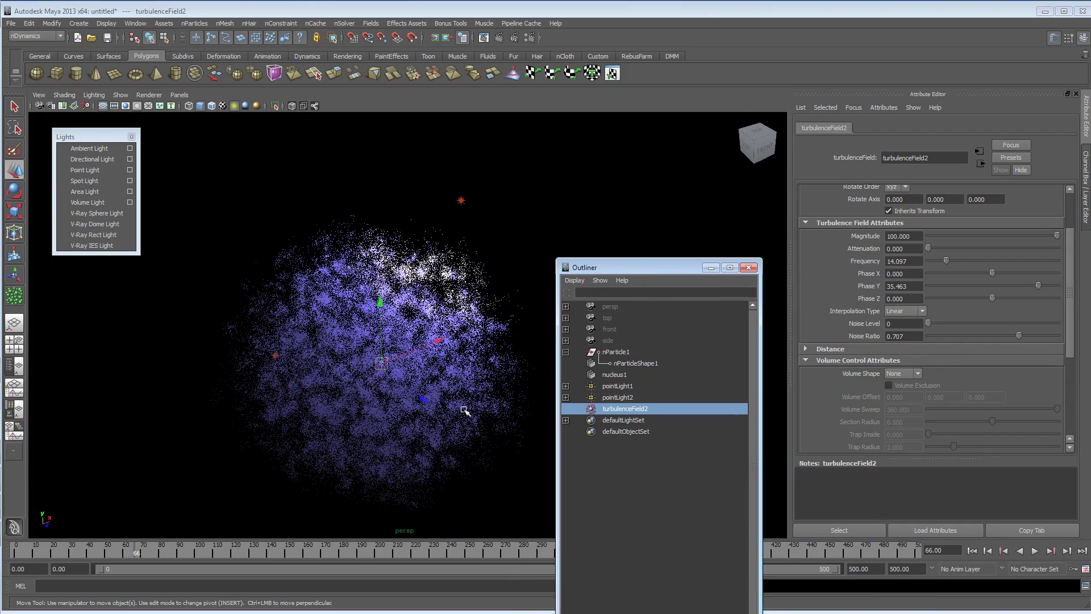
pyautogui.keyDown('alt'); pyautogui.moveTo(404, 402); pyautogui.dragTo(418, 399); pyautogui.keyUp('alt')
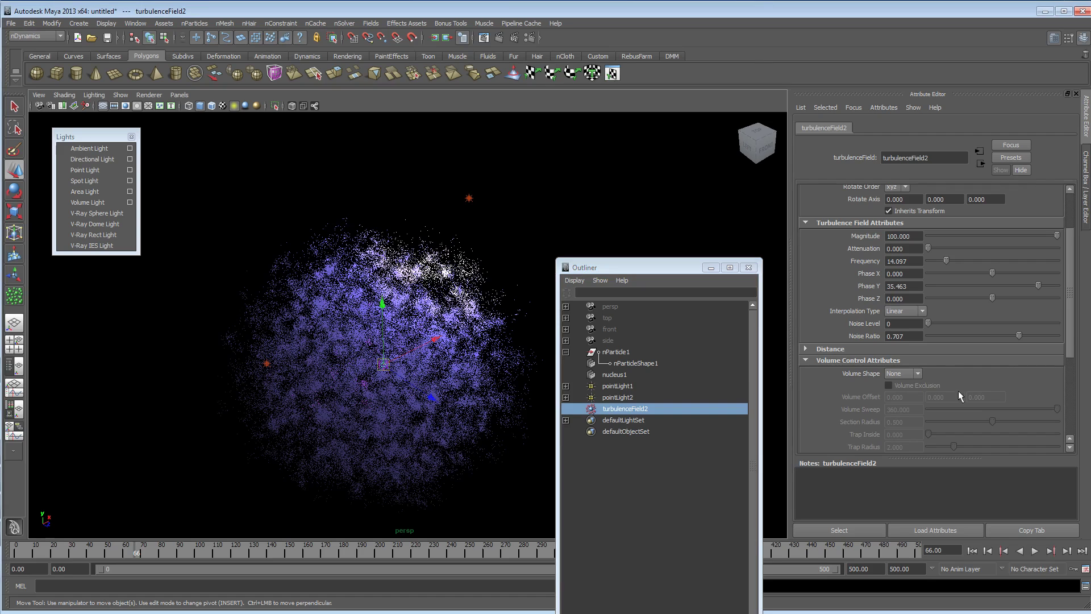
# Set turbulenceField2's Frequency to about 0.44, Phase X to 19.16 and Phase Z to 17.4, then simulate until frame 43.
pyautogui.click(645, 408)
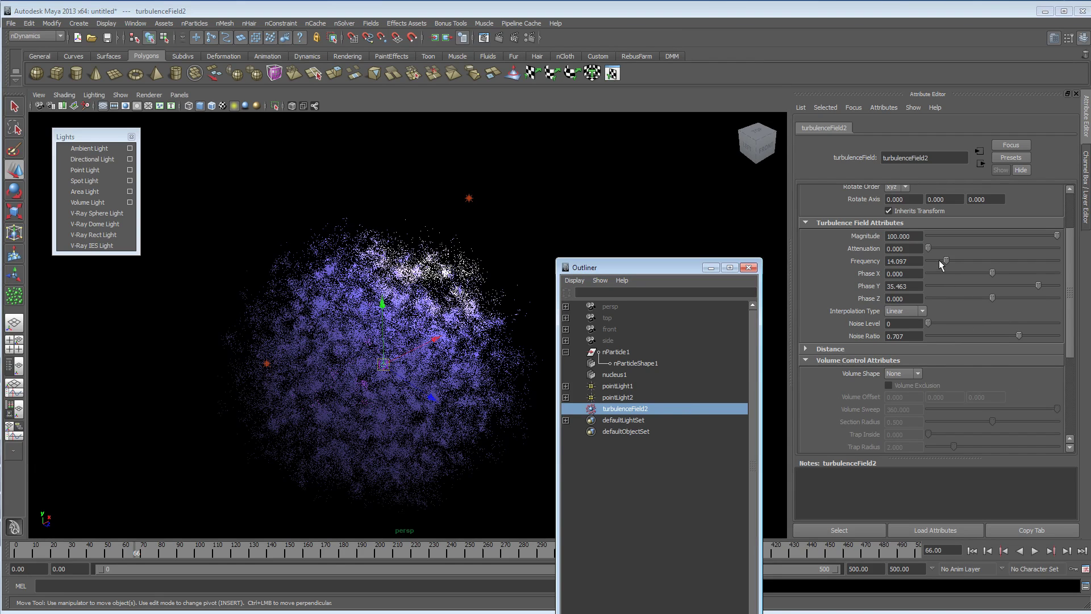
pyautogui.moveTo(939, 260); pyautogui.dragTo(929, 260)
pyautogui.moveTo(992, 273); pyautogui.dragTo(1008, 274)
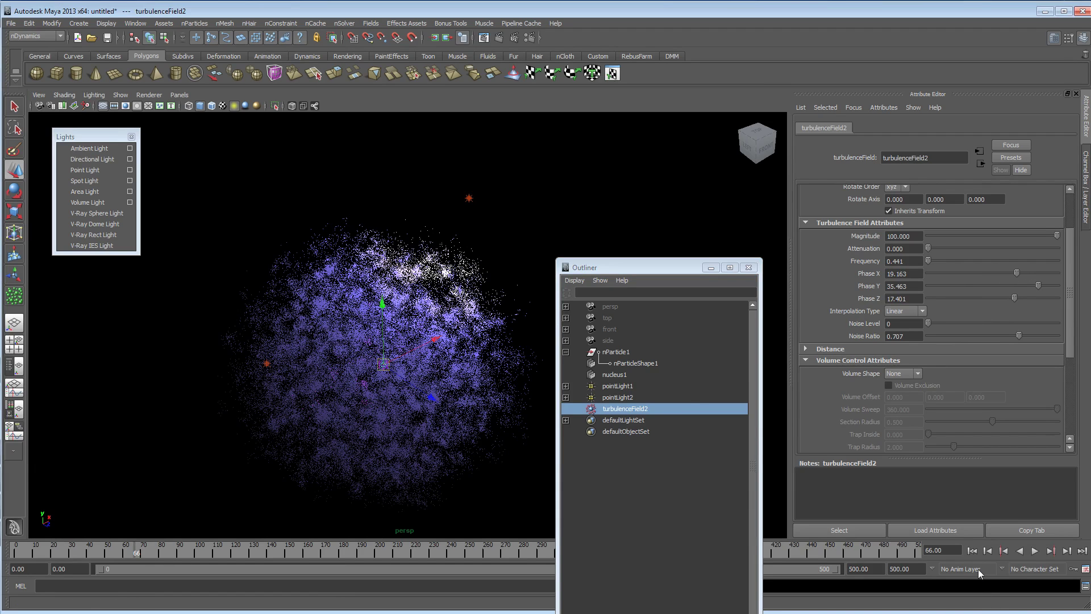
pyautogui.click(1035, 550)
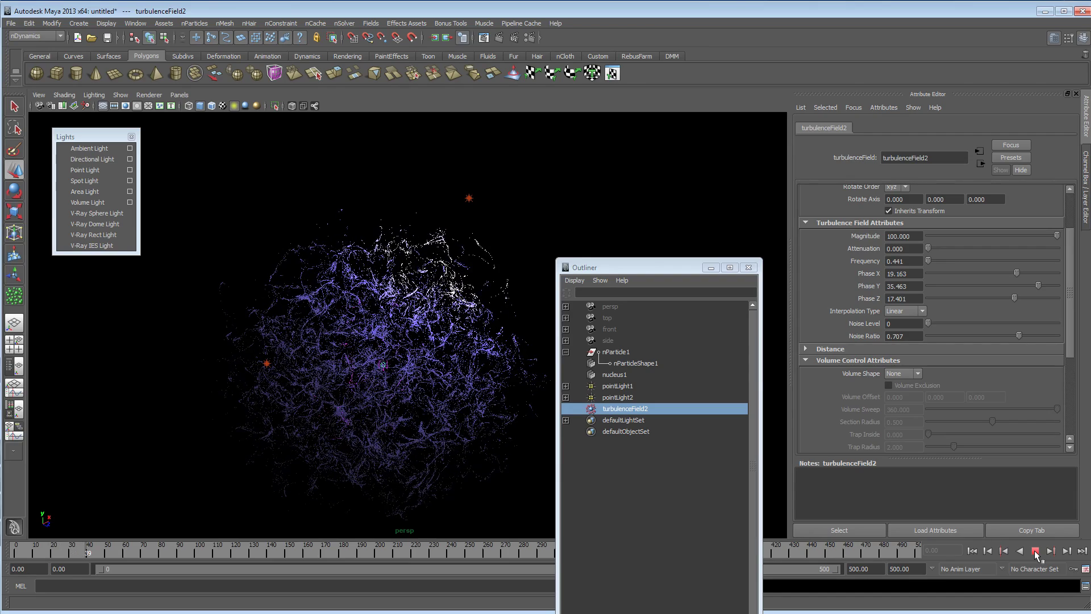
pyautogui.click(1035, 551)
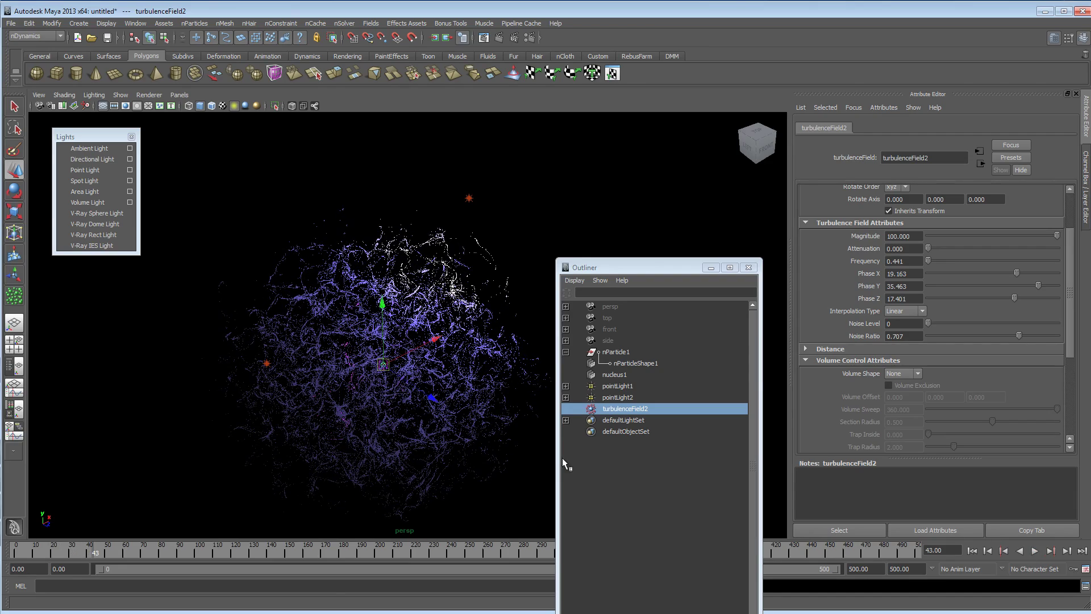
# Apply a Sculpt Deformer to nParticleShape1 using the Animation menu set.
pyautogui.click(636, 364)
pyautogui.moveTo(639, 266); pyautogui.dragTo(746, 258)
pyautogui.keyDown('alt'); pyautogui.moveTo(308, 328); pyautogui.dragTo(281, 317); pyautogui.keyUp('alt')
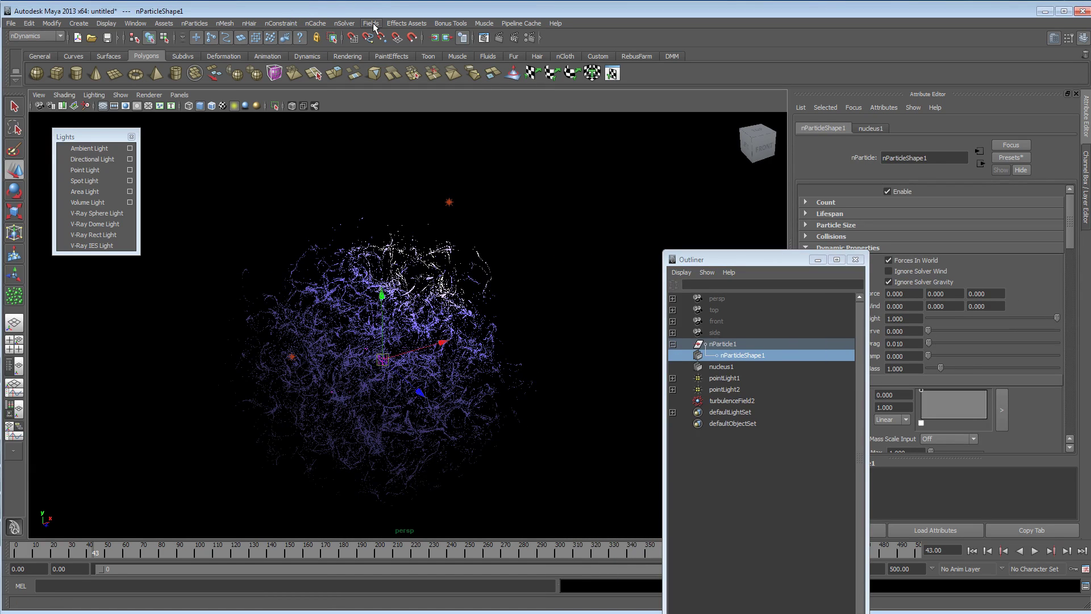
pyautogui.click(34, 36)
pyautogui.click(31, 46)
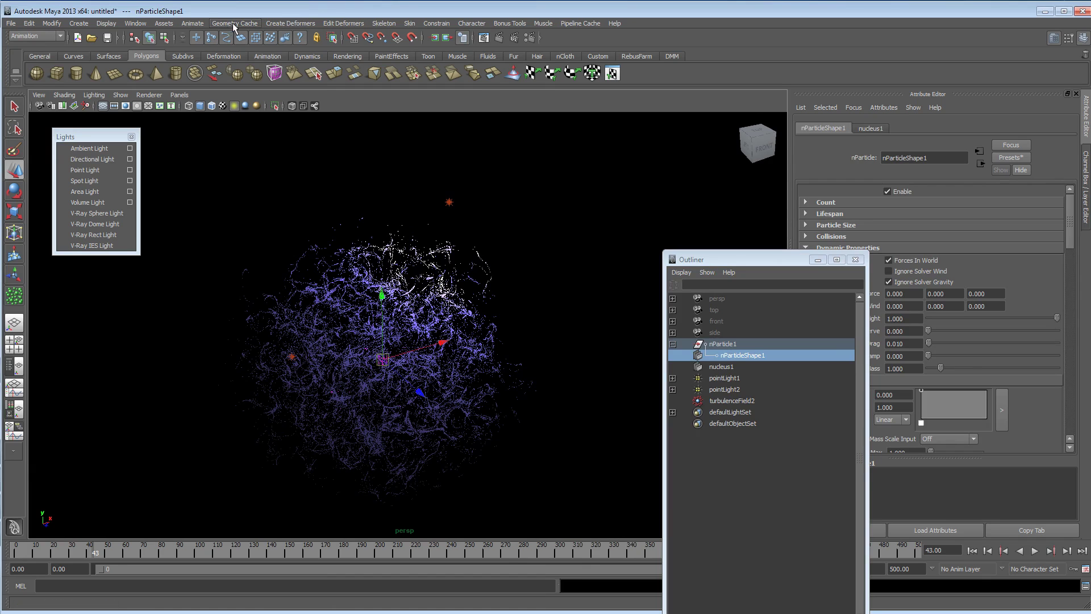
pyautogui.click(289, 24)
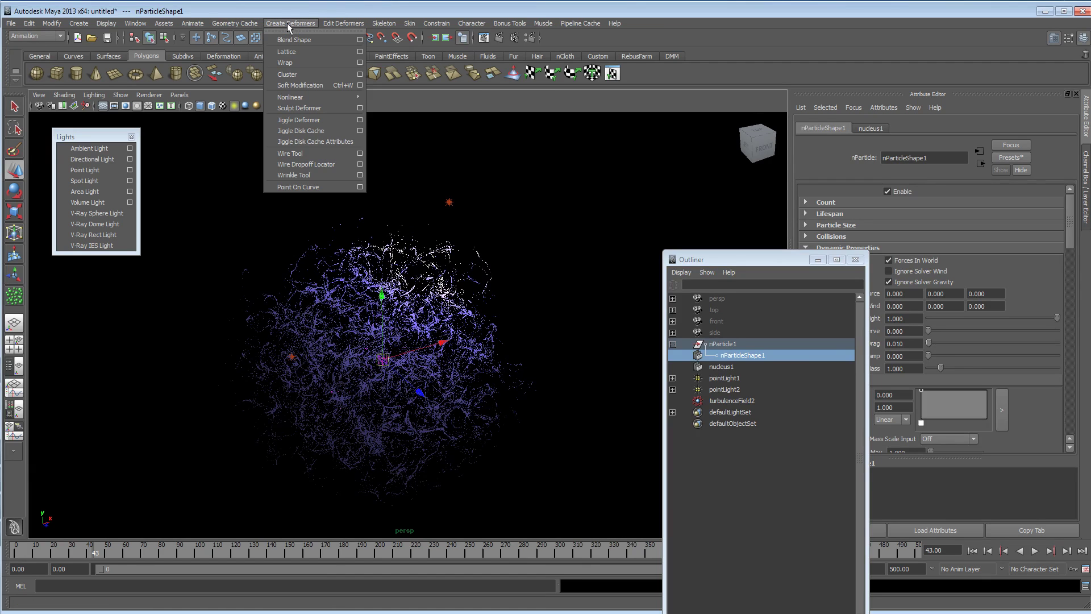
pyautogui.click(299, 108)
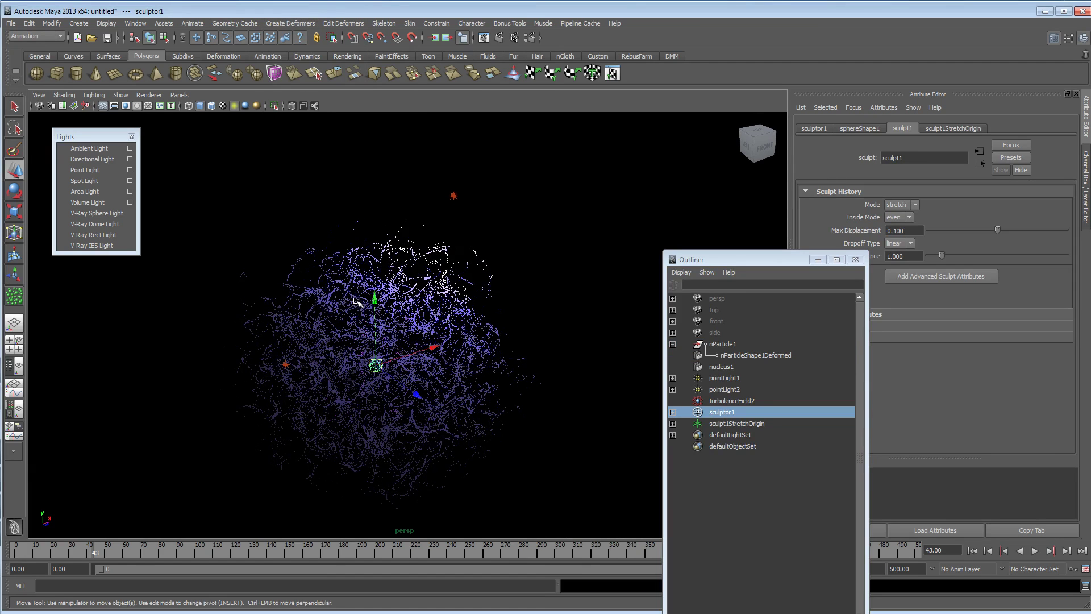
# Scale the sculptor1 sphere up uniformly until it pushes the particles out into a large spherical shell.
pyautogui.press('r')
pyautogui.moveTo(374, 371)
pyautogui.mouseDown()
pyautogui.moveTo(522, 315)
pyautogui.moveTo(616, 305)
pyautogui.mouseUp()
pyautogui.keyDown('alt'); pyautogui.moveTo(533, 317); pyautogui.dragTo(457, 320); pyautogui.keyUp('alt')
# Move pointLight2 out of the sphere to a spot outside its left side in the front view.
pyautogui.click(719, 389)
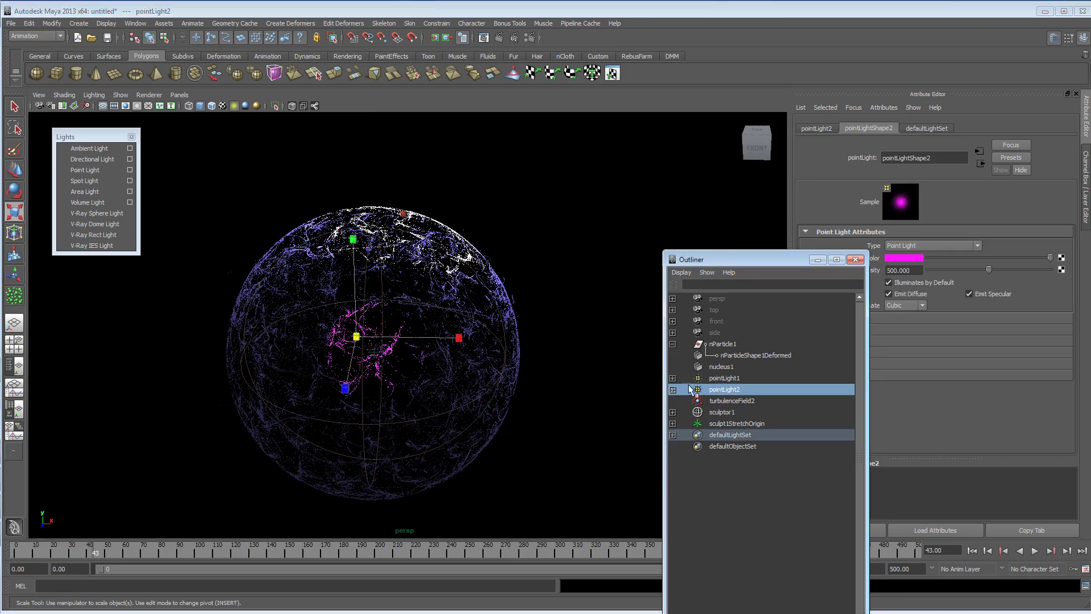
pyautogui.press('w')
pyautogui.moveTo(356, 336); pyautogui.dragTo(151, 314)
# Move pointLight1 away from the sphere's upper right side to about X 20.2, Y 31.7, Z 11.3.
pyautogui.click(722, 377)
pyautogui.keyDown('alt'); pyautogui.moveTo(466, 267); pyautogui.dragTo(489, 258); pyautogui.keyUp('alt')
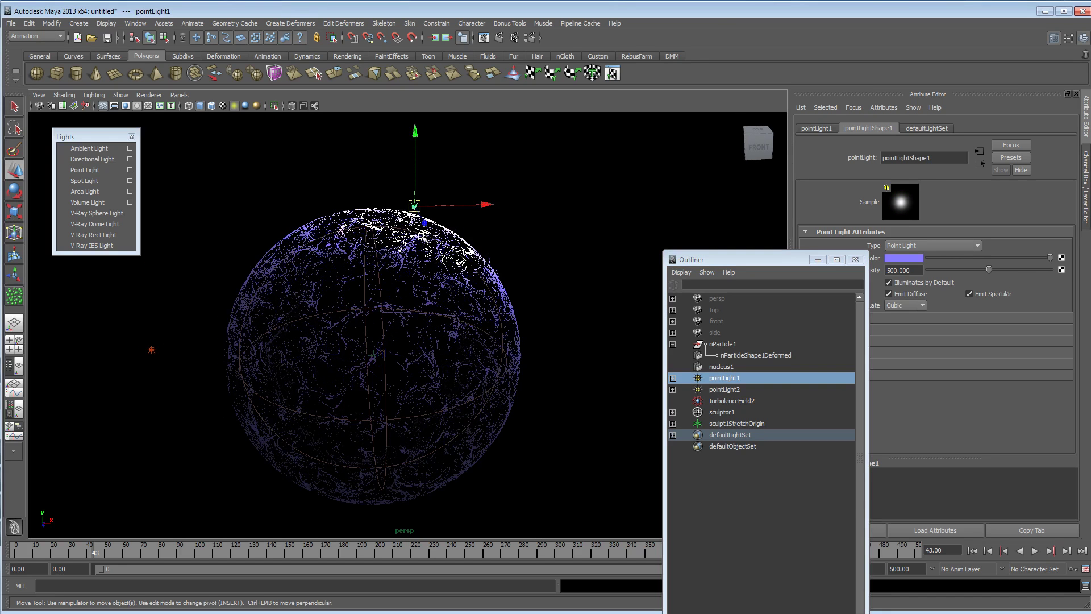
pyautogui.moveTo(415, 207); pyautogui.dragTo(528, 173)
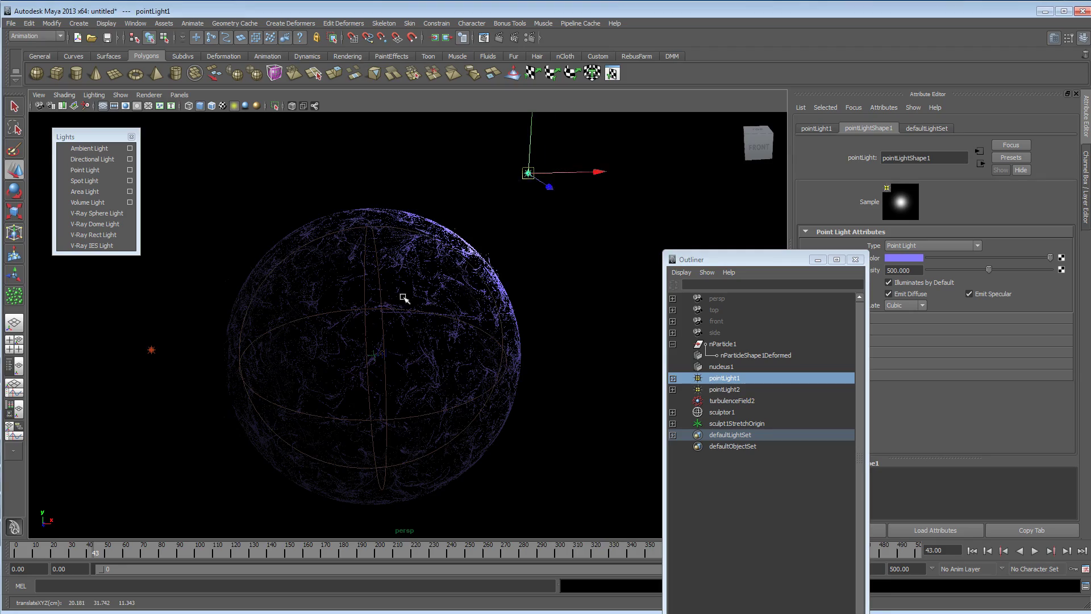
# Hide the sculptor1 sphere so only the particle shell and lights remain in view.
pyautogui.keyDown('alt'); pyautogui.moveTo(370, 315); pyautogui.dragTo(297, 374); pyautogui.keyUp('alt')
pyautogui.click(128, 438)
pyautogui.keyDown('alt'); pyautogui.moveTo(127, 439); pyautogui.dragTo(448, 397); pyautogui.keyUp('alt')
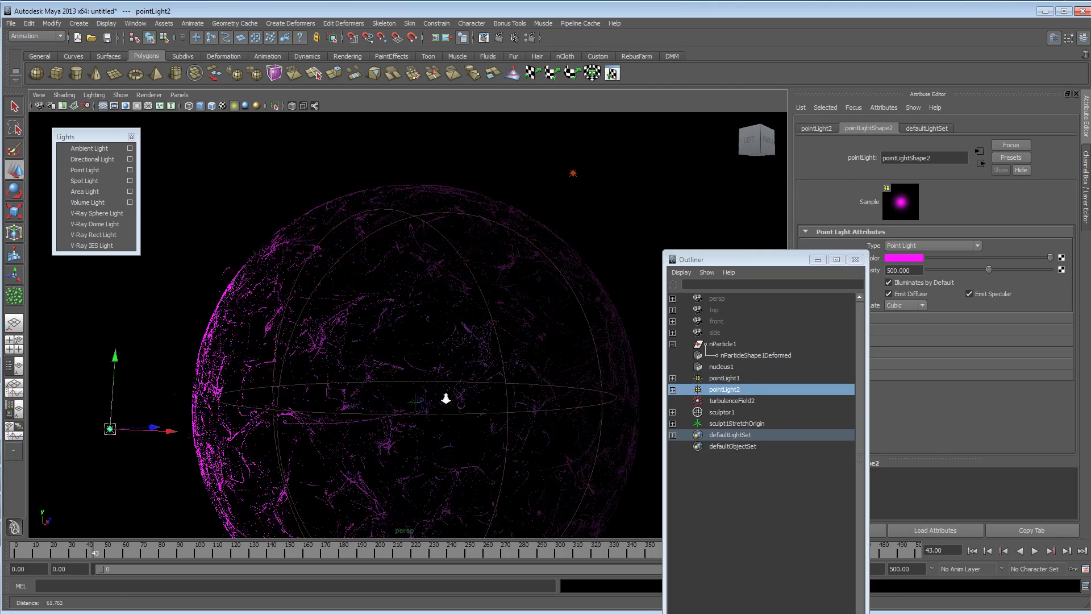
pyautogui.click(420, 381)
pyautogui.click(420, 382)
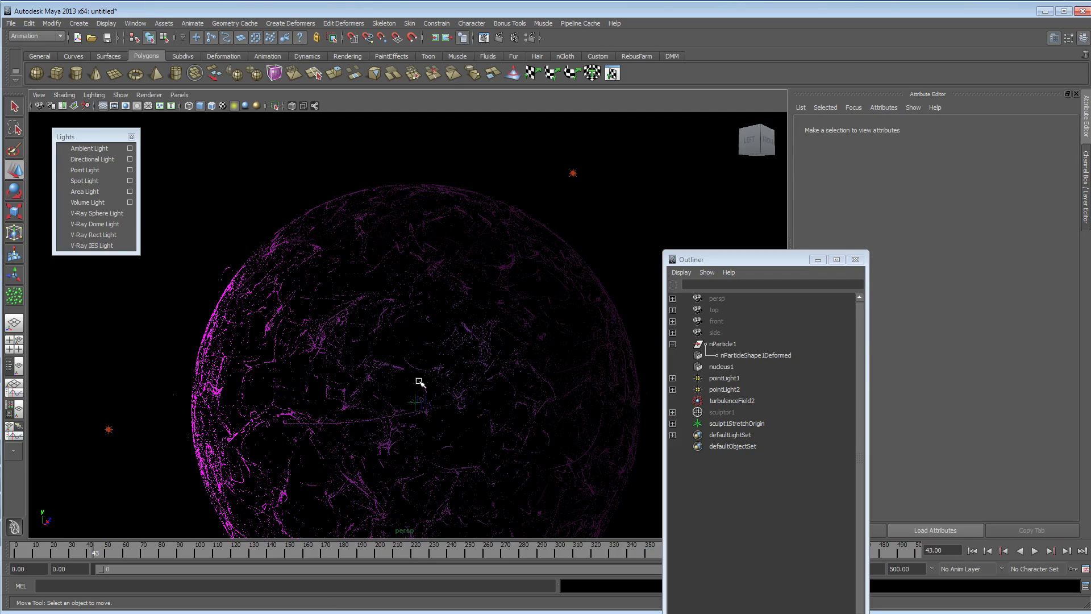
# Play the simulation from frame 43 to 187, examining the filaments on the particle shell from several angles.
pyautogui.keyDown('alt'); pyautogui.moveTo(392, 394); pyautogui.dragTo(339, 399); pyautogui.keyUp('alt')
pyautogui.click(1035, 551)
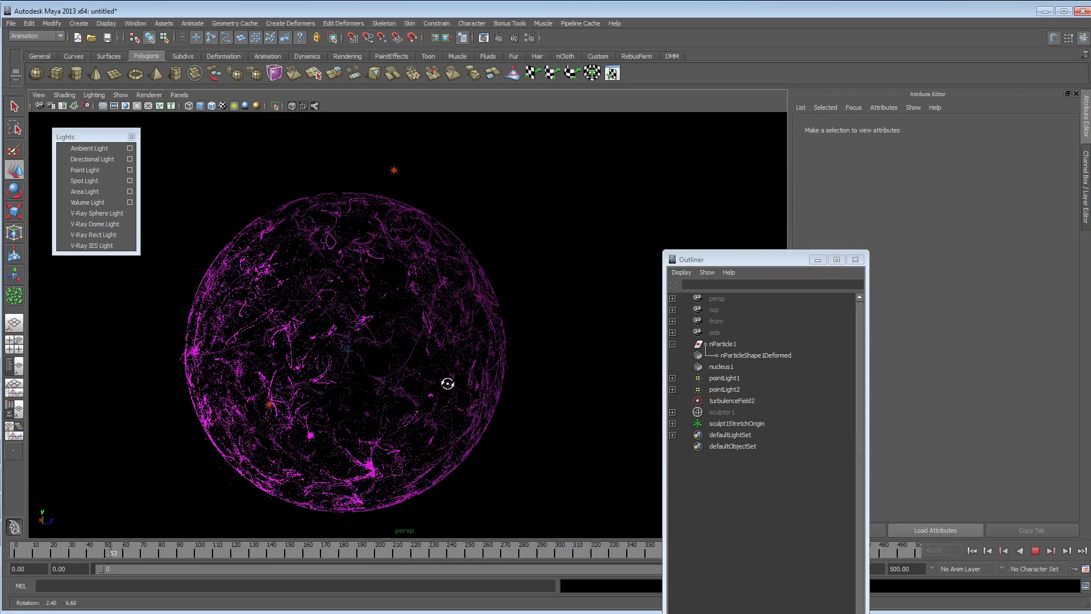
pyautogui.keyDown('alt'); pyautogui.moveTo(446, 382); pyautogui.dragTo(424, 387); pyautogui.keyUp('alt')
pyautogui.keyDown('alt'); pyautogui.moveTo(424, 387); pyautogui.dragTo(480, 392, button='right'); pyautogui.keyUp('alt')
pyautogui.keyDown('alt'); pyautogui.moveTo(466, 391); pyautogui.dragTo(461, 419, button='middle'); pyautogui.keyUp('alt')
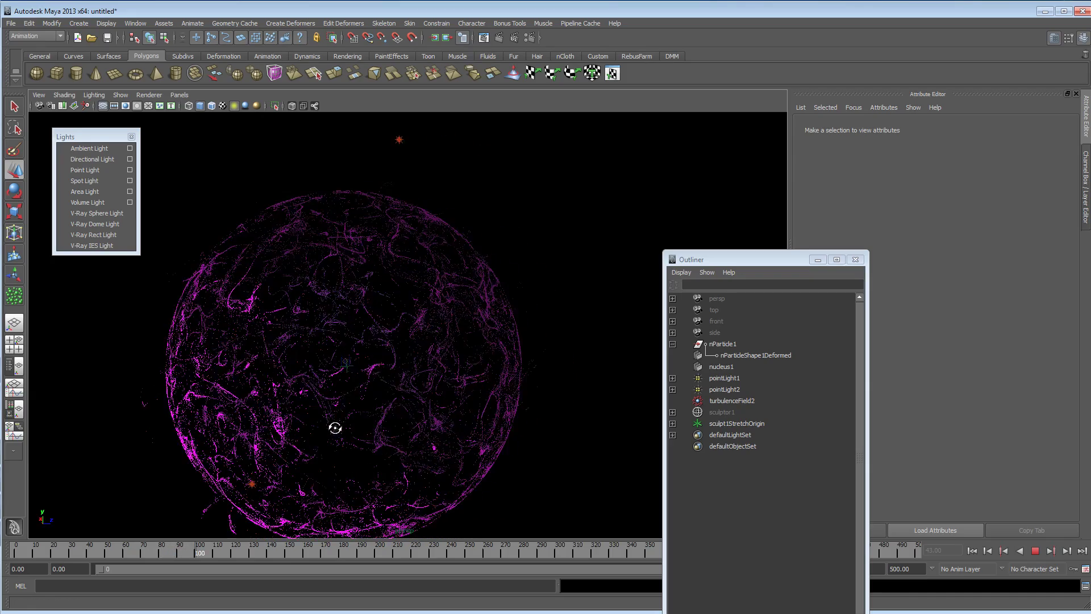
pyautogui.keyDown('alt'); pyautogui.moveTo(335, 428); pyautogui.dragTo(351, 432); pyautogui.keyUp('alt')
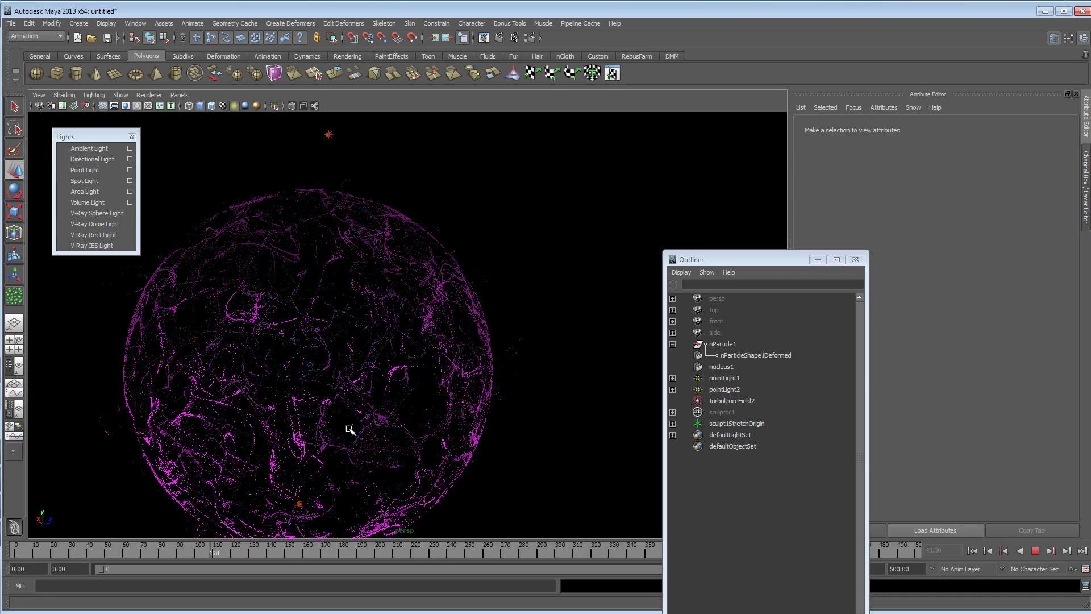
pyautogui.keyDown('alt'); pyautogui.moveTo(349, 426); pyautogui.dragTo(430, 407, button='middle'); pyautogui.keyUp('alt')
pyautogui.keyDown('alt'); pyautogui.moveTo(388, 414); pyautogui.dragTo(374, 416); pyautogui.keyUp('alt')
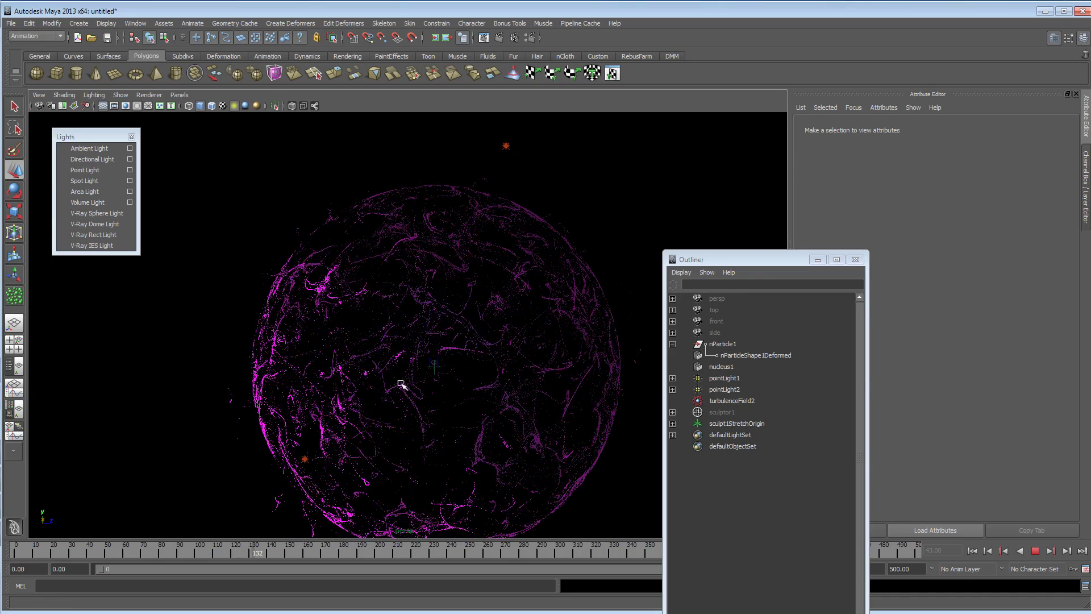
pyautogui.keyDown('alt'); pyautogui.moveTo(391, 375); pyautogui.dragTo(346, 356, button='middle'); pyautogui.keyUp('alt')
pyautogui.keyDown('alt'); pyautogui.moveTo(378, 383); pyautogui.dragTo(332, 381); pyautogui.keyUp('alt')
pyautogui.keyDown('alt'); pyautogui.moveTo(406, 395); pyautogui.dragTo(328, 426, button='middle'); pyautogui.keyUp('alt')
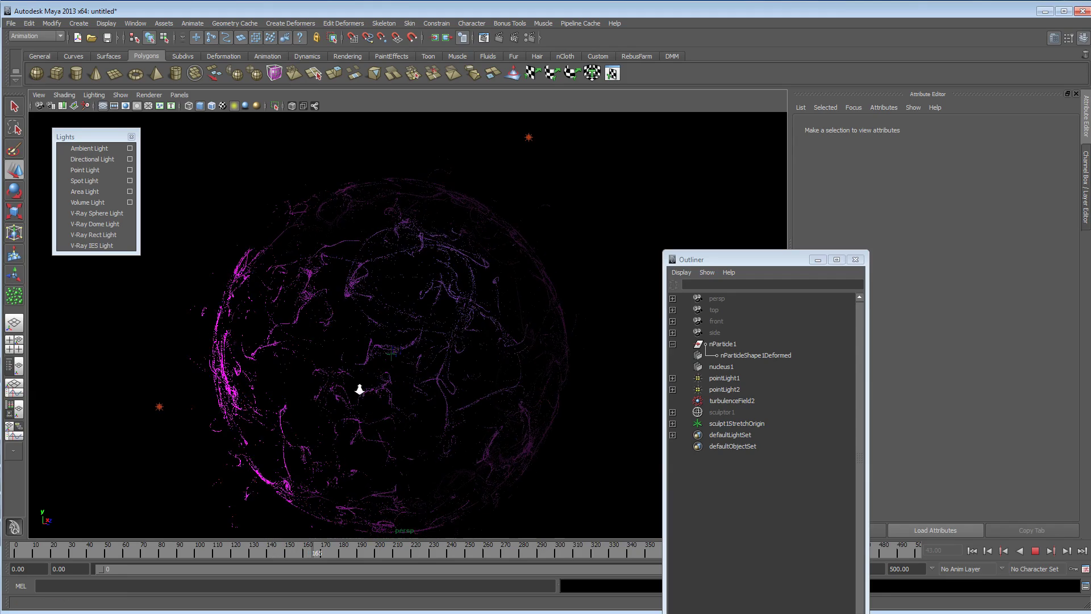
pyautogui.keyDown('alt'); pyautogui.moveTo(359, 389); pyautogui.dragTo(362, 398); pyautogui.keyUp('alt')
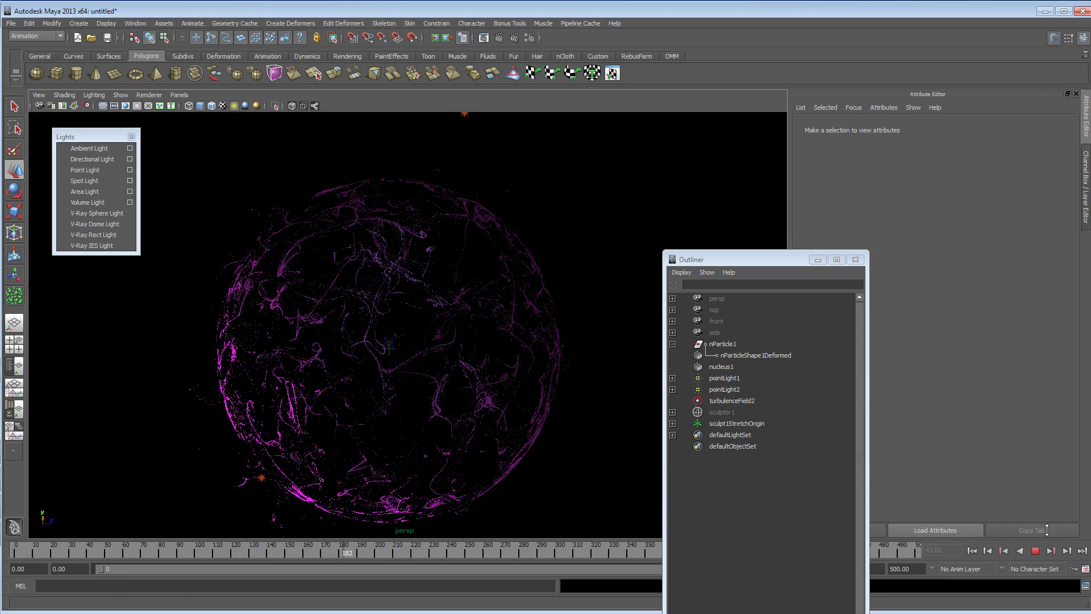
pyautogui.click(1036, 551)
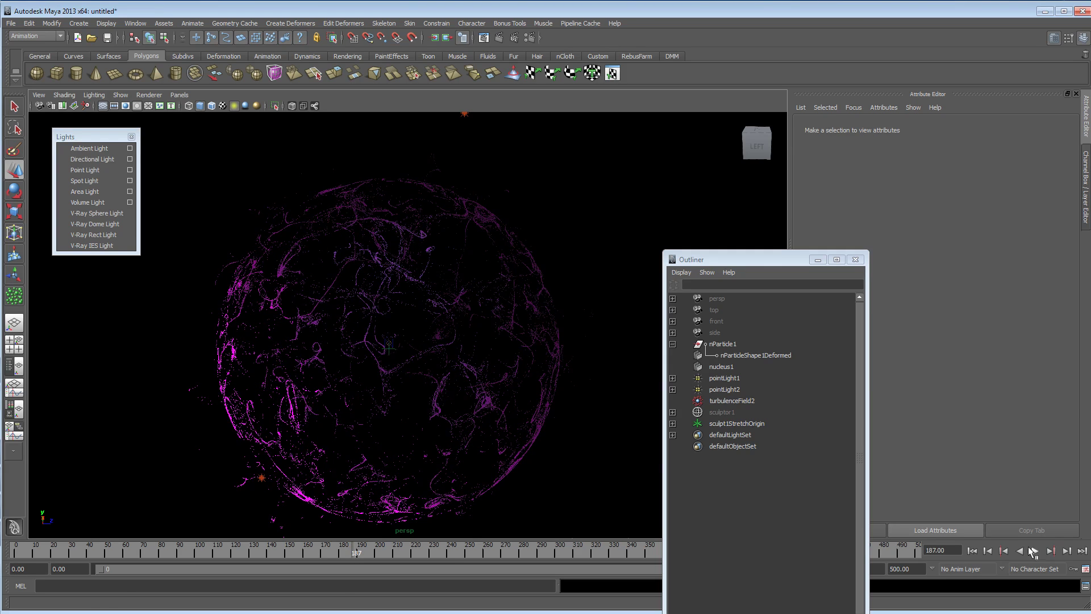